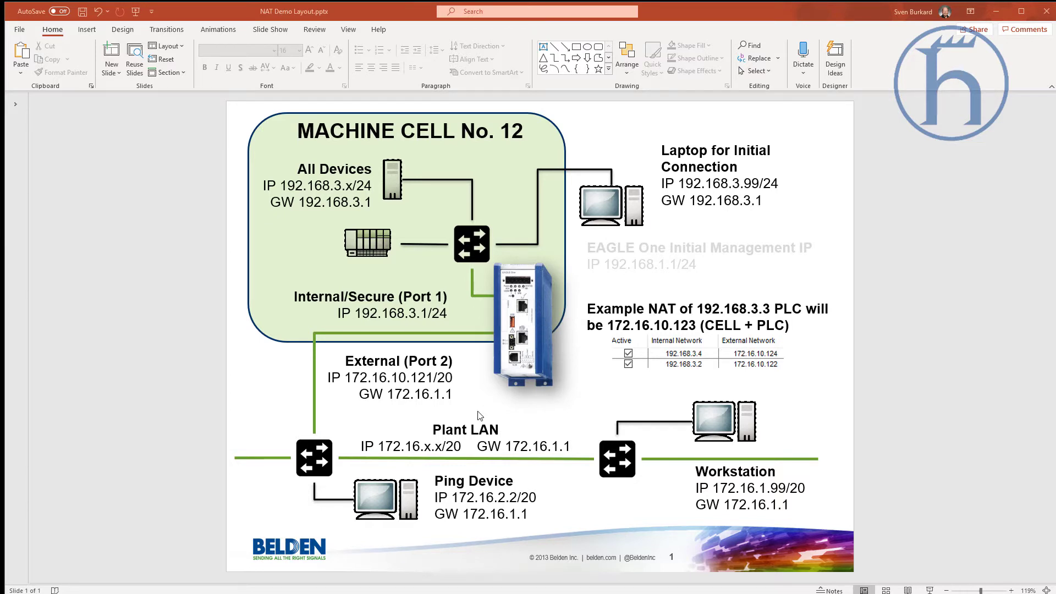
Switch from the NAT Demo Layout slide to the Network Connections window.
key("alt+Tab")
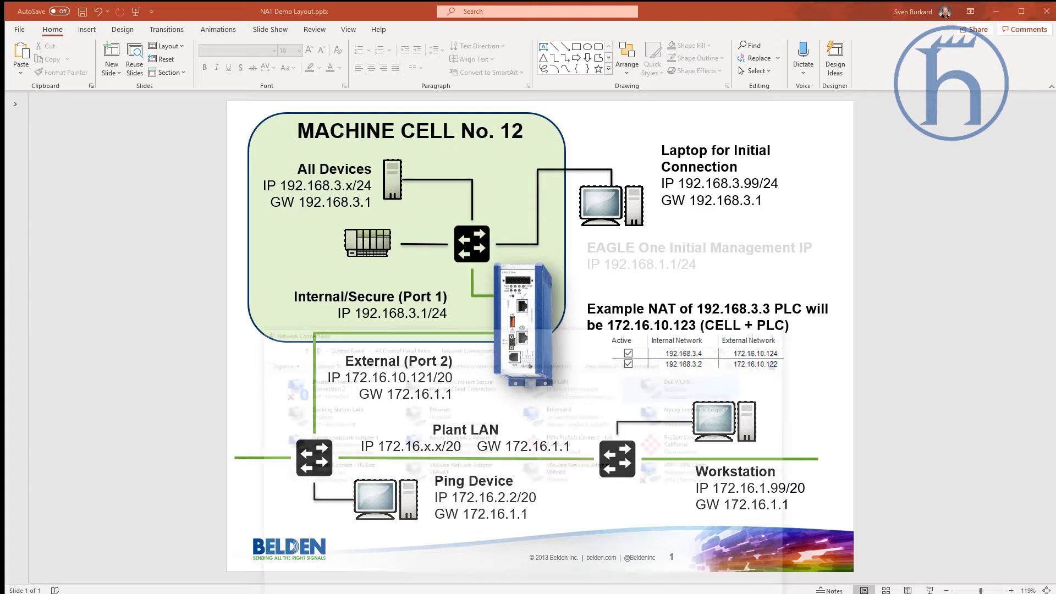
Disable the Dell WLAN adapter and minimize Network Connections and PowerPoint to show the desktop.
right_click(758, 304)
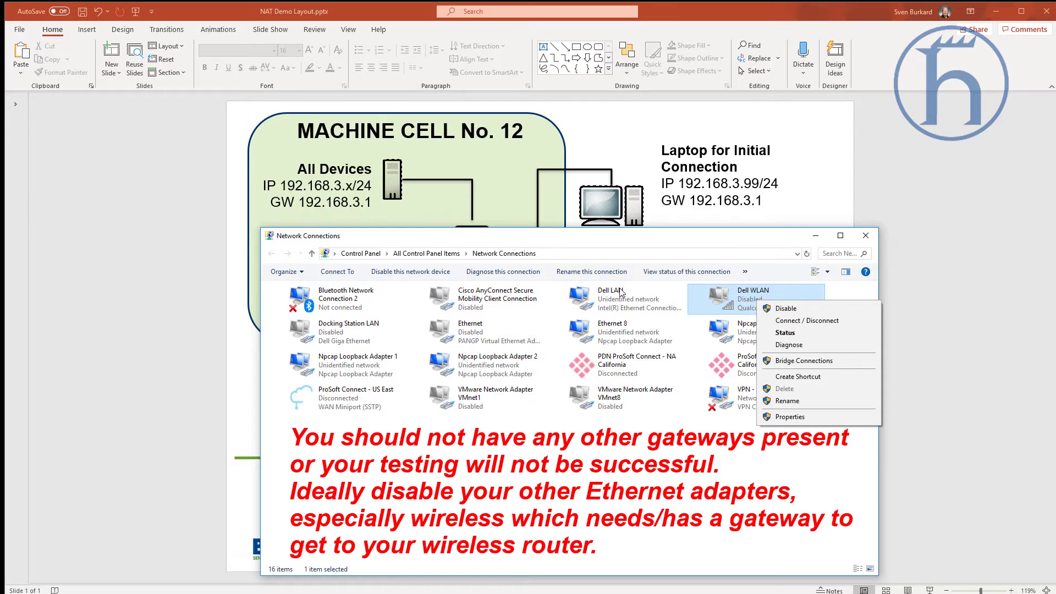
left_click(792, 310)
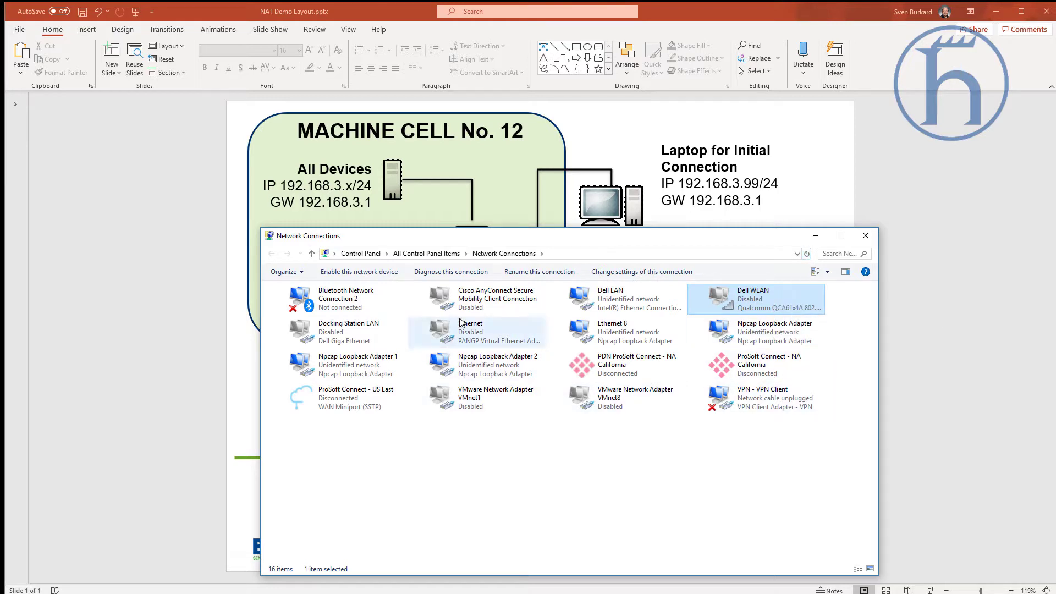
left_click(816, 236)
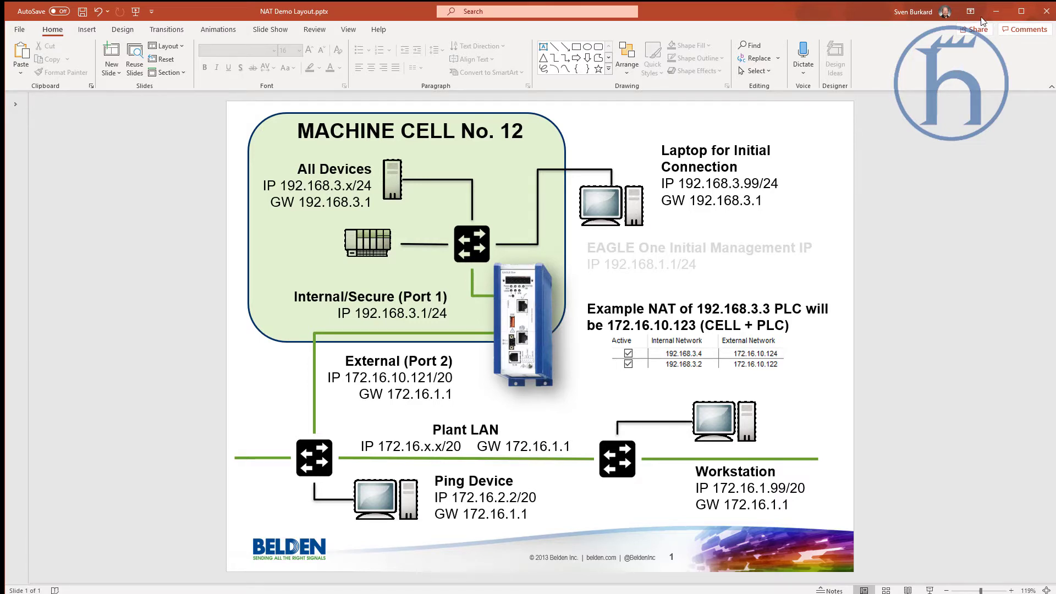
left_click(995, 12)
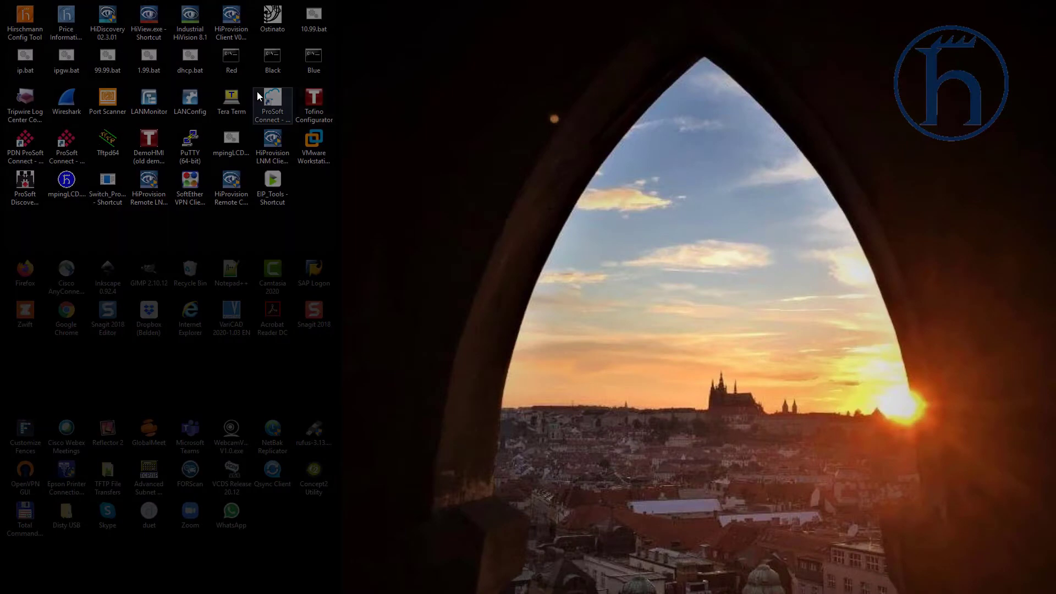
From the Blue command prompt, ping 192.168.1.1 and get 4 replies with 0% loss.
double_click(312, 58)
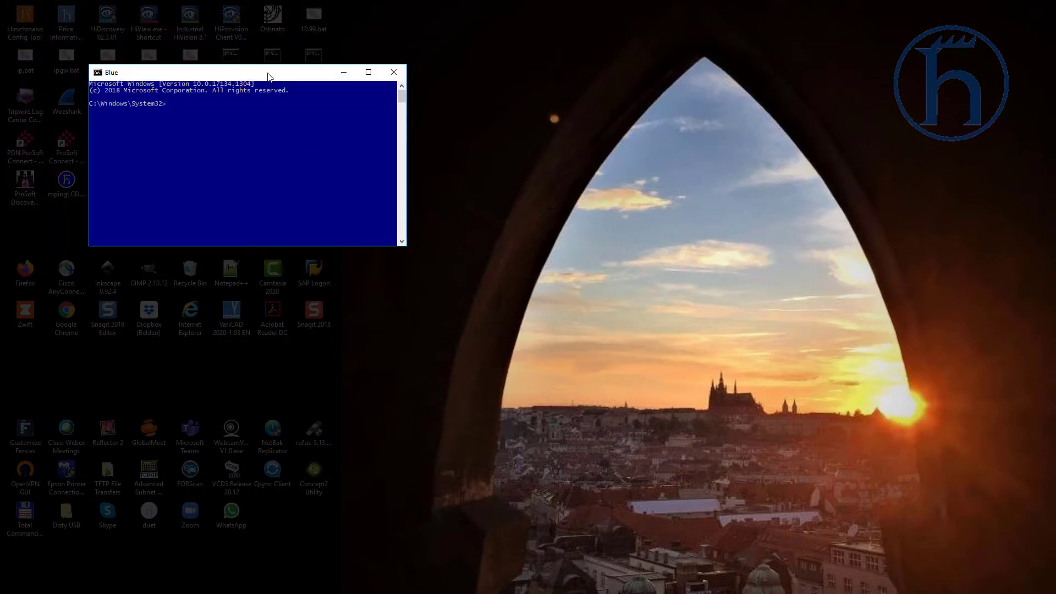
left_click_drag(271, 78, 546, 204)
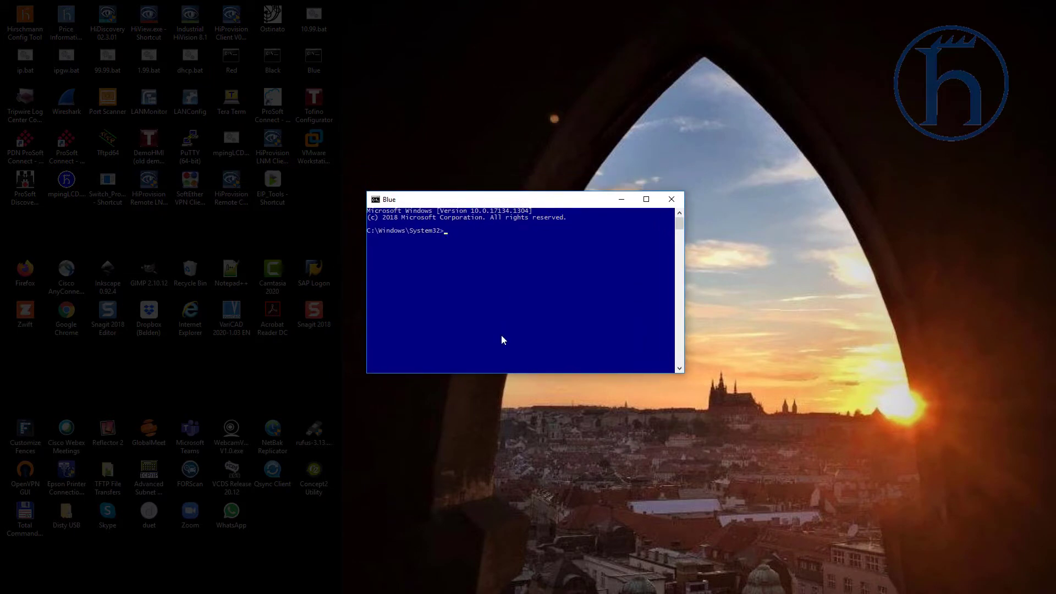
type("ping 192.168.1.1")
key("Return")
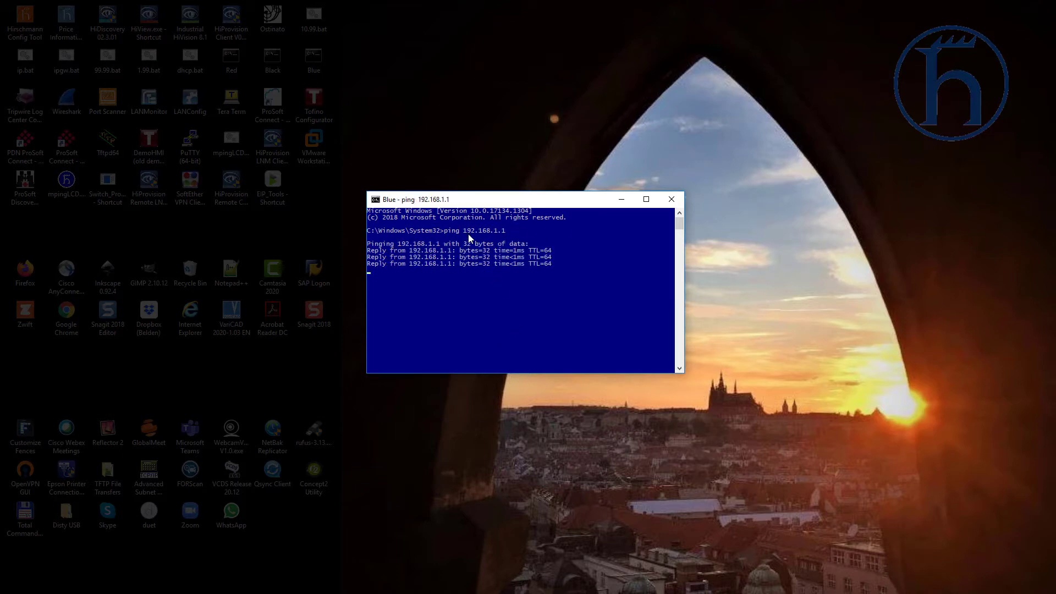
left_click(157, 22)
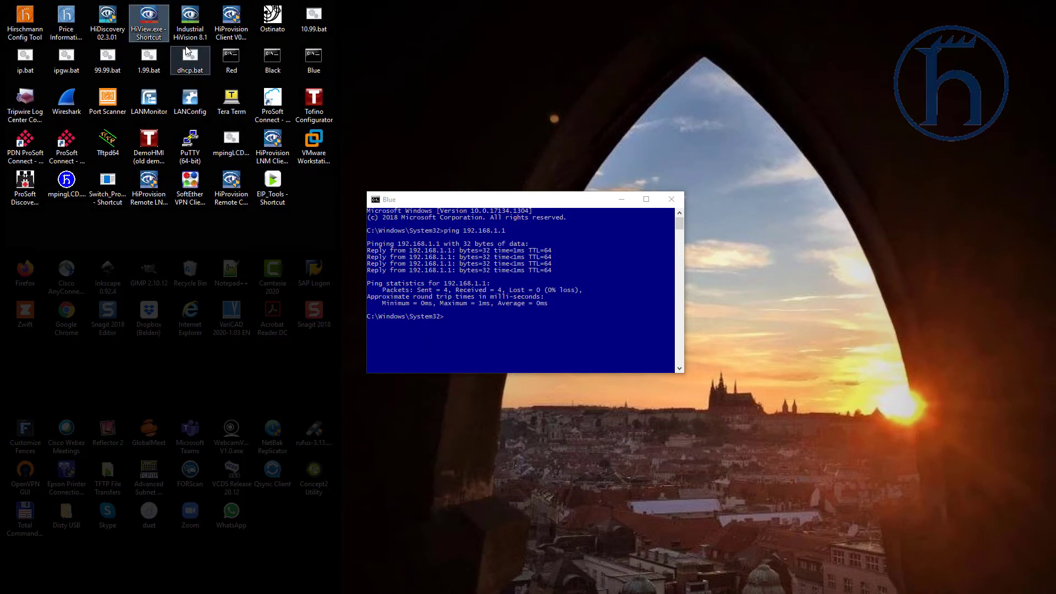
Launch HiView and connect to 192.168.1.1 to reach the EAGLE One login page.
double_click(150, 40)
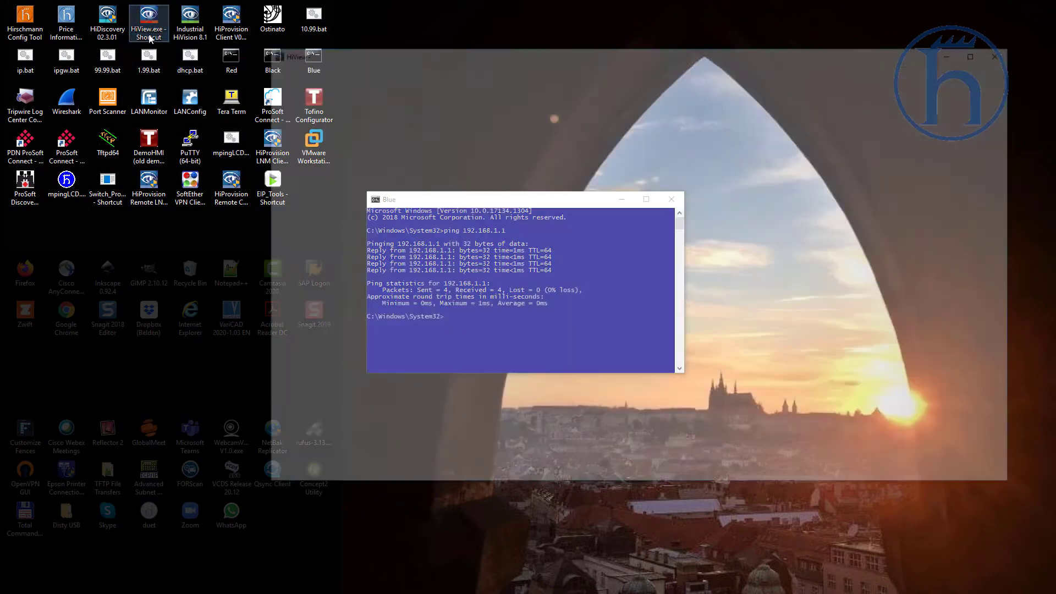
left_click_drag(564, 54, 554, 54)
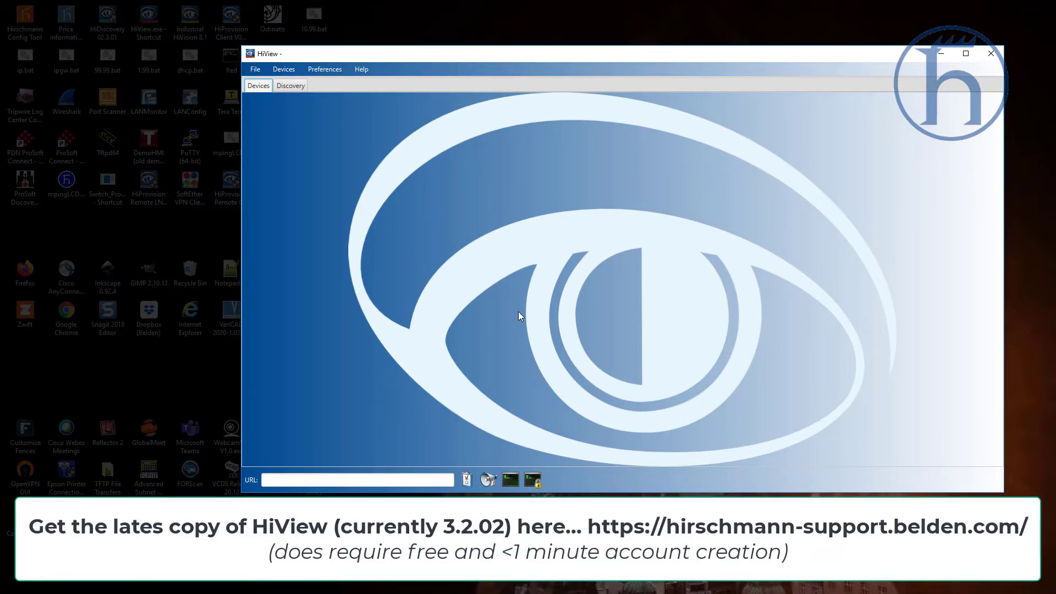
left_click(363, 479)
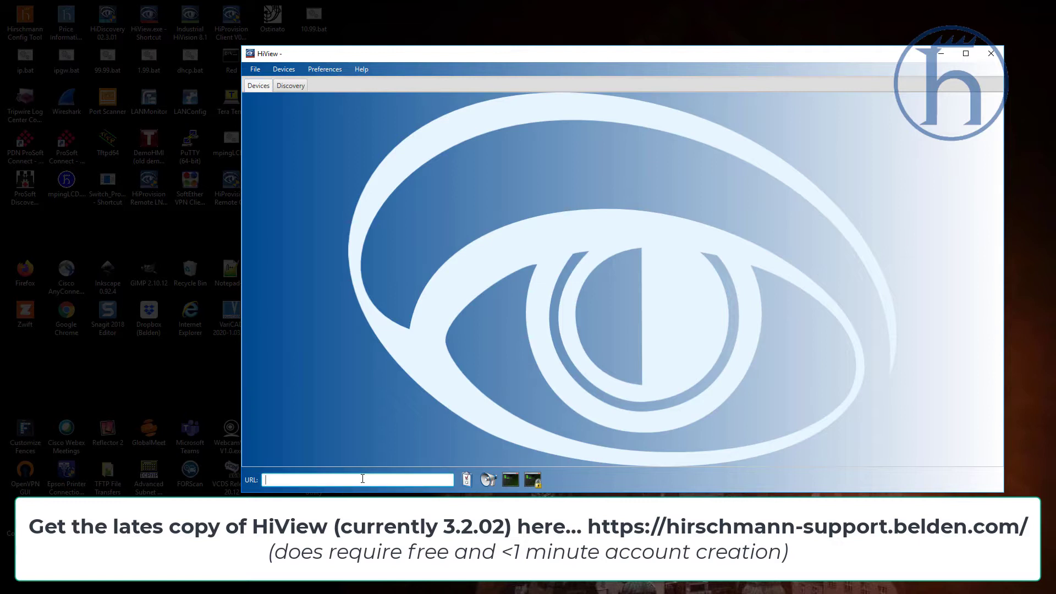
type("192.168.1.1")
key("Return")
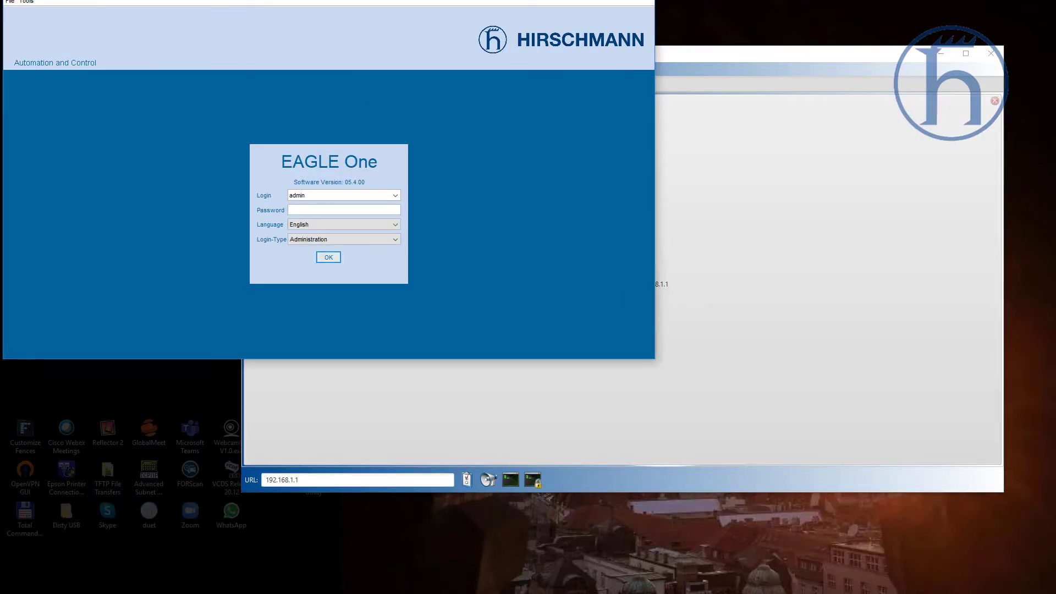
Log into the EAGLE One as admin with the default password.
left_click_drag(363, 20, 603, 96)
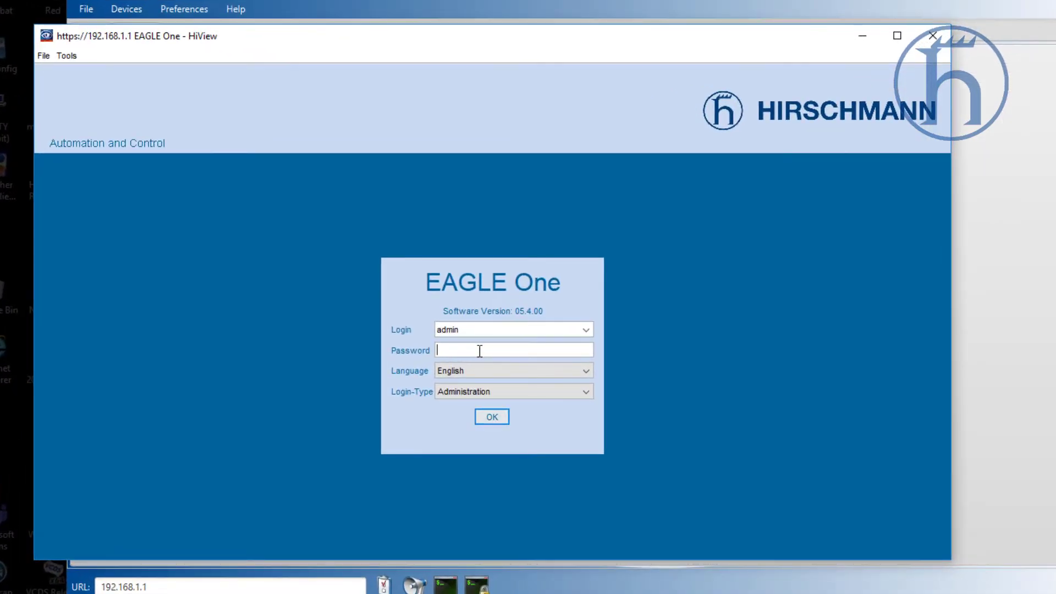
key("Return")
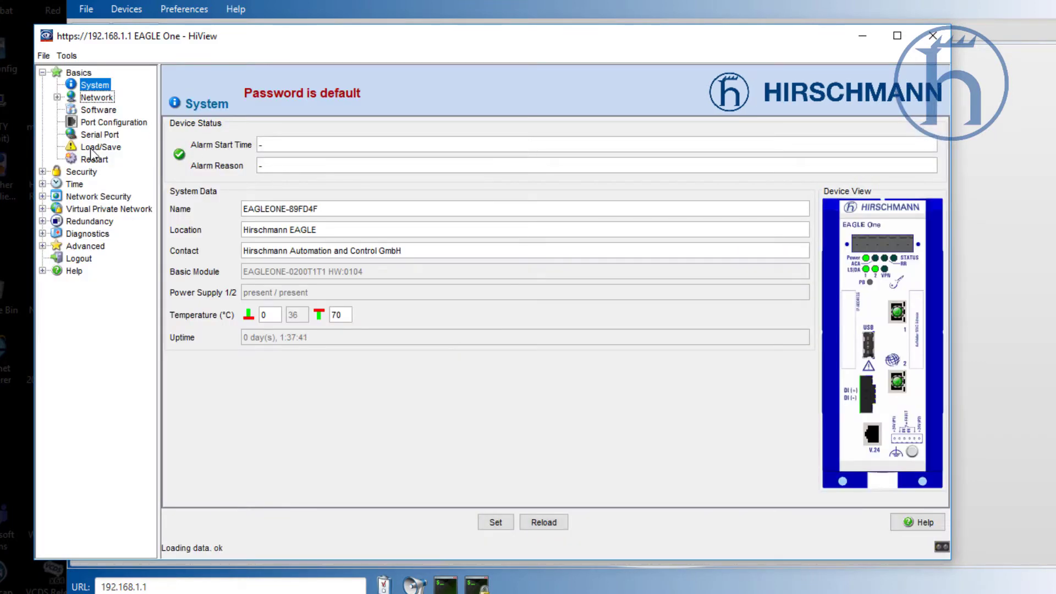
Request a reset to factory defaults from Load/Save under Basics > Restart.
left_click(92, 149)
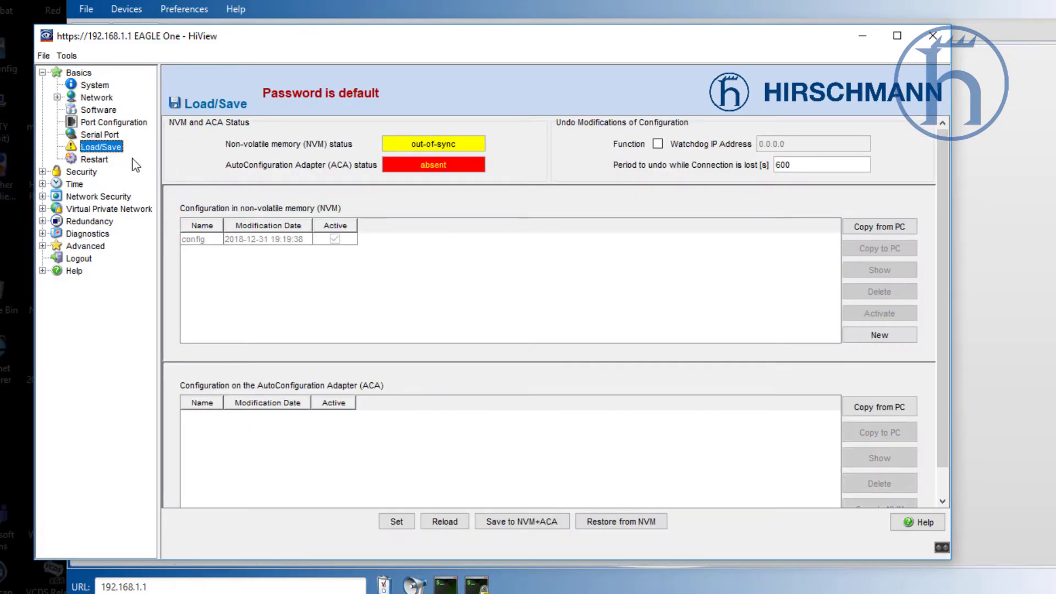
left_click(101, 160)
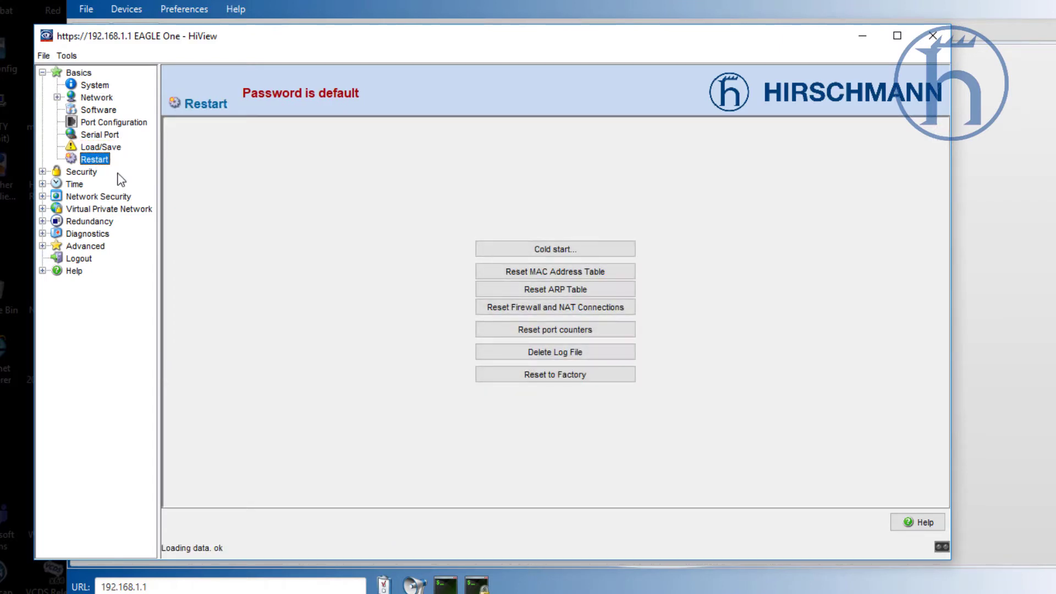
left_click(539, 376)
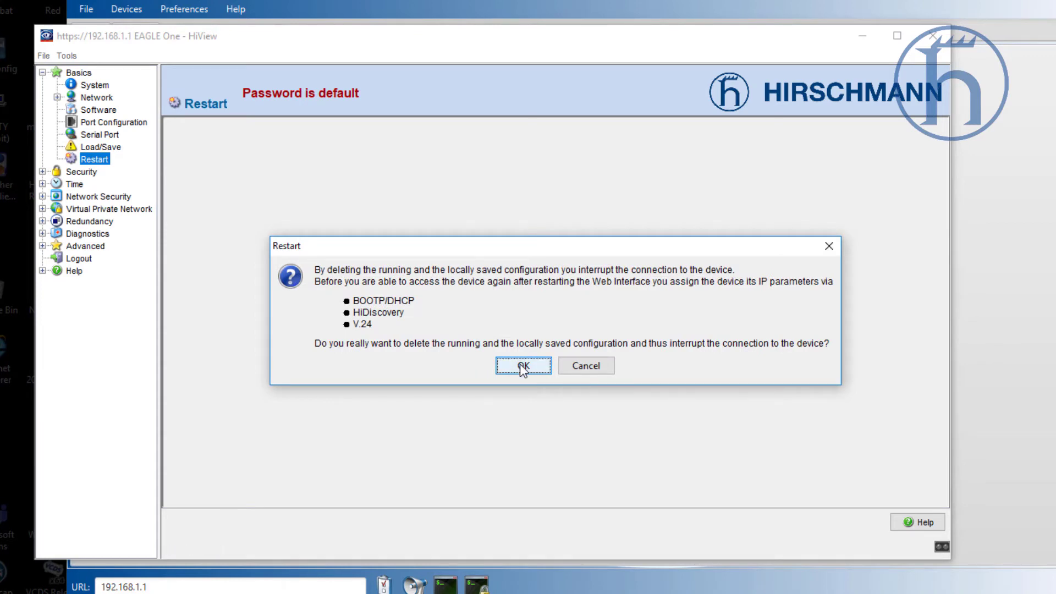
Confirm the factory reset, deleting the running and saved configuration.
left_click(523, 366)
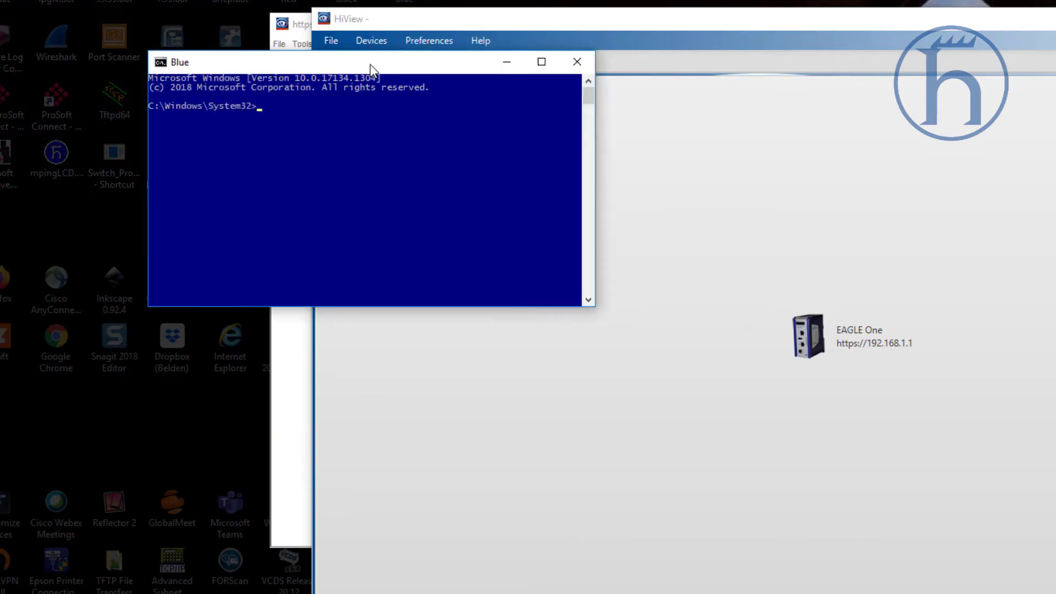
Start a continuous ping to 192.168.1.1 with 'ping 192.168.1.1 -t'.
type("ping 192.168.1.1 -t")
key("Return")
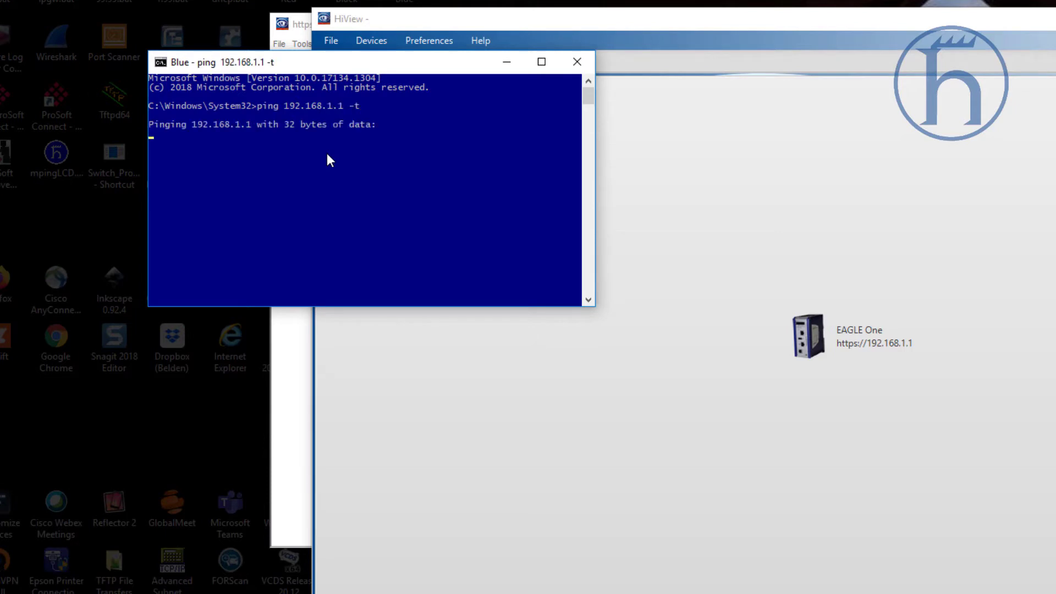
left_click_drag(367, 67, 242, 79)
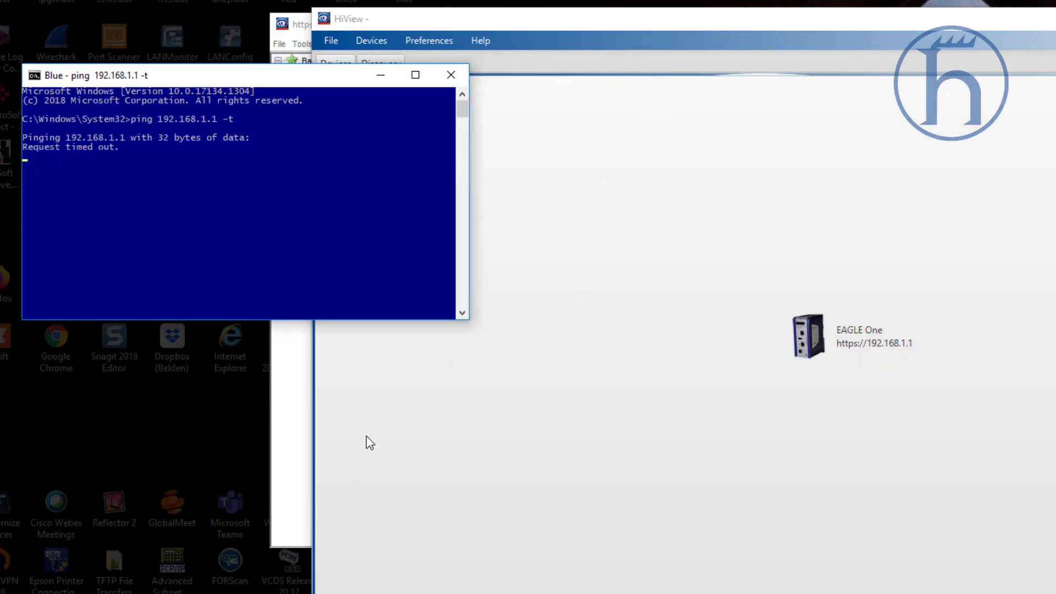
Close the old EAGLE One session window and bring HiView forward to reconnect.
left_click(303, 434)
key("alt+F4")
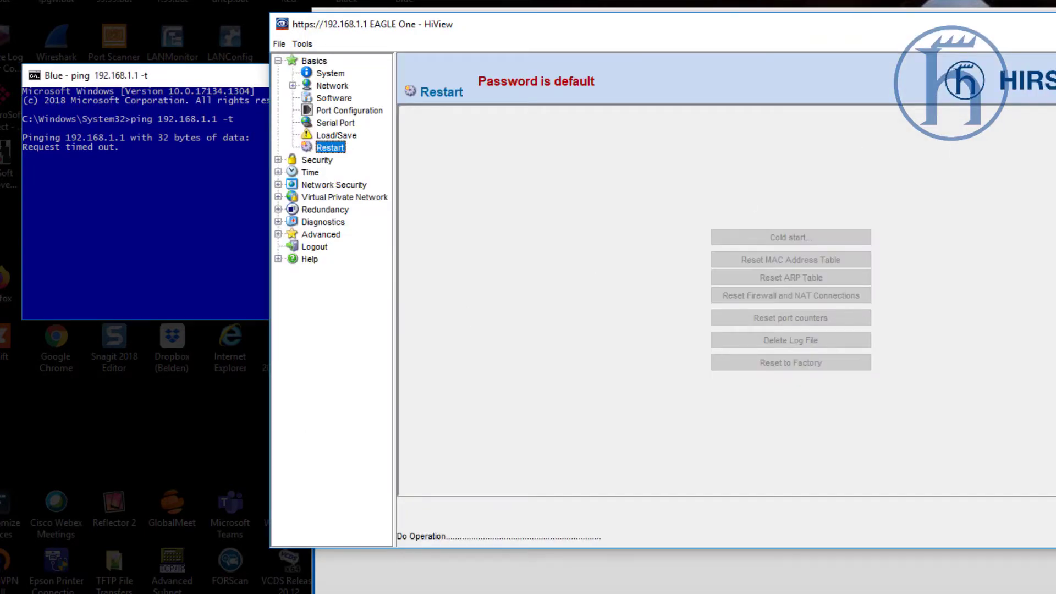
left_click_drag(461, 22, 527, 15)
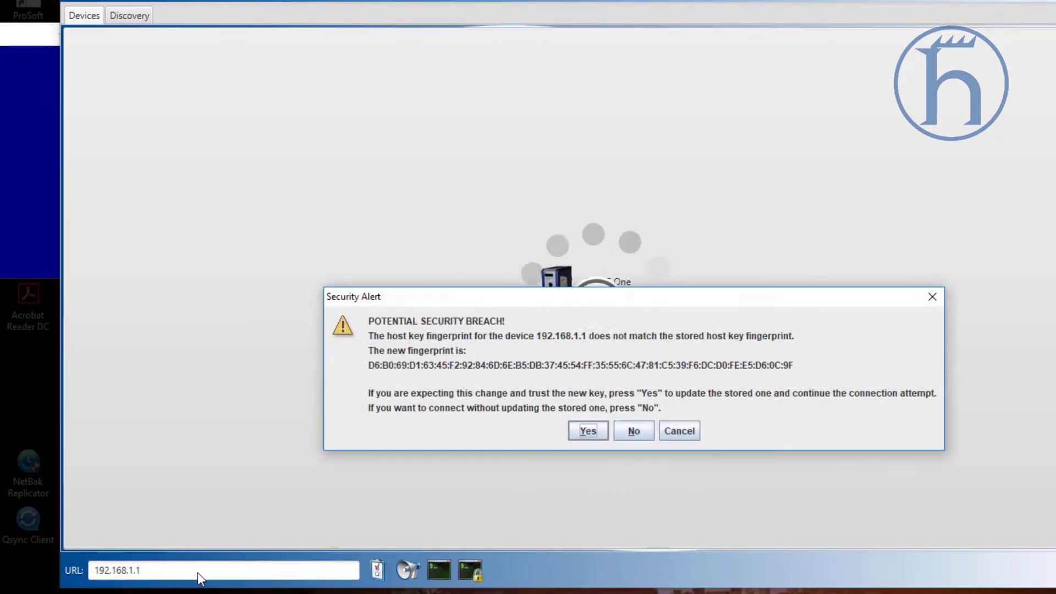
Trust the device's new host key and log in with the default admin password.
left_click(594, 427)
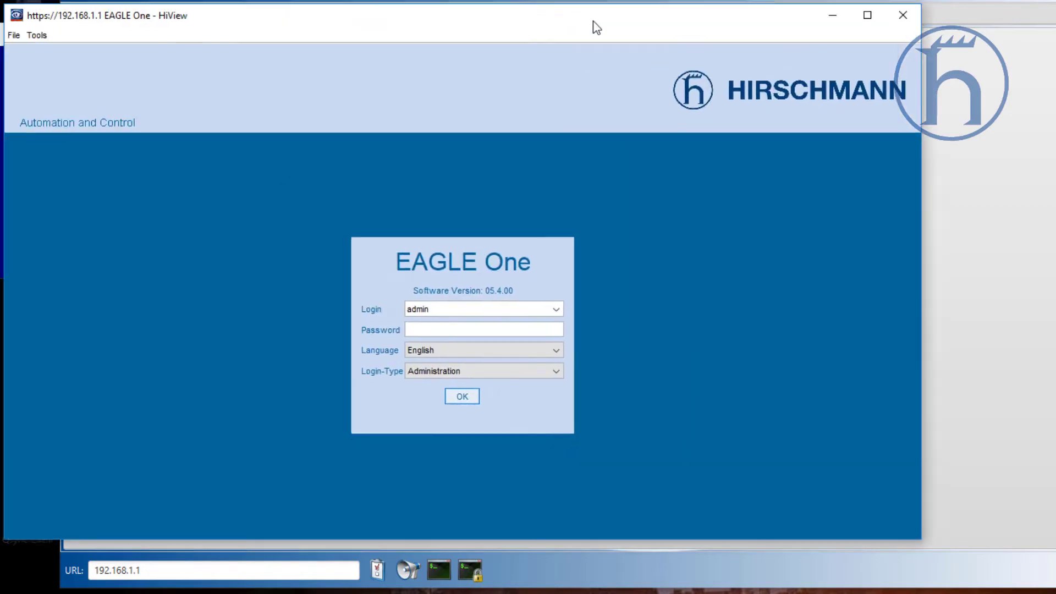
left_click_drag(597, 28, 696, 33)
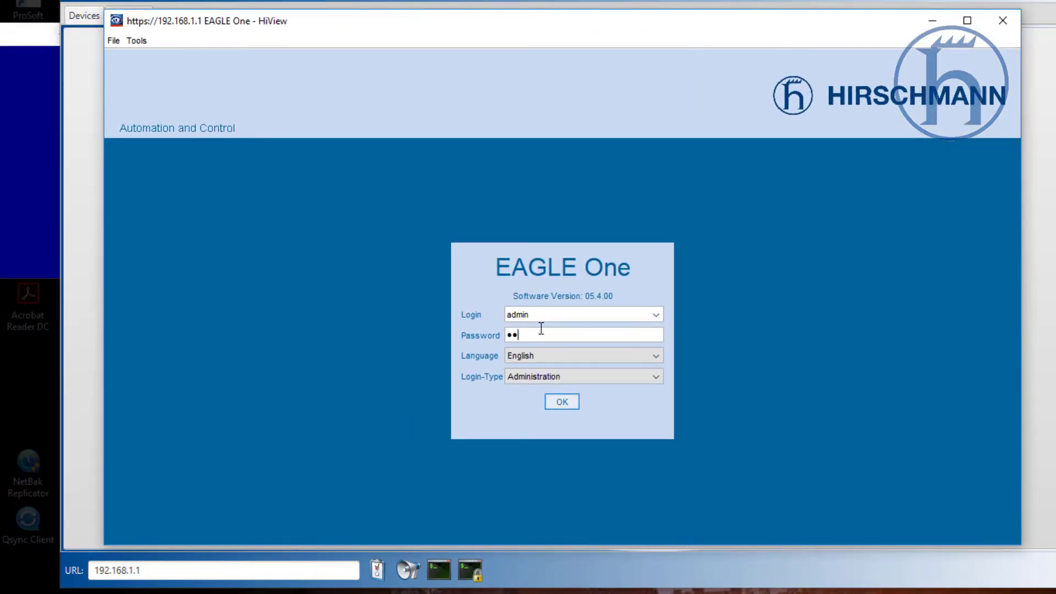
key("Return")
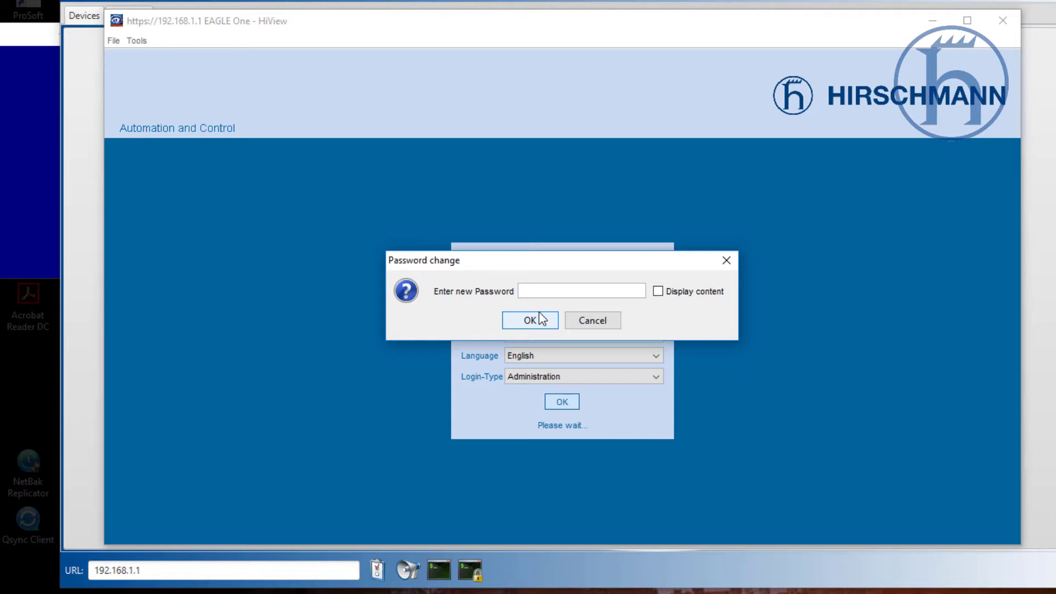
Set and confirm a new admin password, then log in with it.
type("•••••")
key("BackSpace")
key("BackSpace")
key("BackSpace")
type("••••••")
left_click(540, 320)
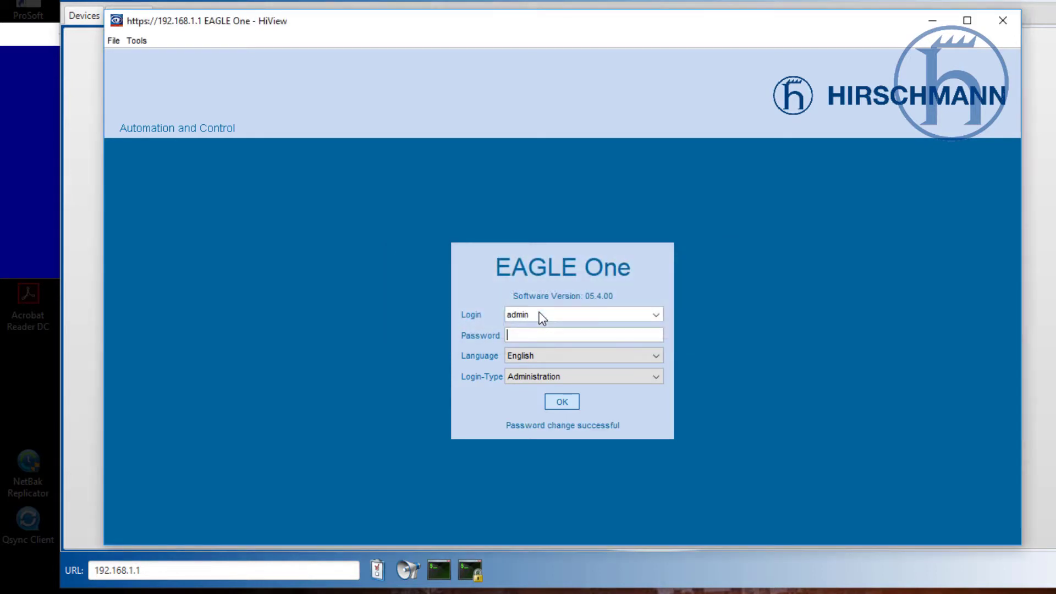
type("•••••••")
key("Return")
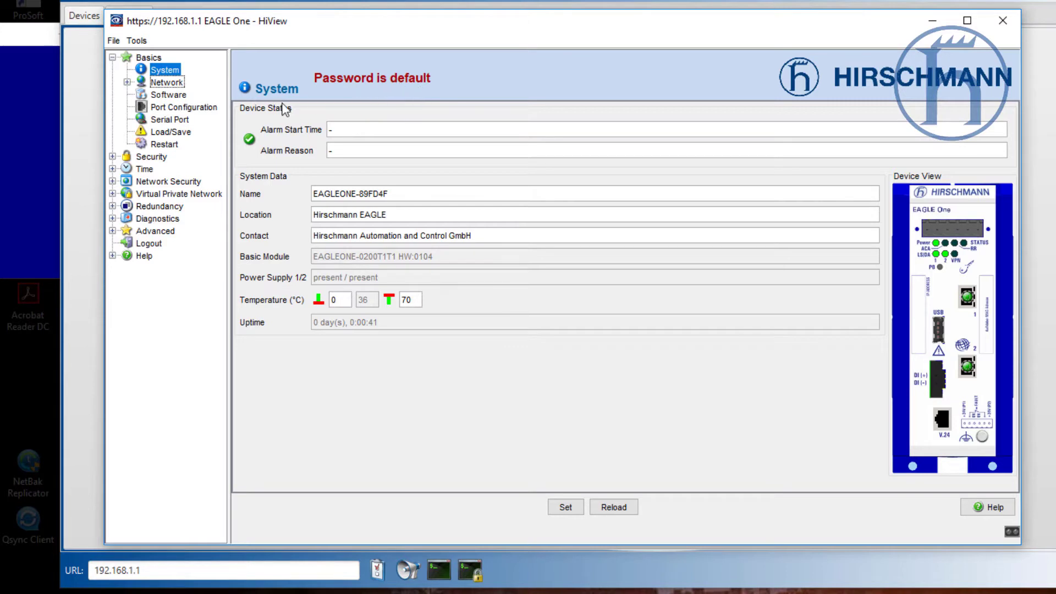
Open Basics > Network > Router Mode and select the internal IP 192.168.3.1 for editing.
left_click(126, 83)
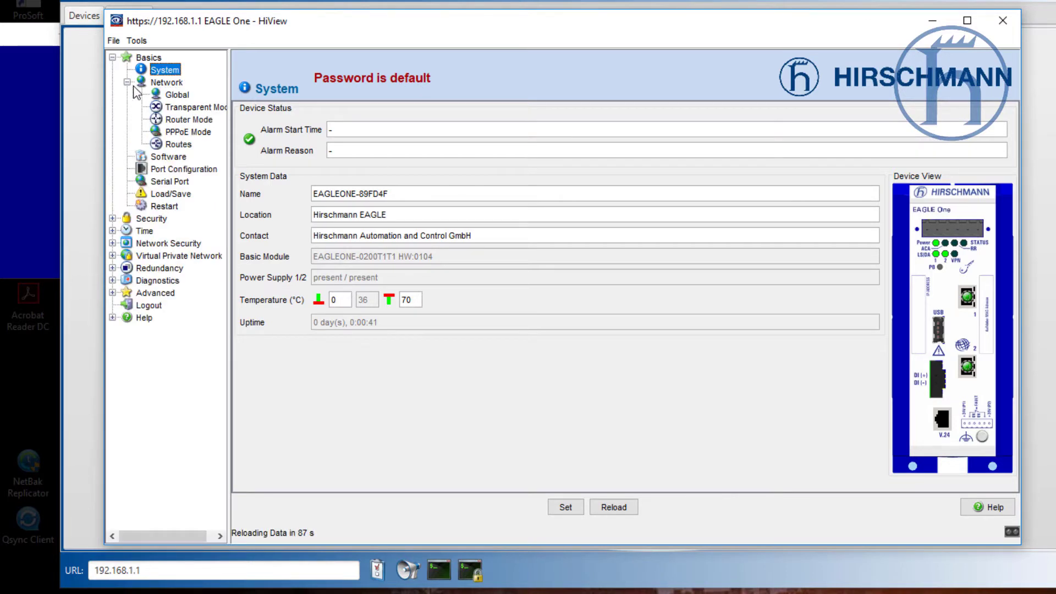
left_click(176, 121)
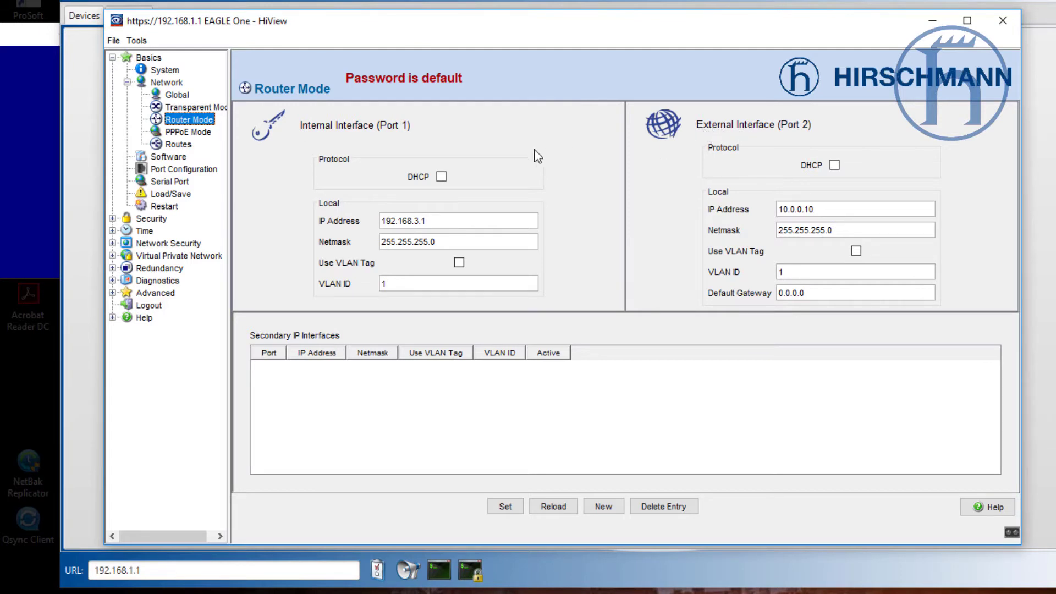
left_click(441, 223)
left_click_drag(442, 223, 364, 216)
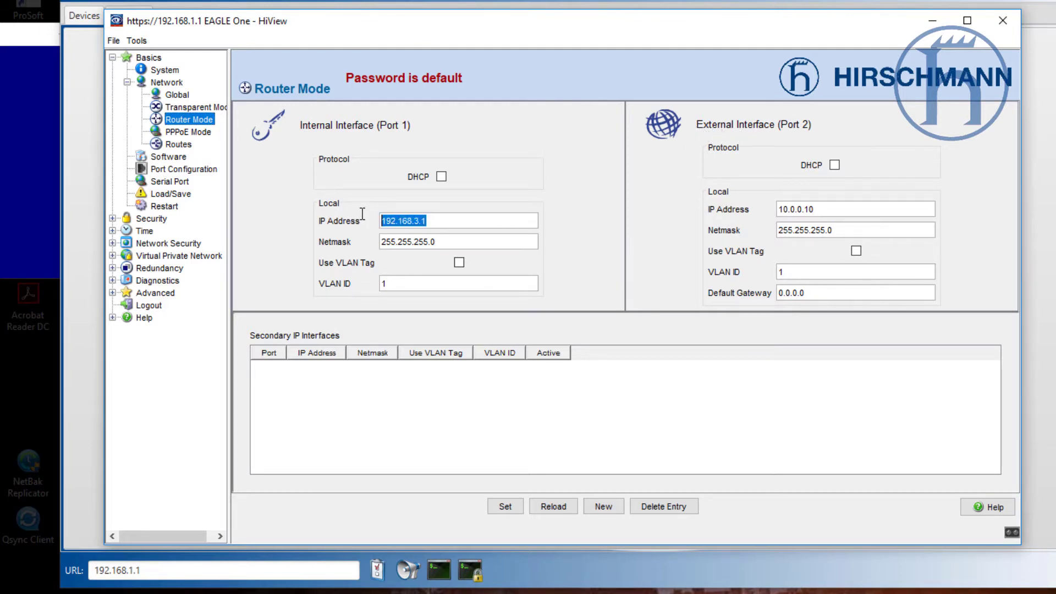
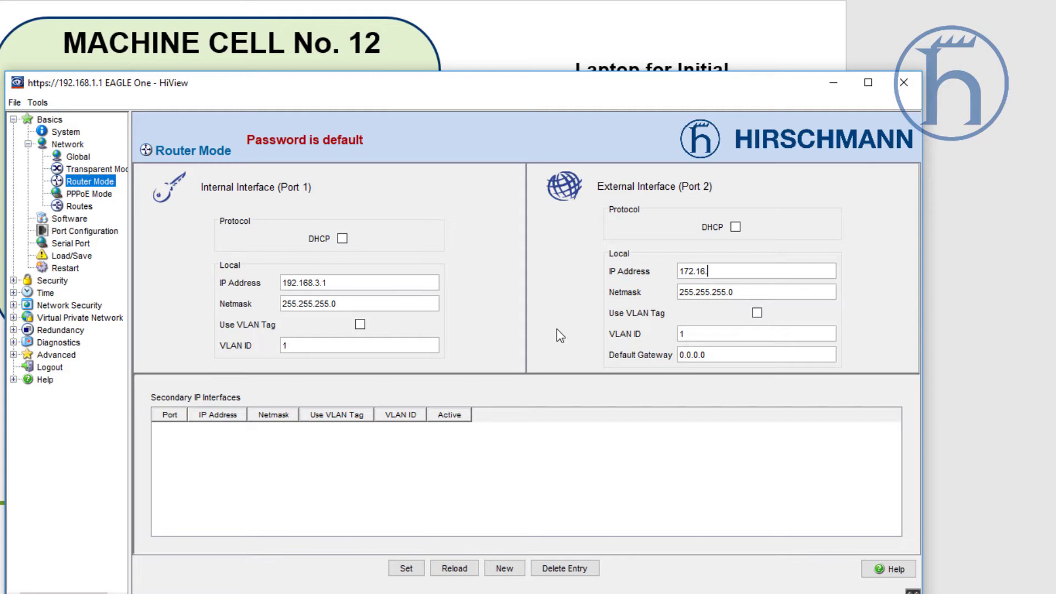
Complete external IP 172.16.10.121, change netmask to 255.255.240.0, and enter gateway 172.16.1.1.
type(".10.121")
left_click(728, 293)
key("BackSpace")
type("40")
left_click_drag(704, 355, 615, 350)
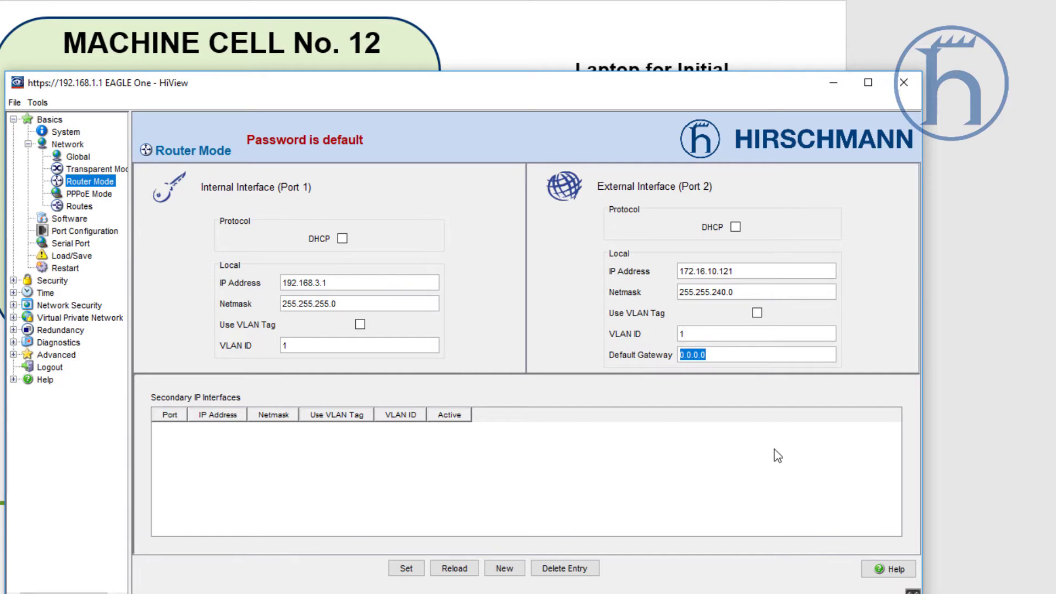
type("172.16.1.1")
Submit the new external interface settings to the router.
left_click(406, 571)
left_click(406, 571)
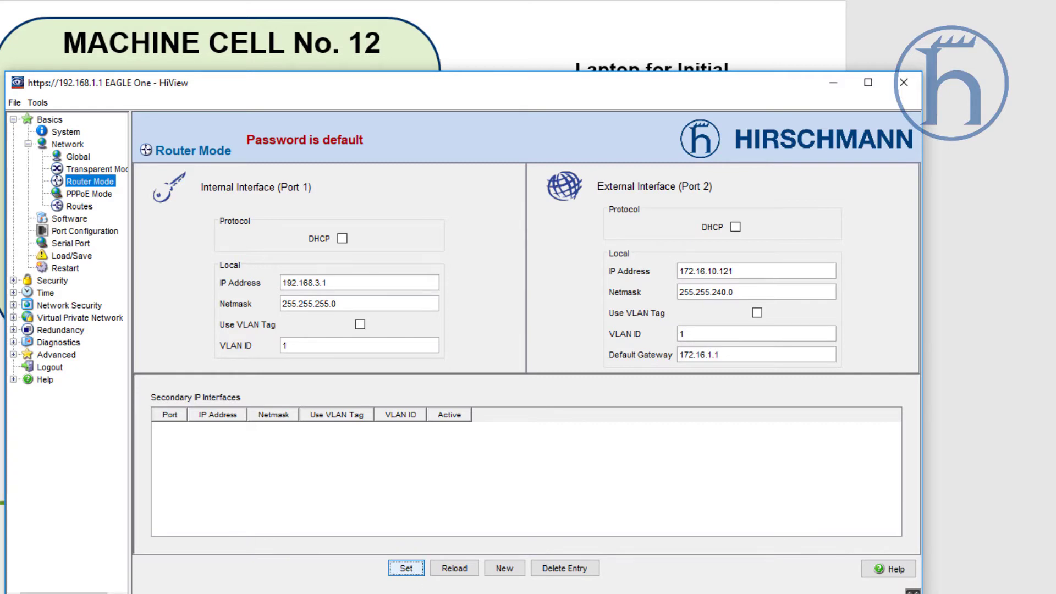
left_click(82, 158)
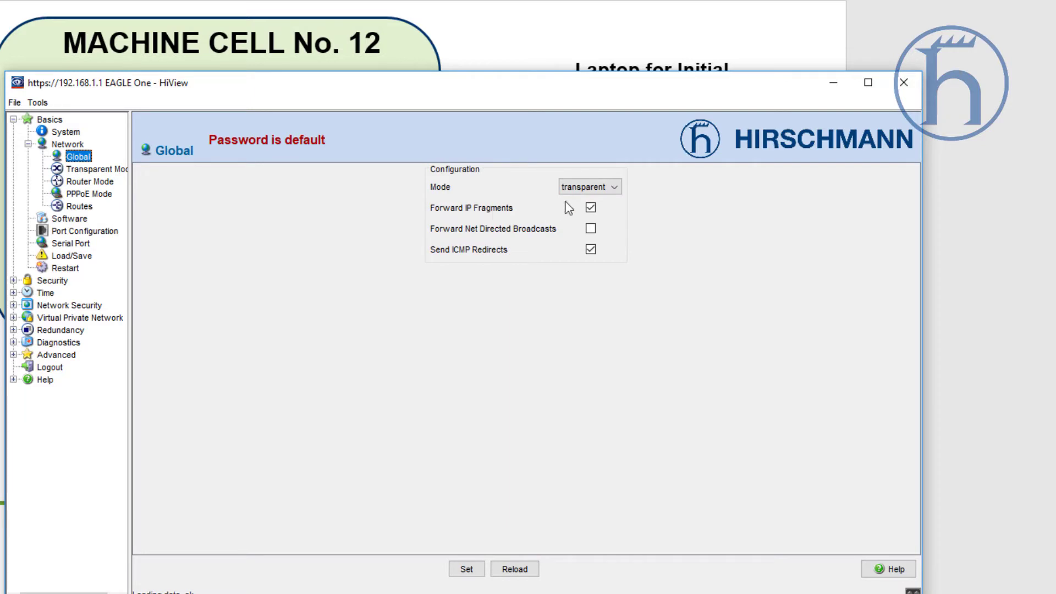
Choose 'router' as the Global operating mode and apply it.
left_click(593, 186)
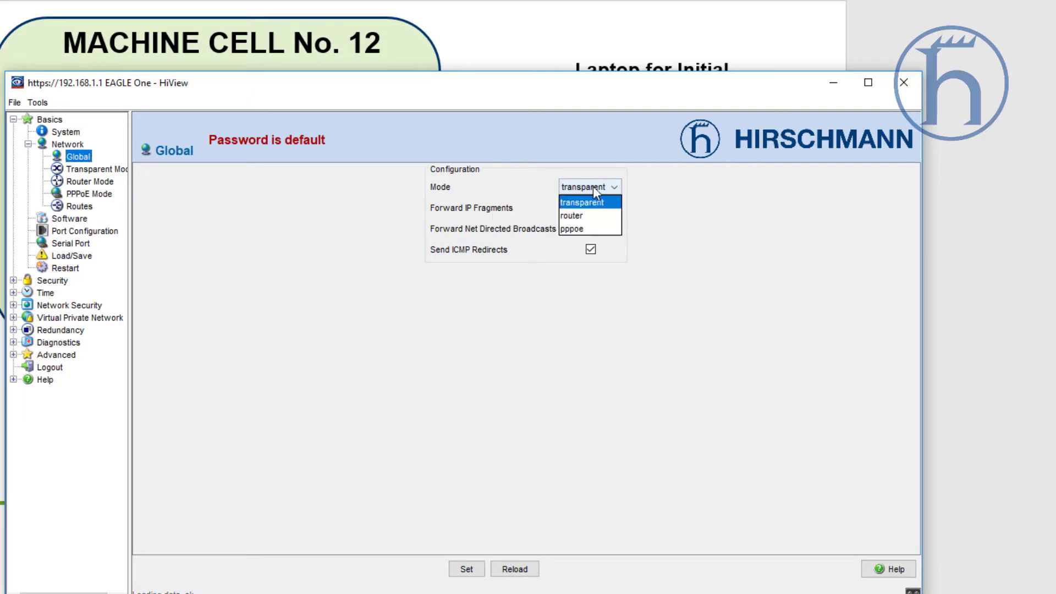
left_click(585, 215)
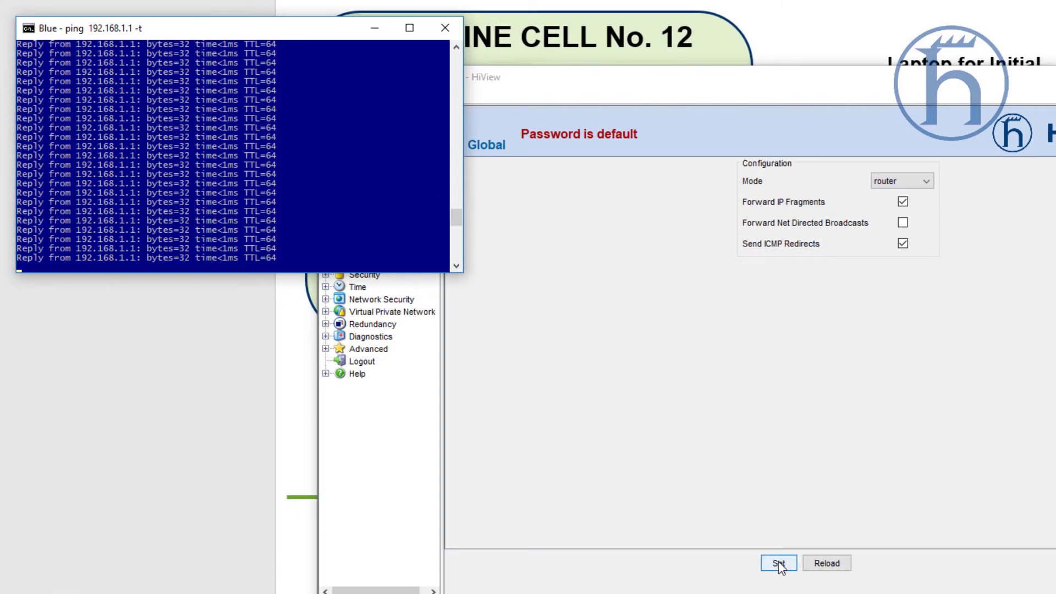
left_click(779, 563)
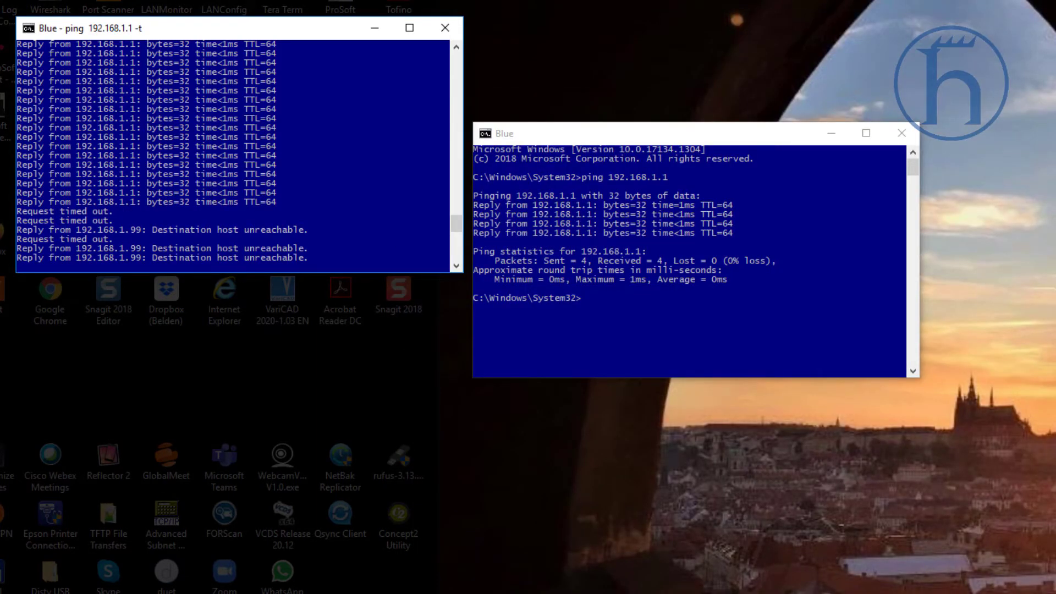
Run the IP batch file as administrator and retarget the continuous ping to 192.168.3.1.
right_click(50, 572)
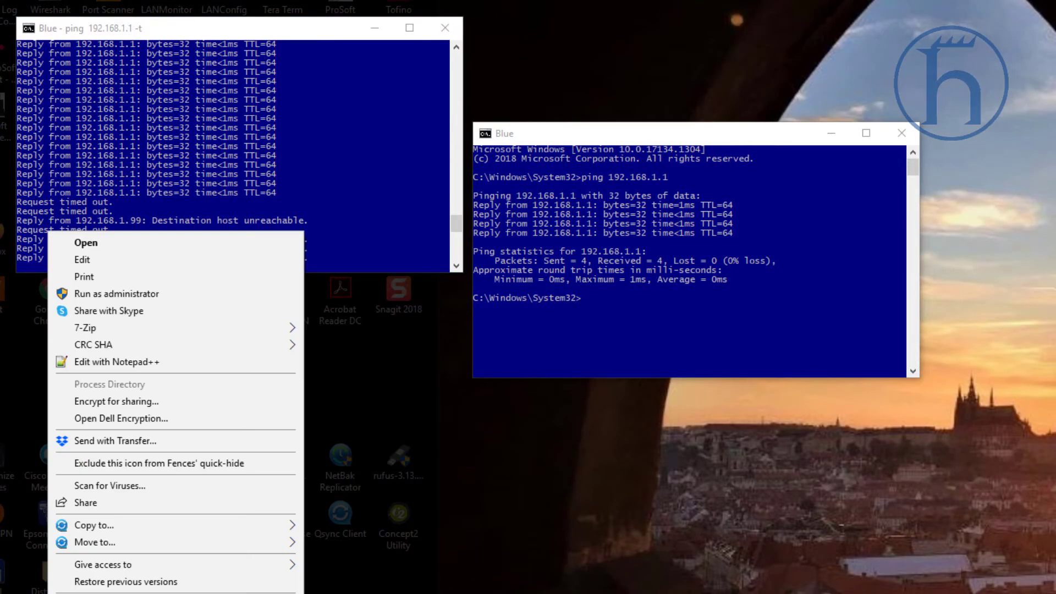
left_click(120, 294)
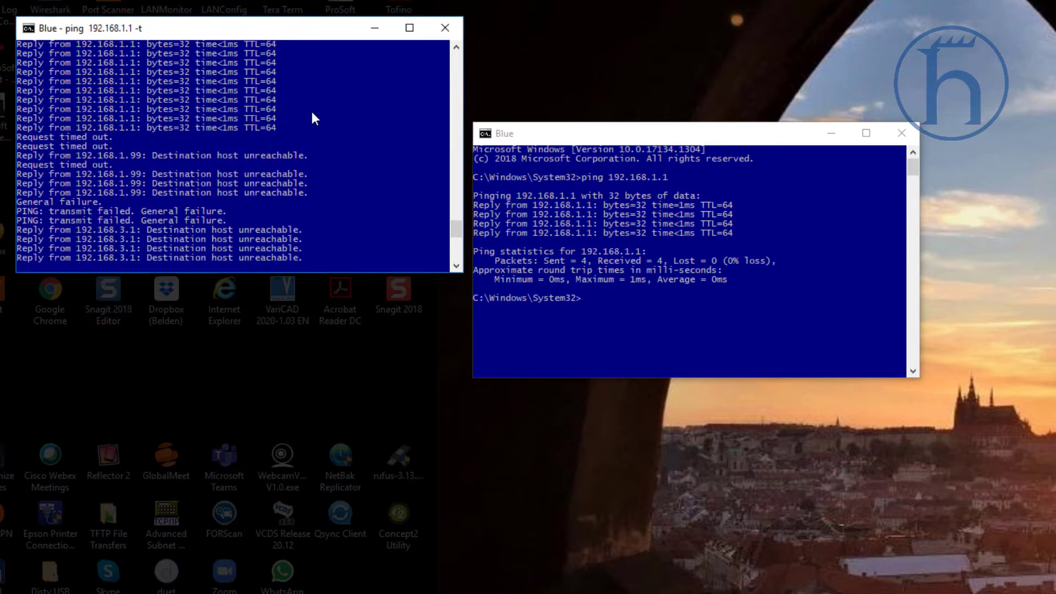
key("ctrl+c")
key("Up")
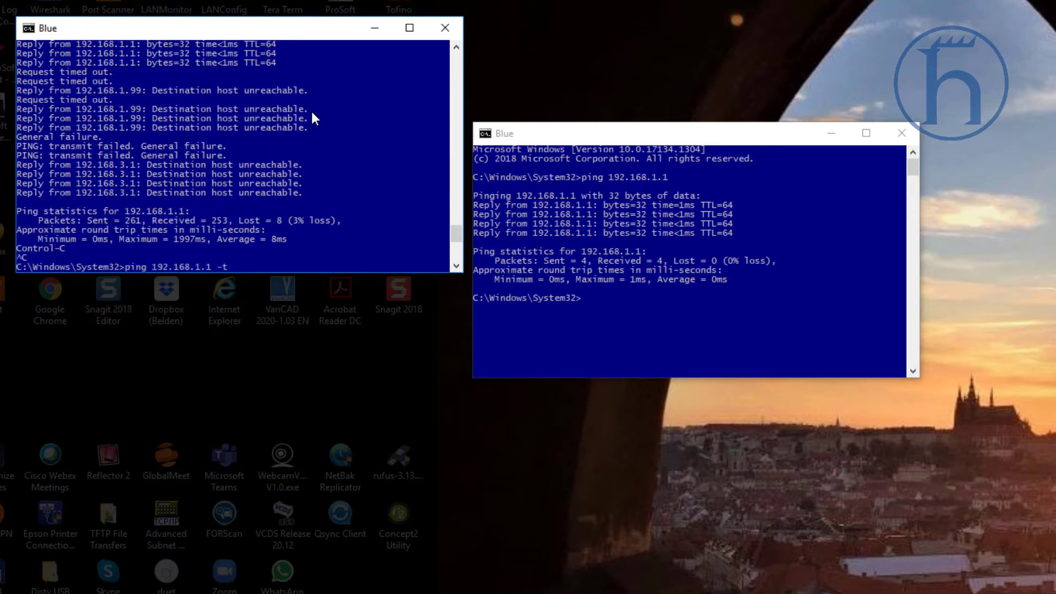
key("BackSpace")
type("3")
key("Return")
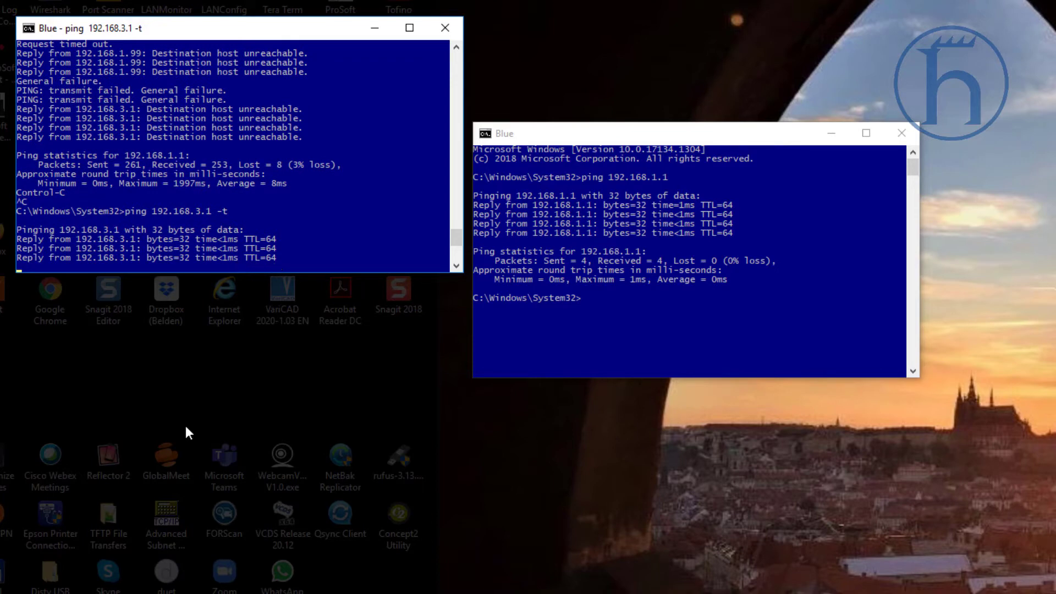
key("alt+Tab")
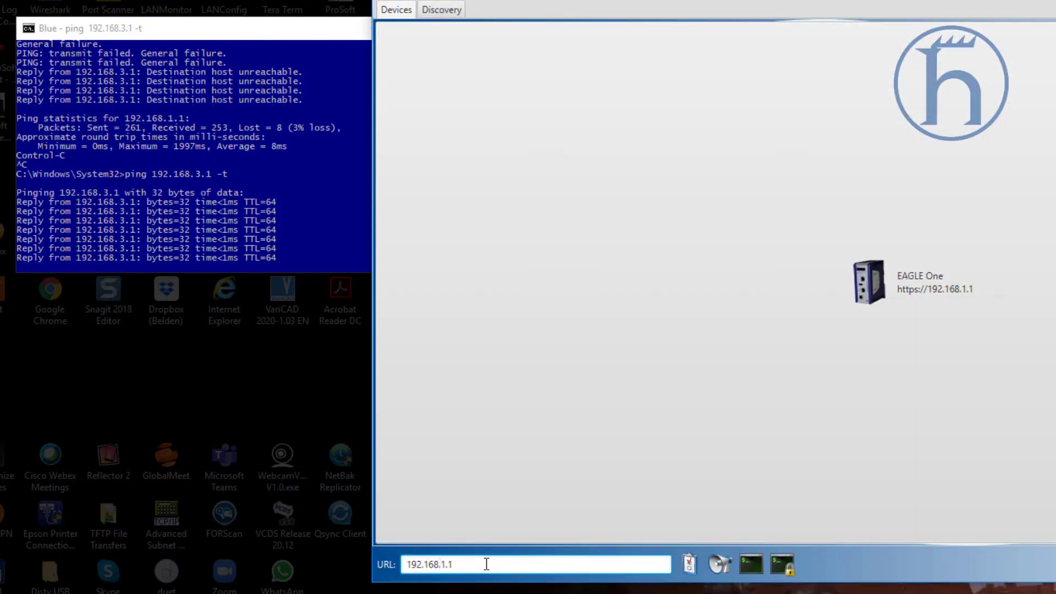
Connect to 192.168.3.1, accept the host key alert and log in with the device password.
key("BackSpace")
type("3")
key("Return")
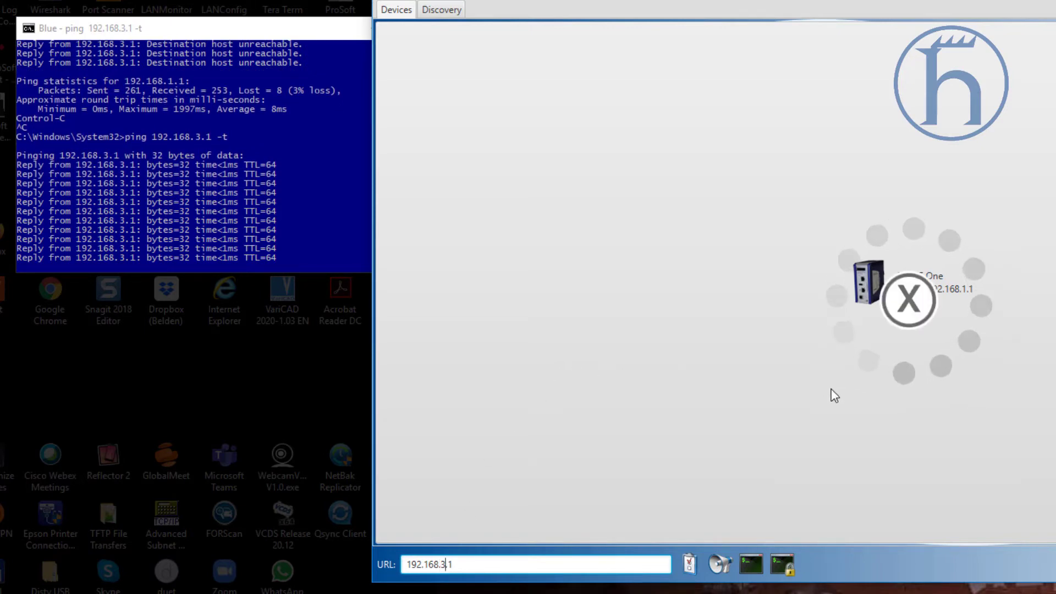
left_click(902, 423)
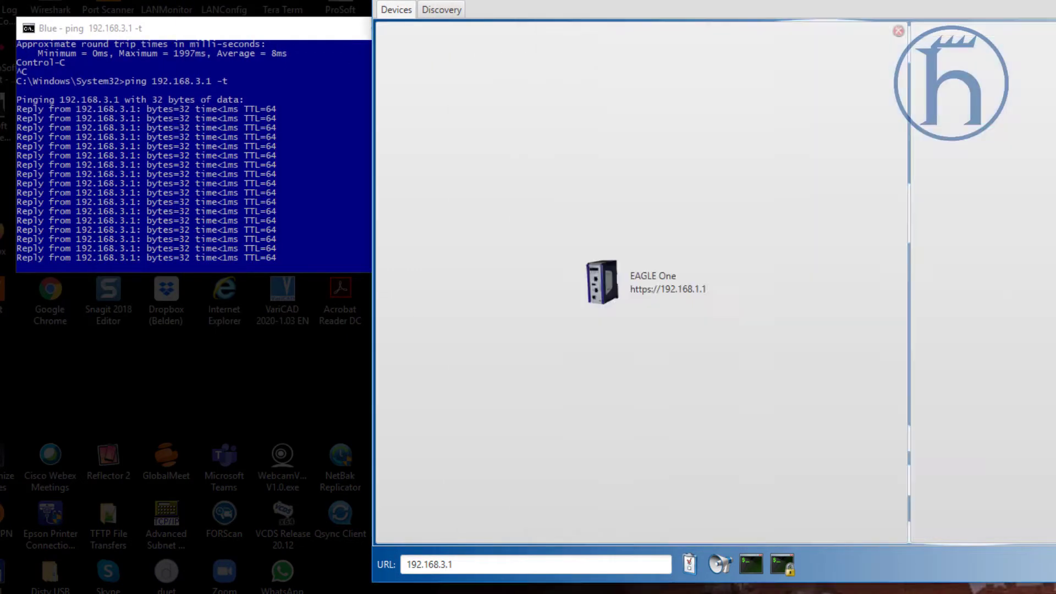
key("Return")
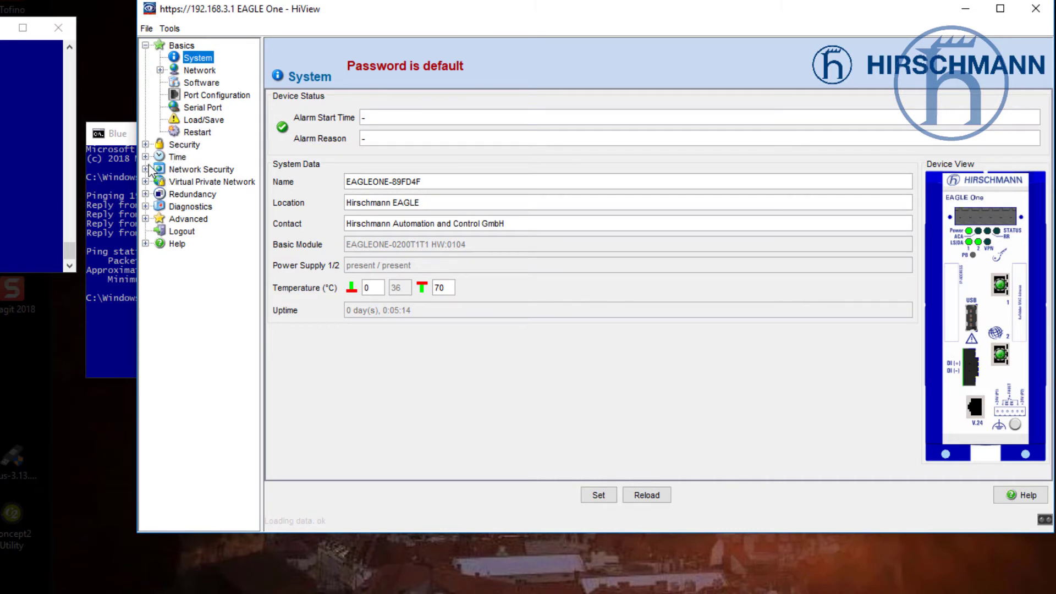
Open the Router Mode page, then start a continuous ping to 192.168.3.2.
left_click(161, 70)
left_click(216, 107)
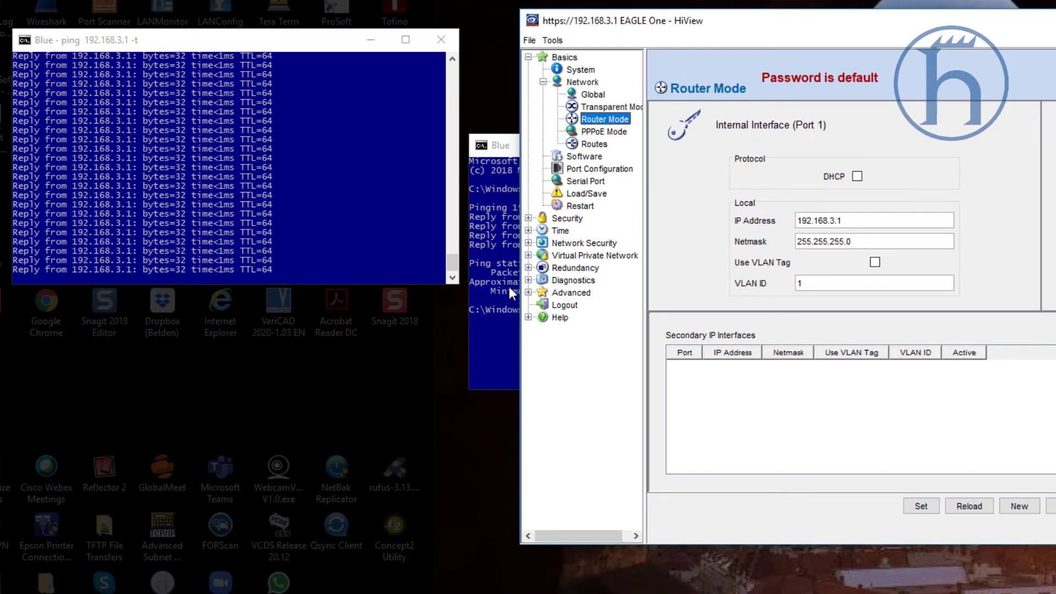
left_click(399, 214)
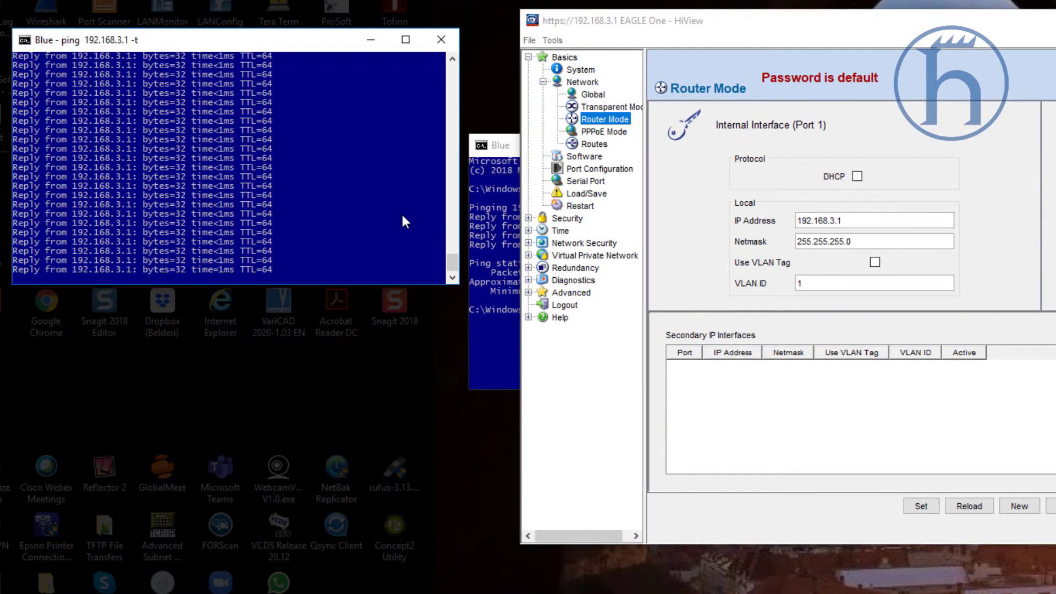
key("ctrl+c")
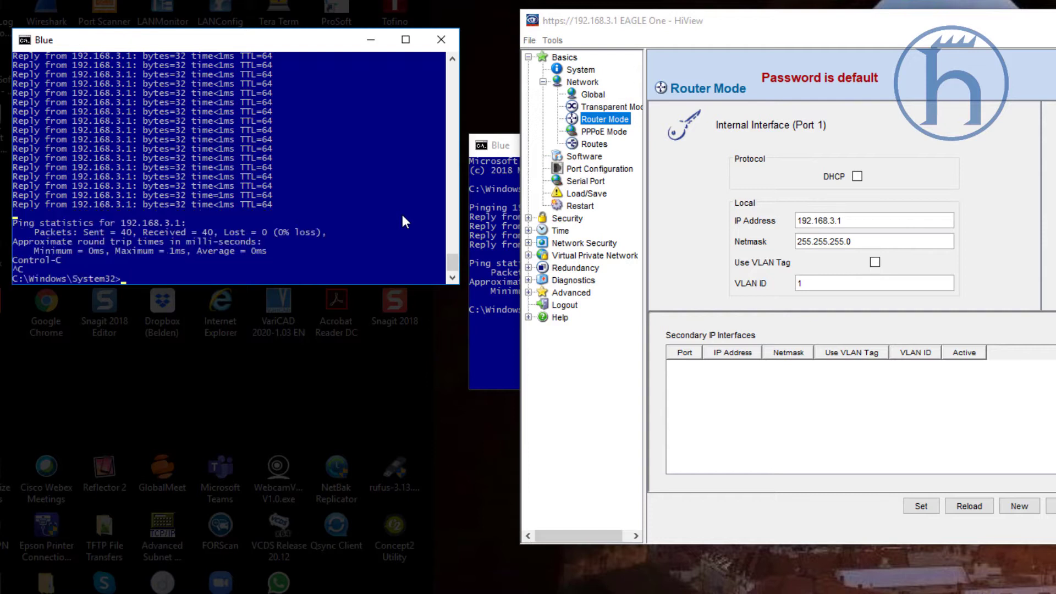
key("Up")
key("BackSpace")
type("2.168.3.2 -t")
key("Return")
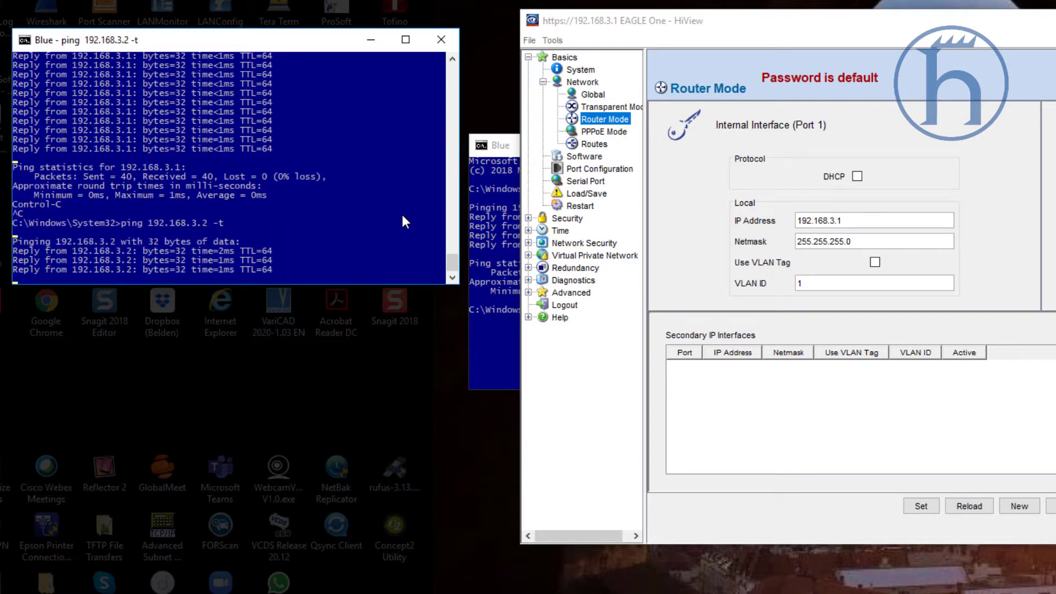
Switch the continuous ping to 192.168.3.3, then to 192.168.3.4.
key("ctrl+c")
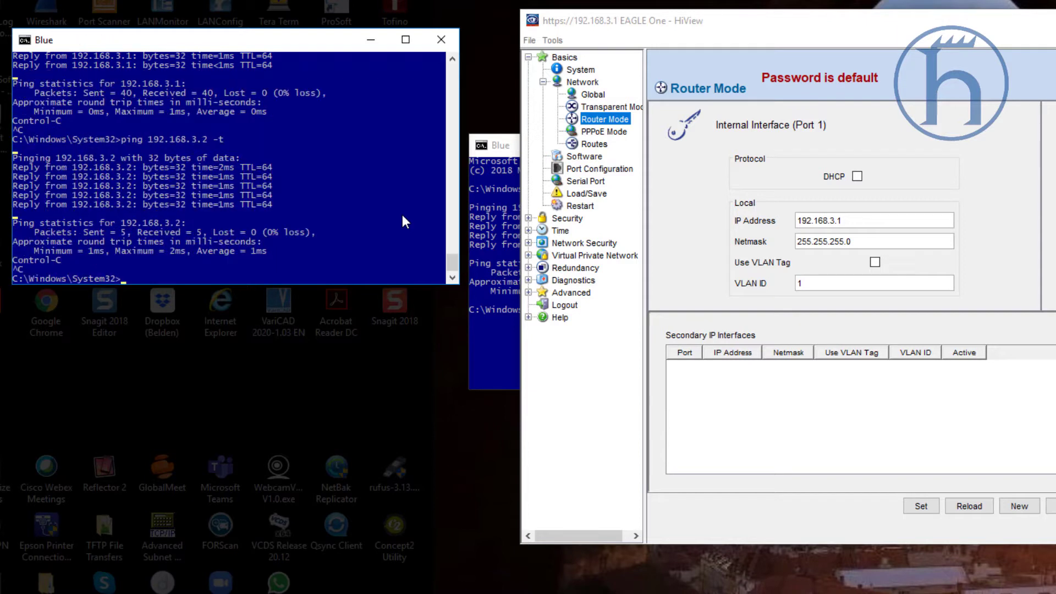
key("Up")
key("BackSpace")
type("3")
key("Return")
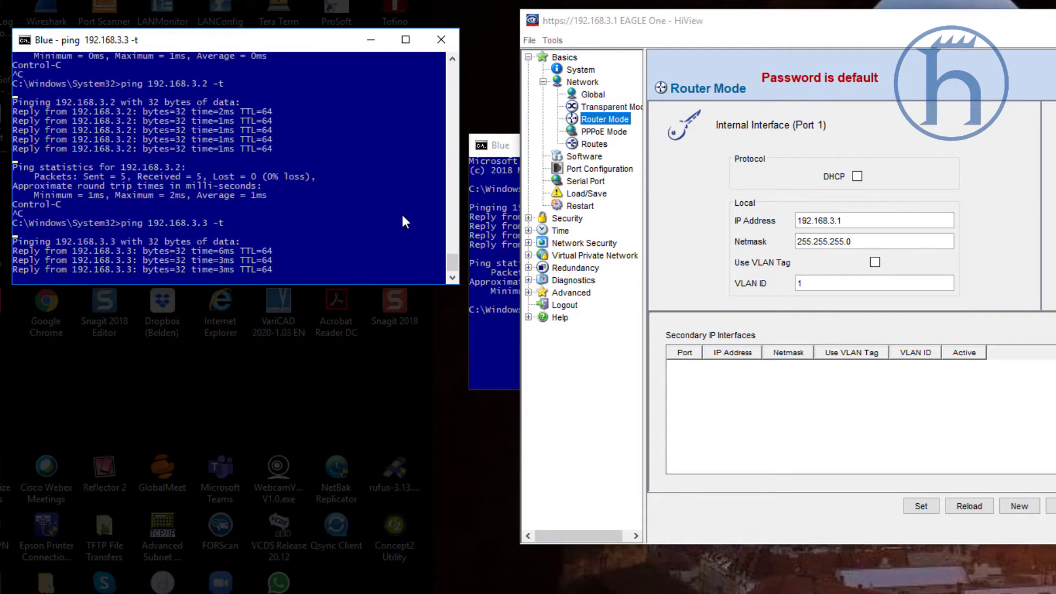
key("ctrl+c")
key("Up")
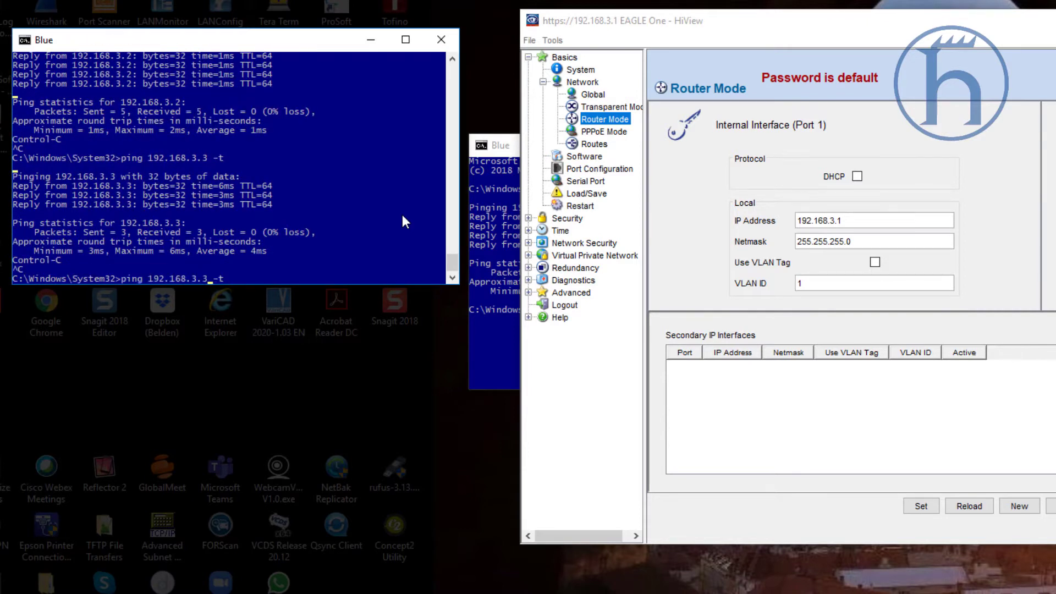
key("BackSpace")
type("4")
key("Return")
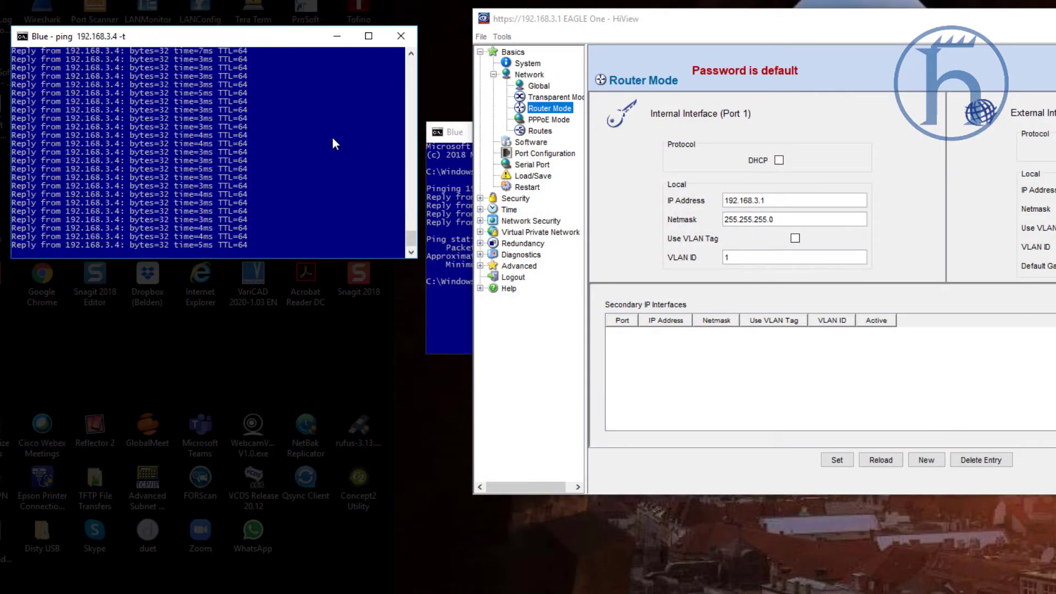
Stop the running ping and ping the router's external address 172.16.10.121.
key("ctrl+c")
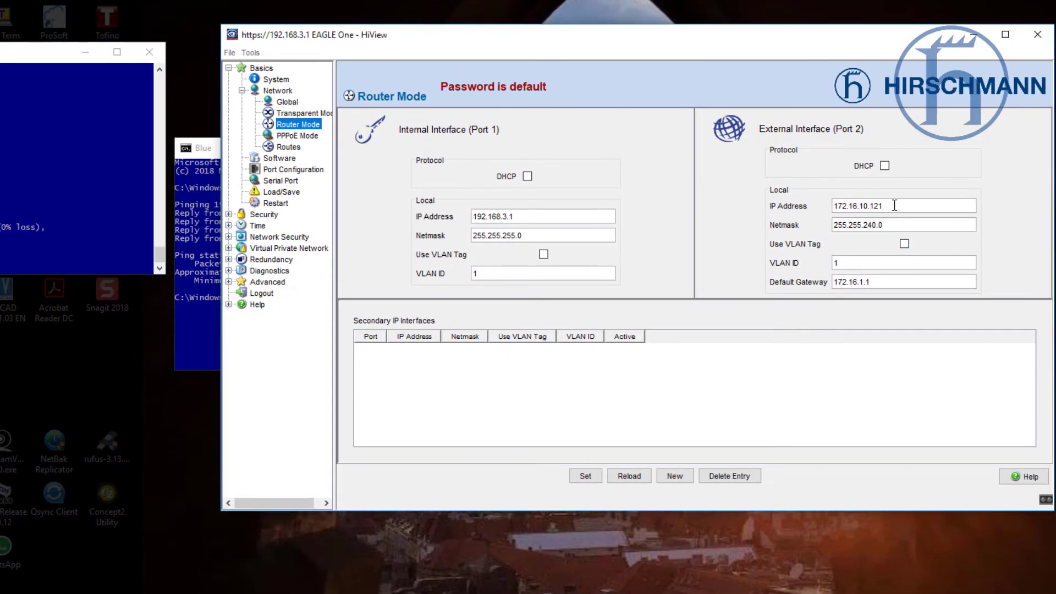
left_click_drag(1037, 197, 971, 197)
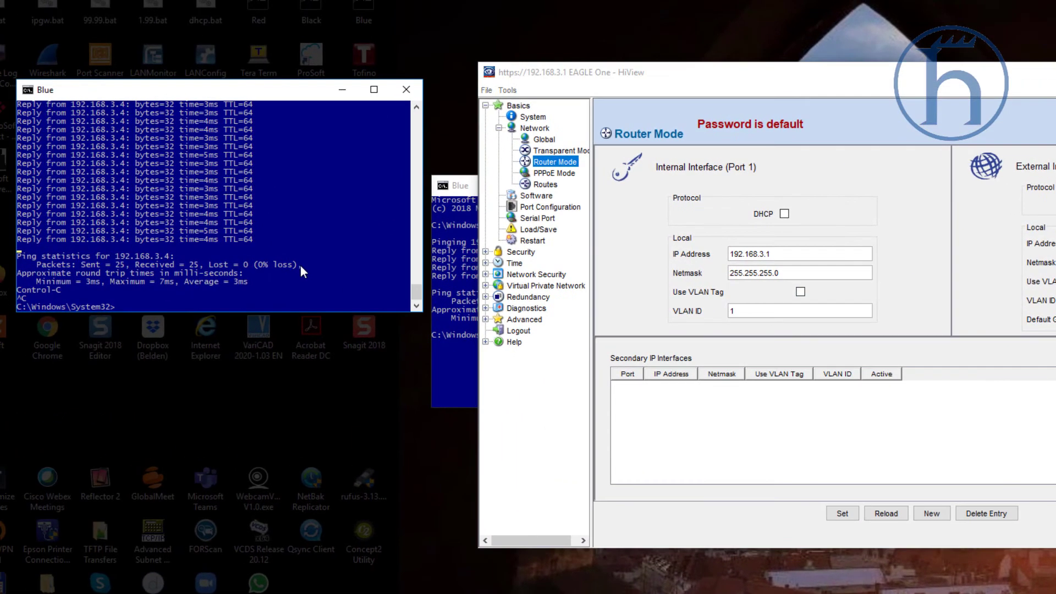
type("ping 172.16.10.121")
key("Return")
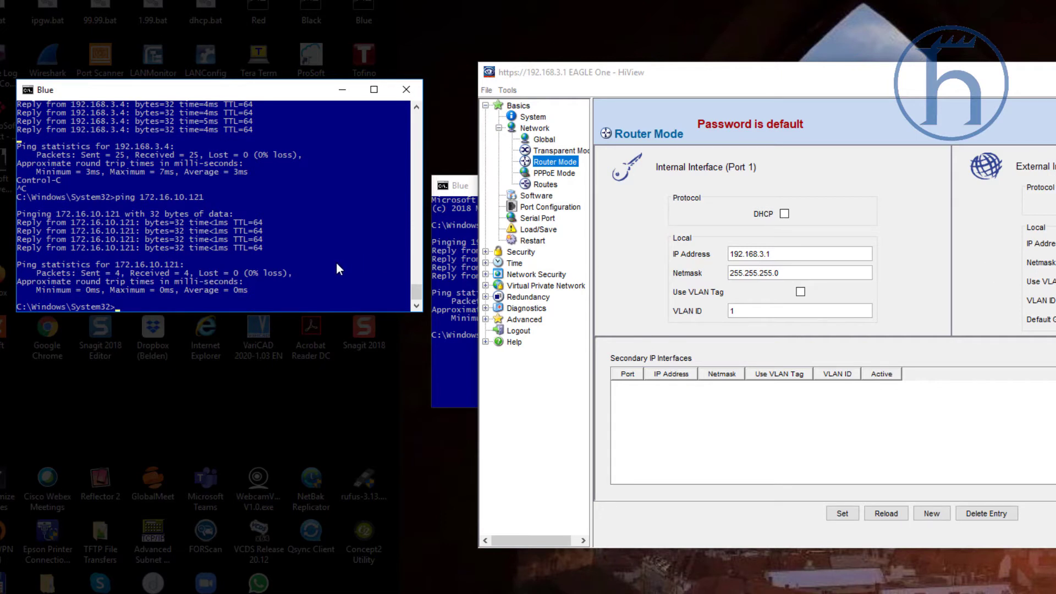
Ping 172.16.2.2 once, then continuously with -t.
key("Up")
key("BackSpace")
key("BackSpace")
key("BackSpace")
key("BackSpace")
key("BackSpace")
key("BackSpace")
type("2.2")
key("Return")
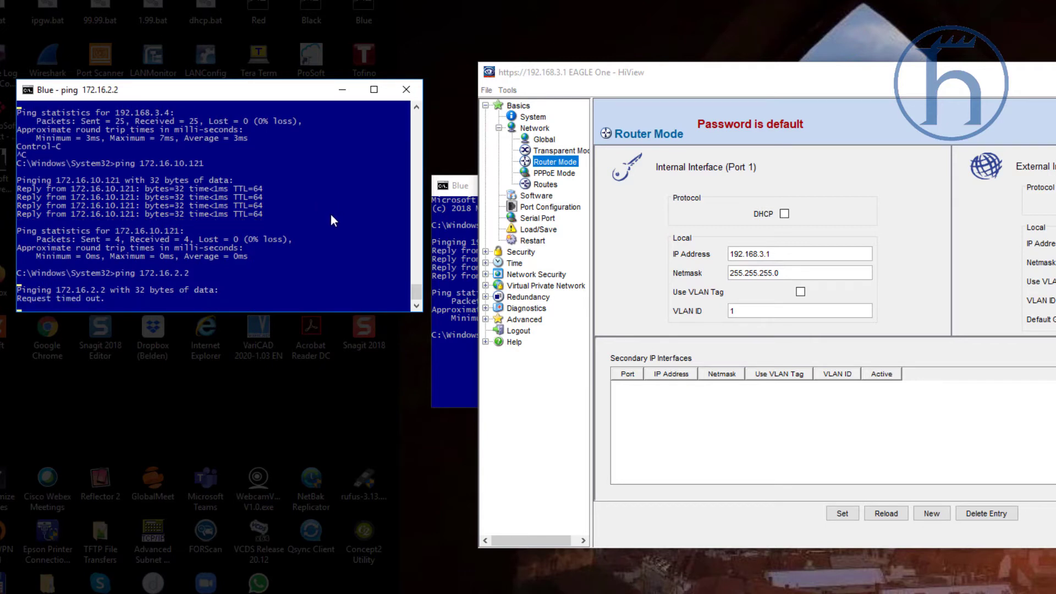
key("ctrl+c")
key("Up")
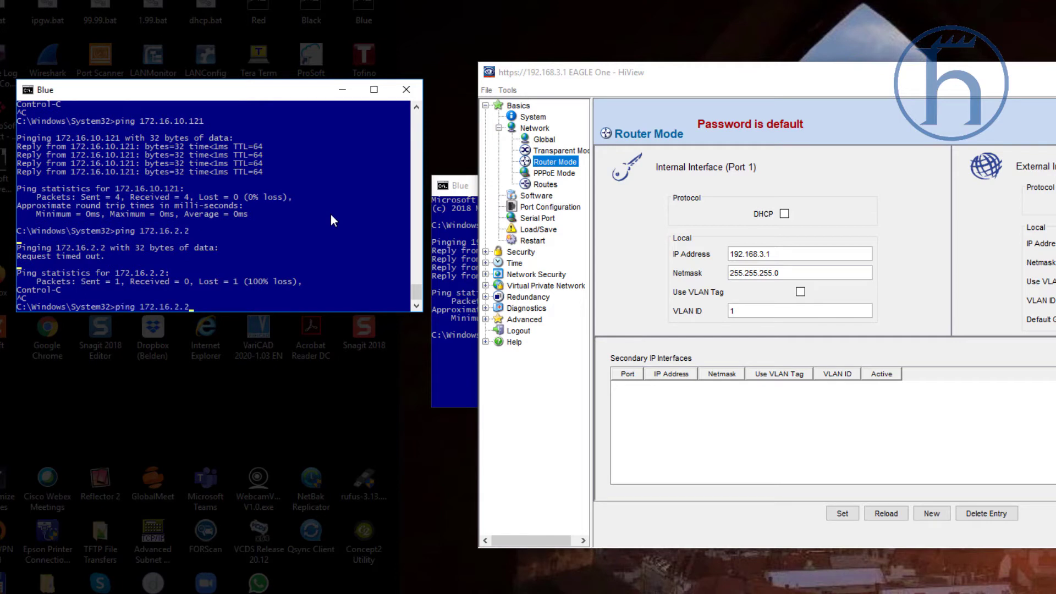
type("-t")
key("Return")
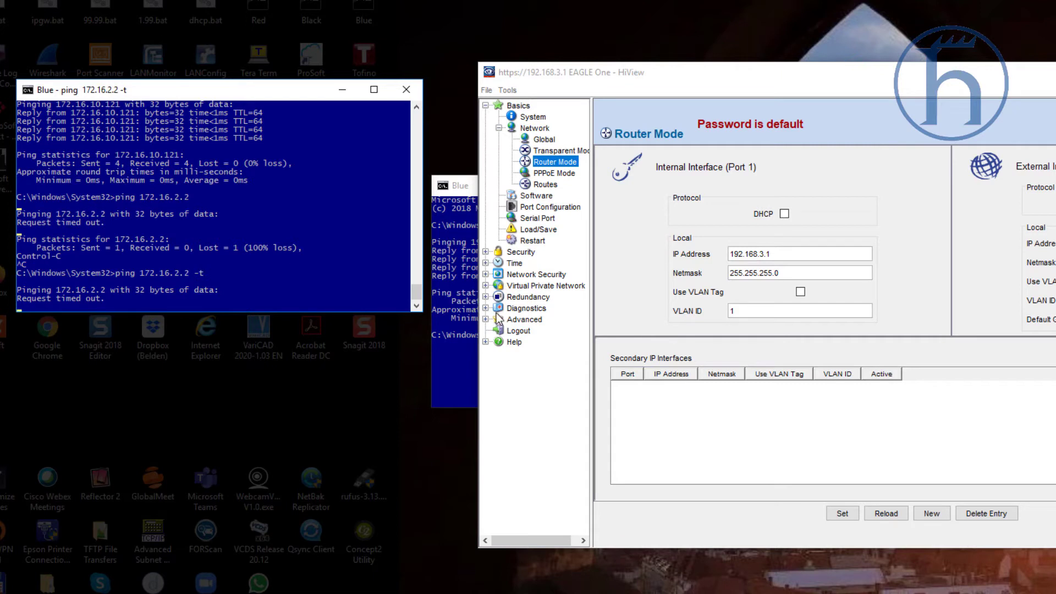
Go to Network Security > NAT > IP Masquerading.
left_click(486, 274)
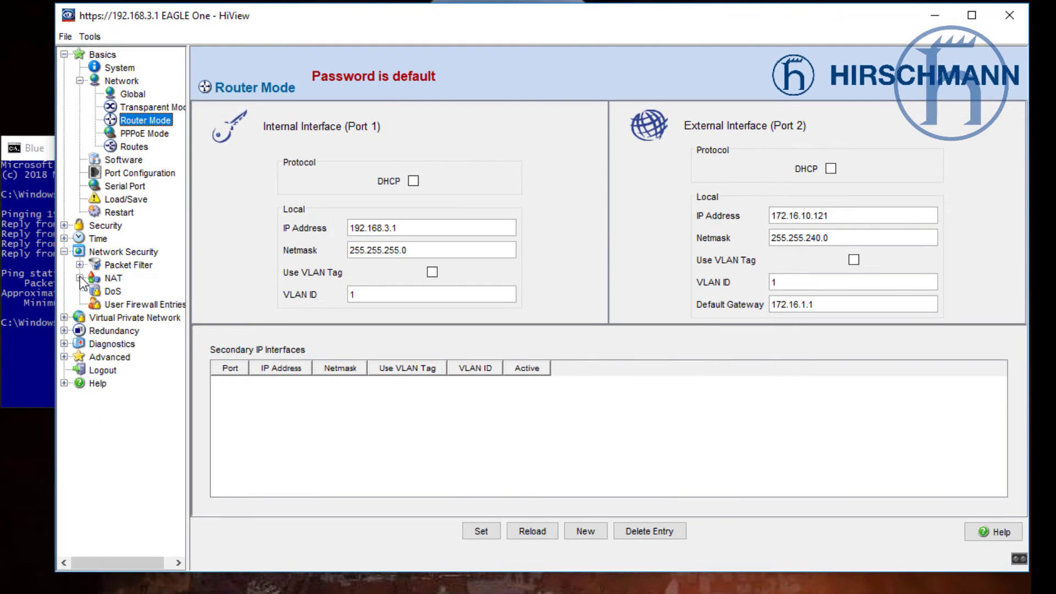
left_click(80, 278)
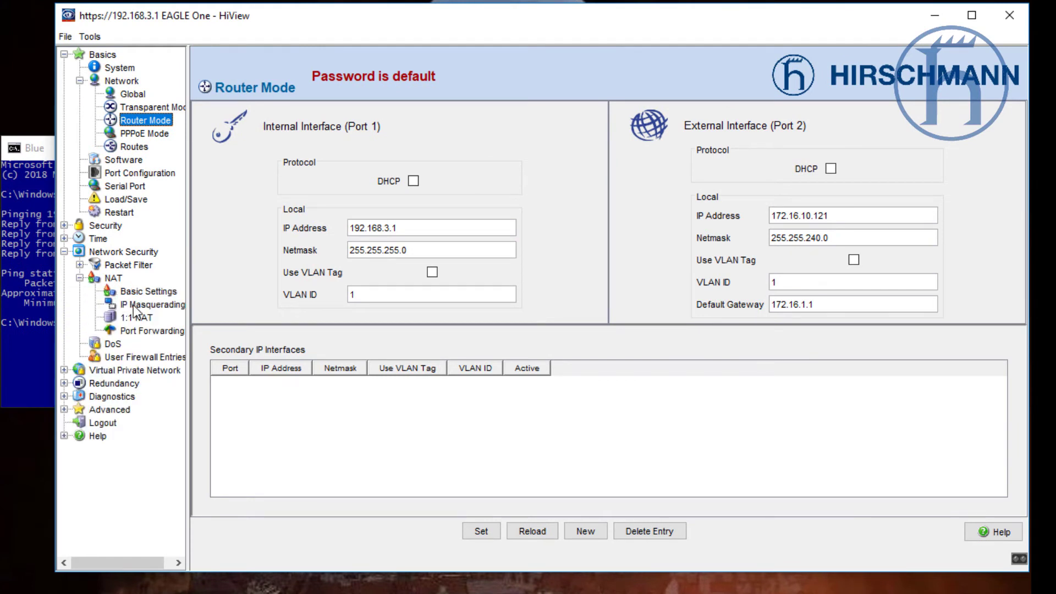
left_click(138, 304)
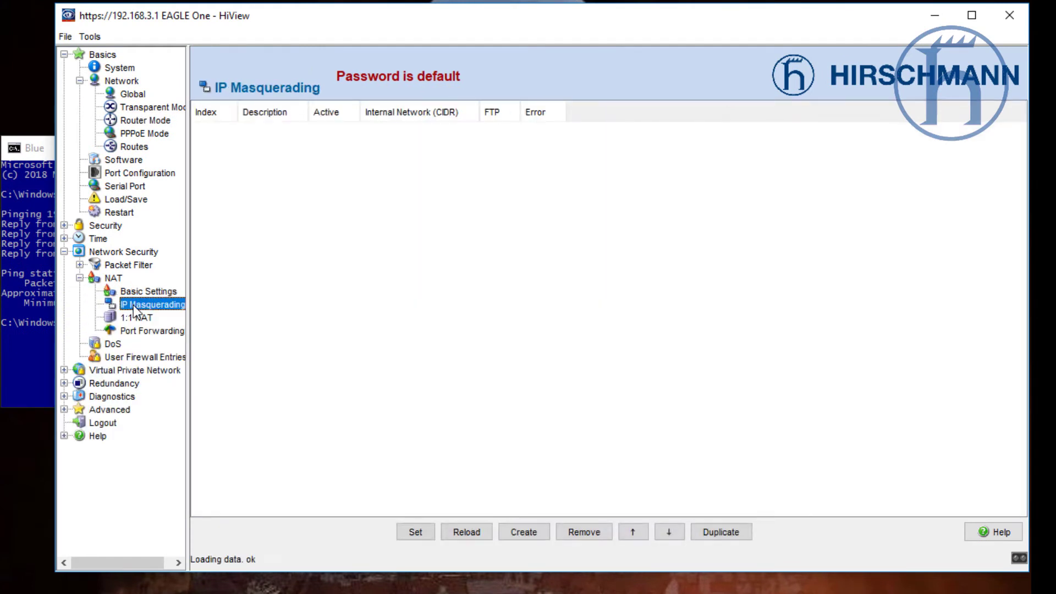
Create a masquerading entry for 0.0.0.0/0, mark it Active and write it to the router.
left_click(530, 532)
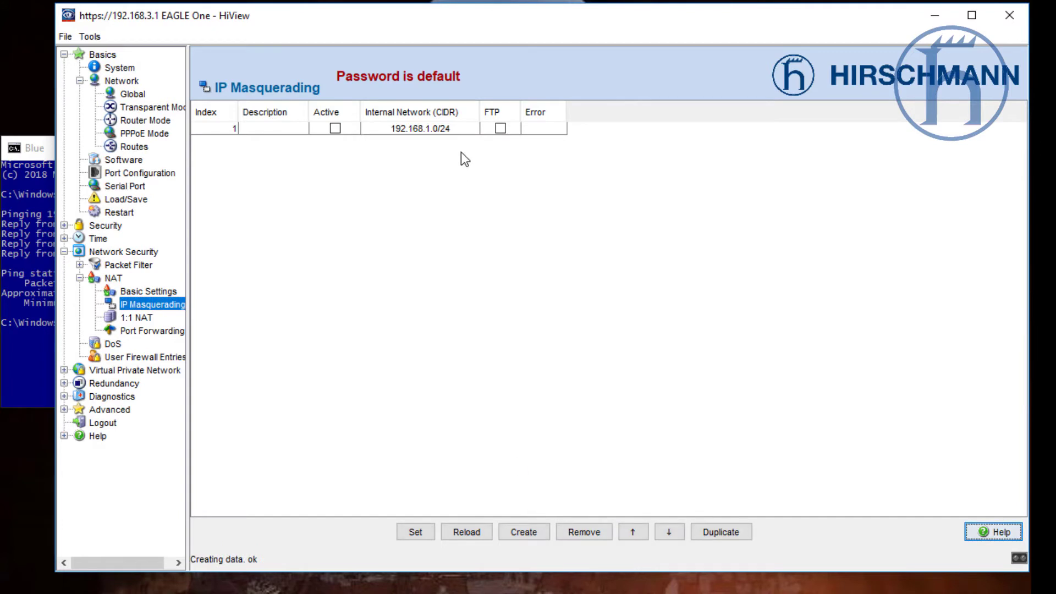
double_click(450, 129)
left_click_drag(421, 128, 338, 131)
type("0.0.0.0")
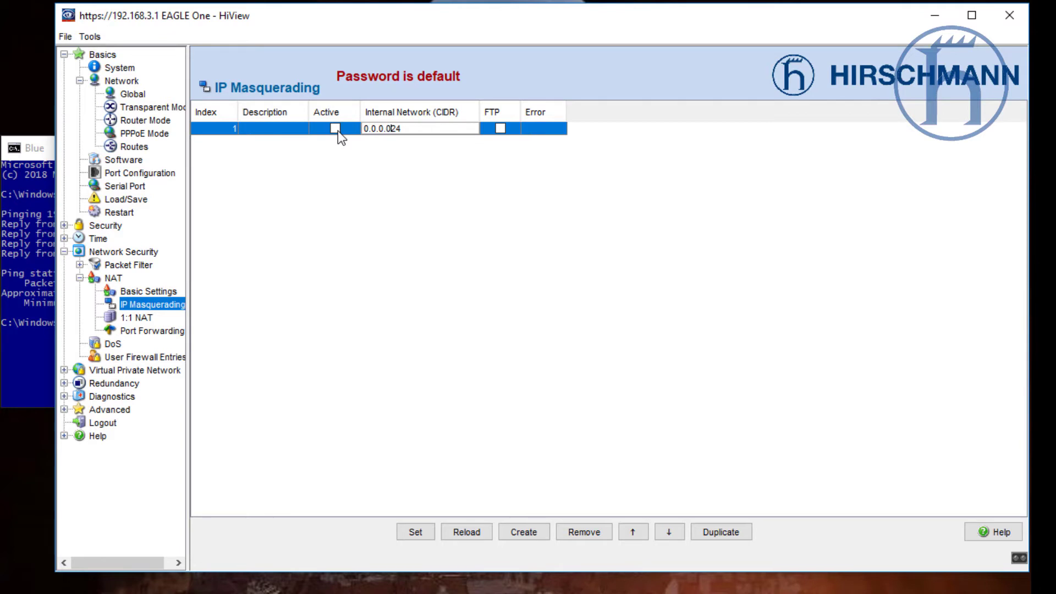
type("/0")
key("Delete")
key("Delete")
left_click(335, 129)
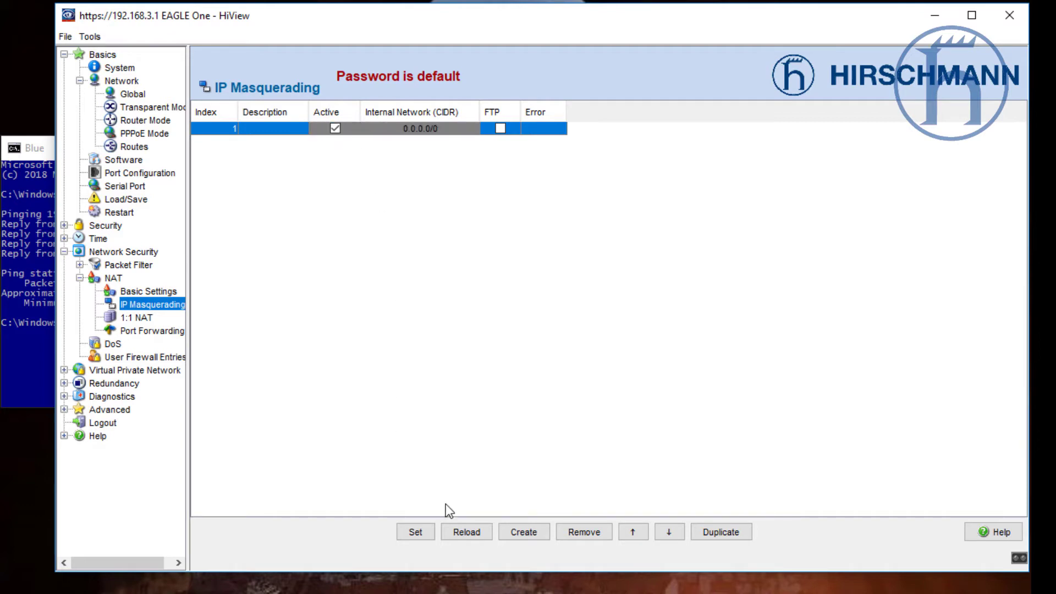
left_click(416, 532)
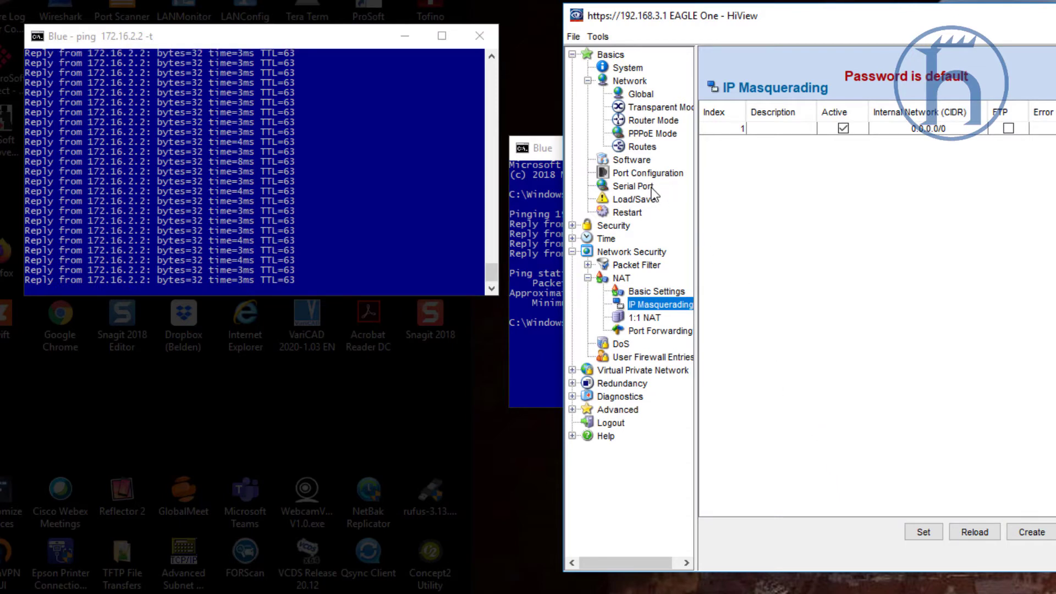
Add an active Incoming IP Packets filter rule, set and reload it, then open 1:1 NAT.
left_click(588, 264)
left_click(650, 304)
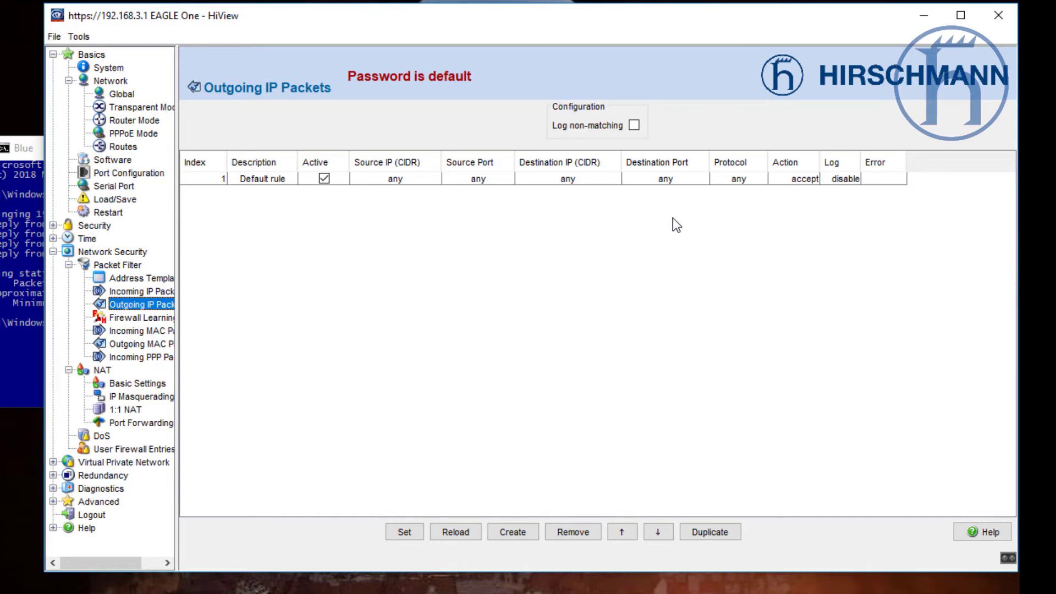
left_click(135, 292)
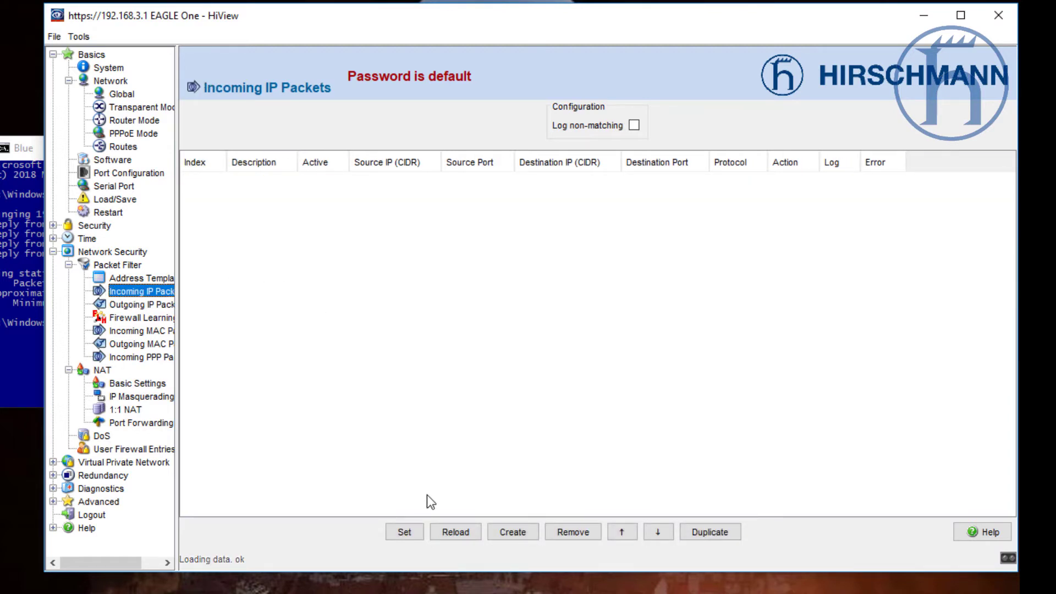
left_click(513, 537)
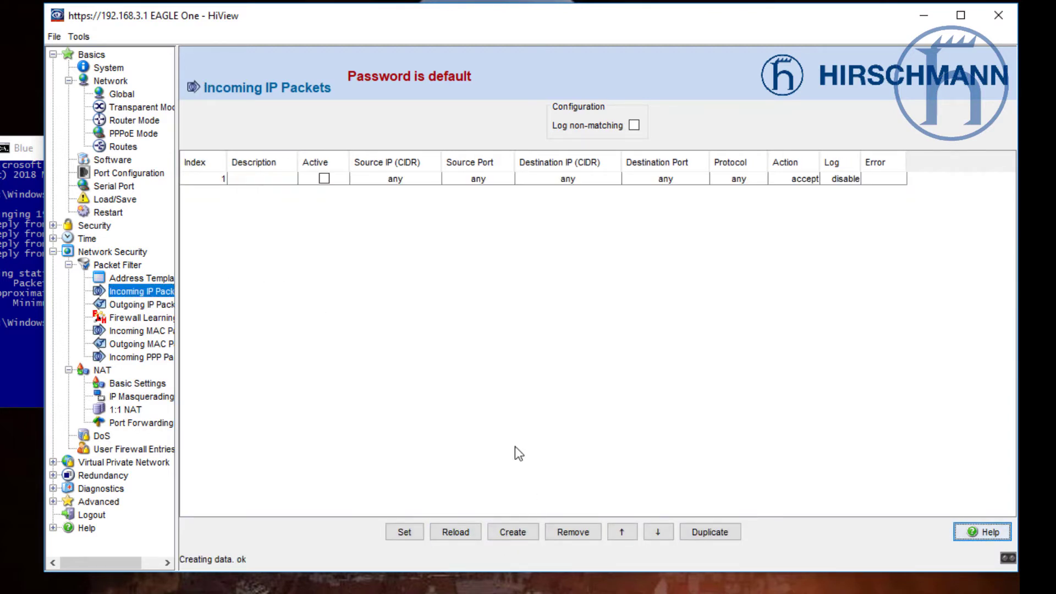
left_click(324, 179)
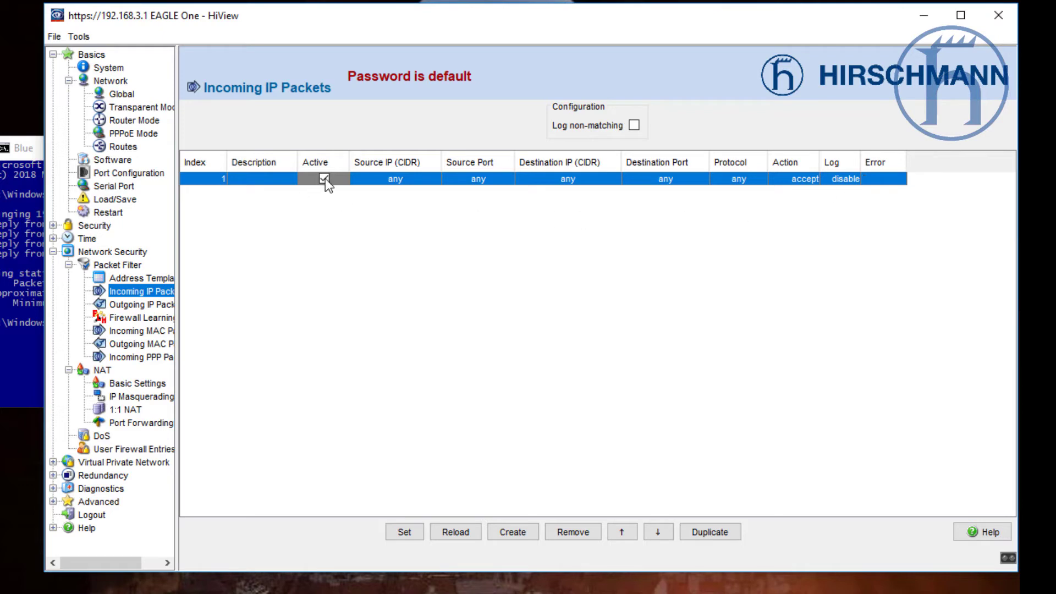
left_click(404, 532)
left_click(446, 534)
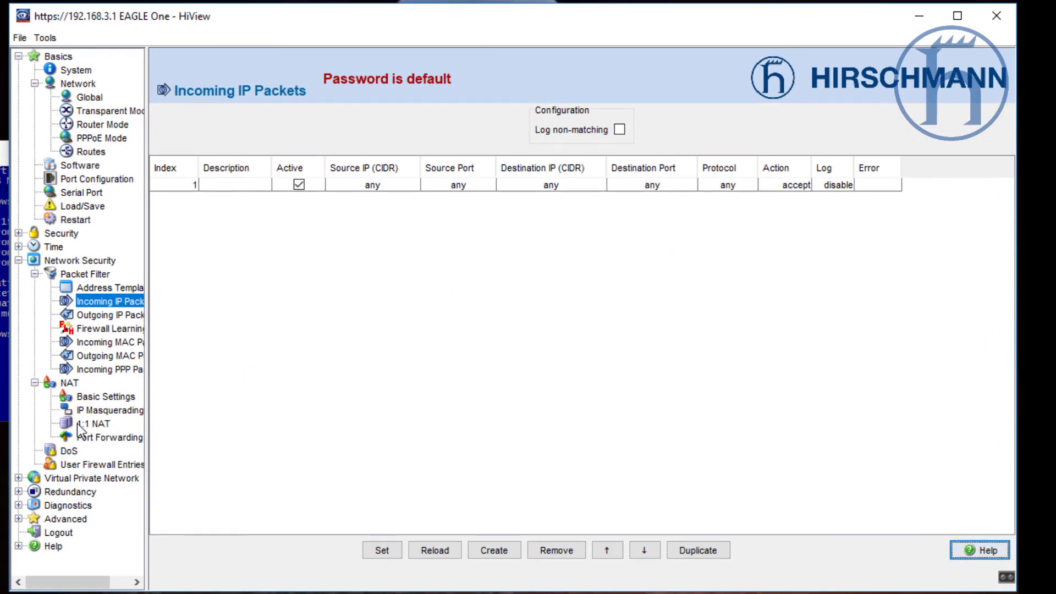
left_click(267, 344)
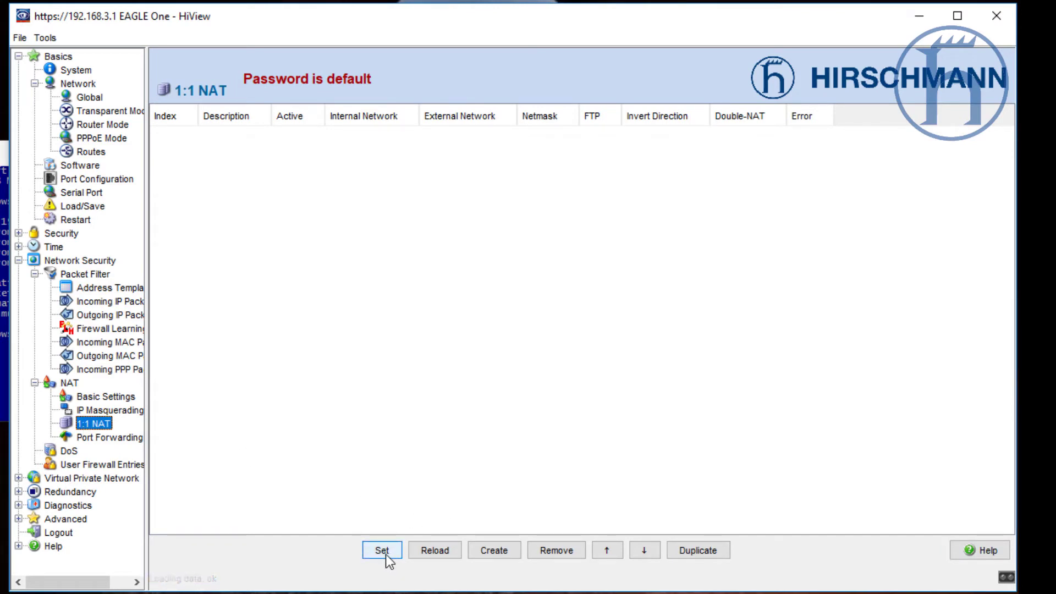
Create a 1:1 NAT entry with internal network 192.168.3.2.
left_click(491, 550)
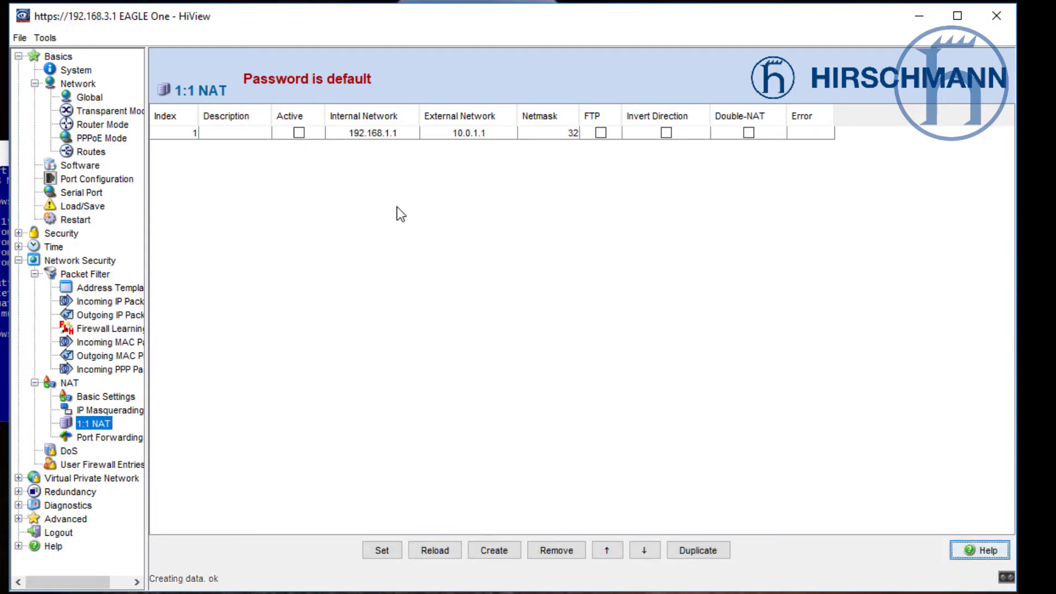
double_click(394, 134)
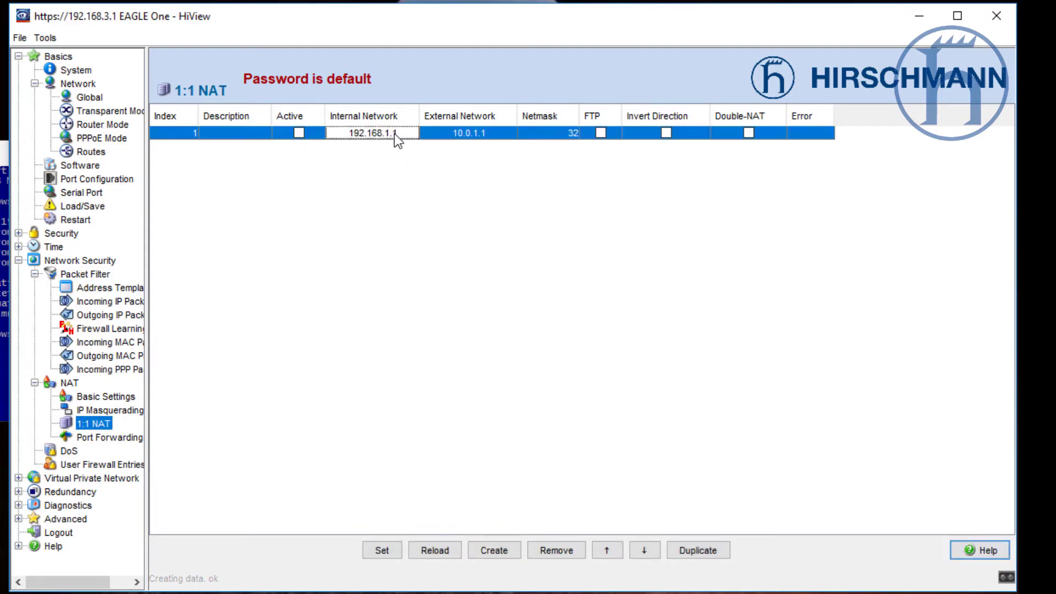
left_click_drag(389, 134, 369, 128)
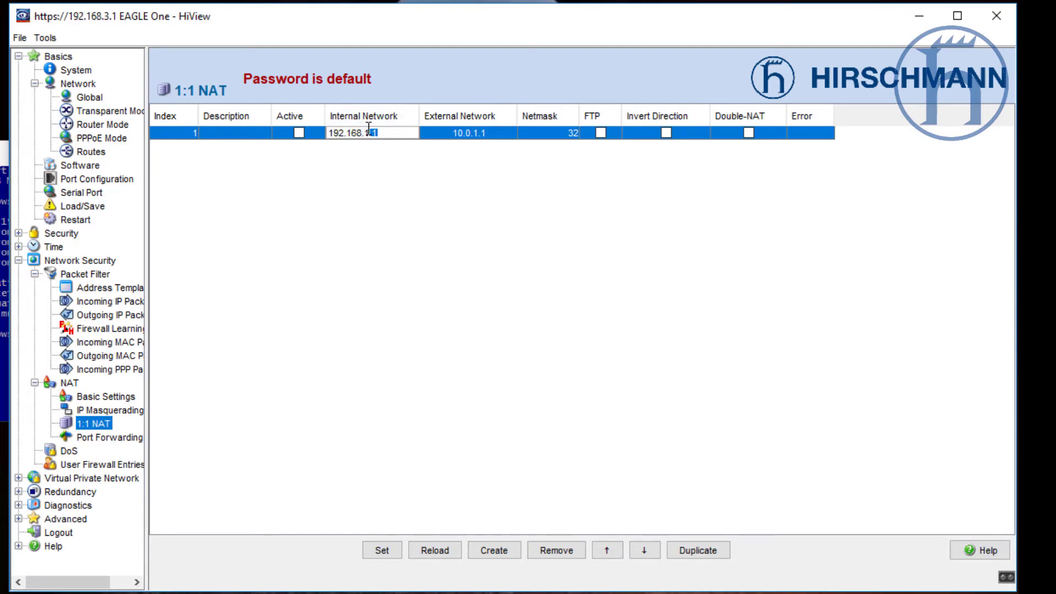
key("BackSpace")
key("BackSpace")
type("3.2")
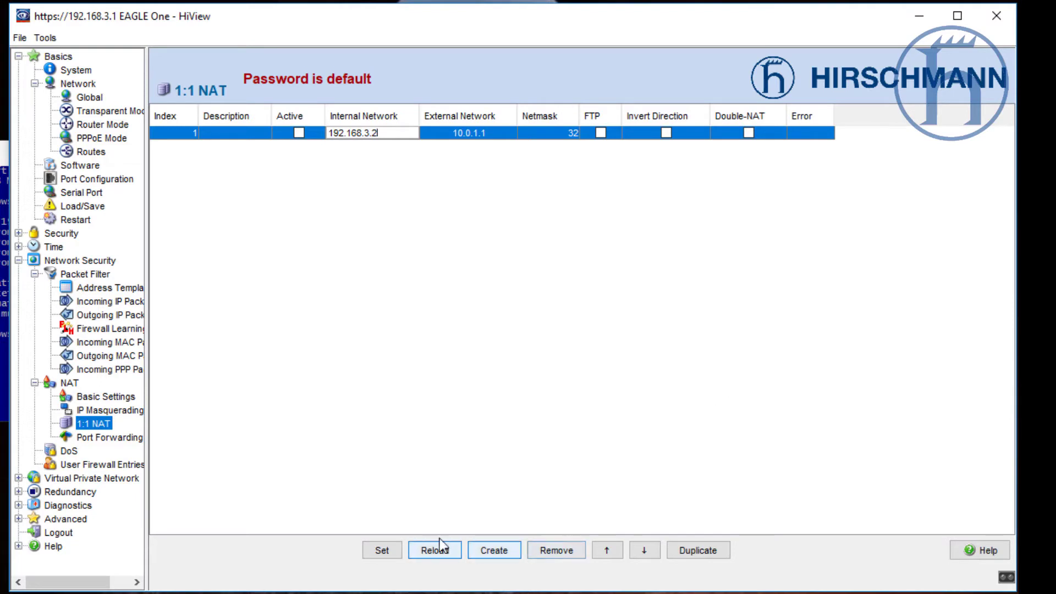
left_click(382, 550)
Set the entry's external network to 172.16.10.122, make it Active and write it.
double_click(483, 133)
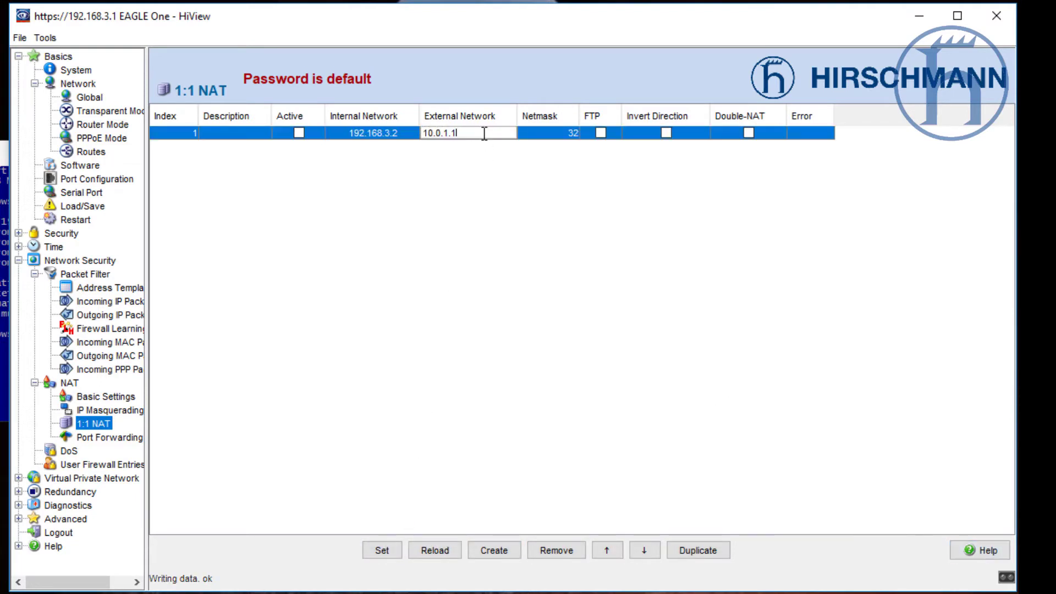
key("BackSpace")
key("BackSpace")
key("BackSpace")
key("BackSpace")
key("BackSpace")
type("172.16.10.122")
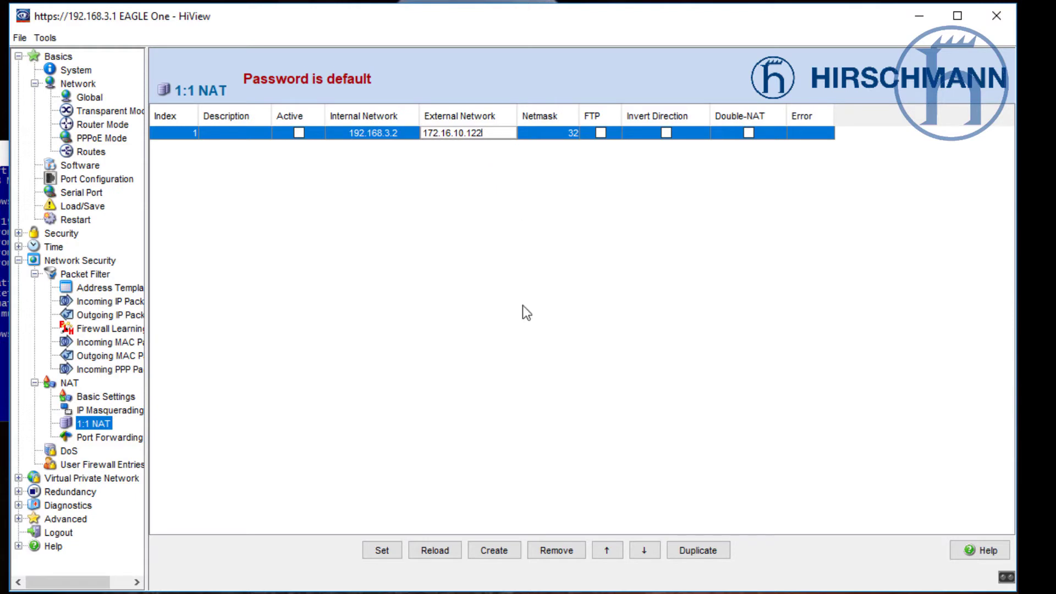
left_click(385, 548)
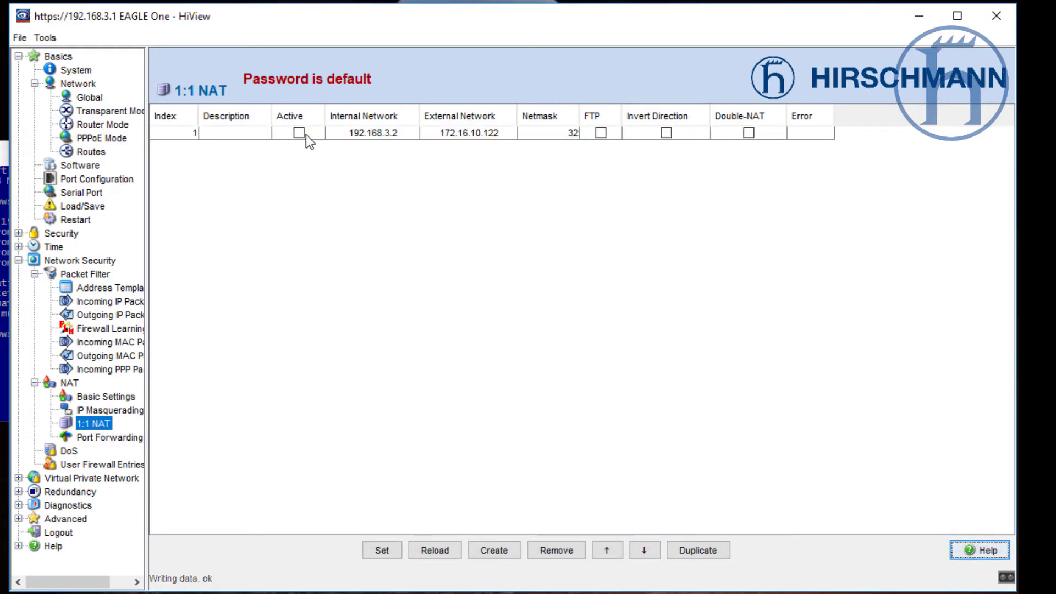
left_click(299, 133)
left_click(383, 550)
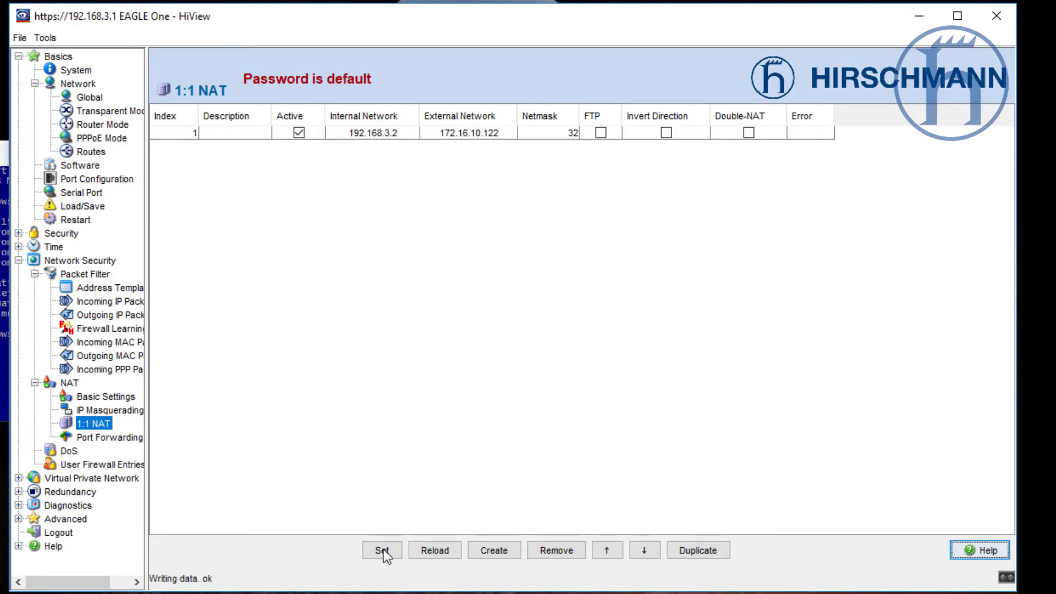
left_click(238, 133)
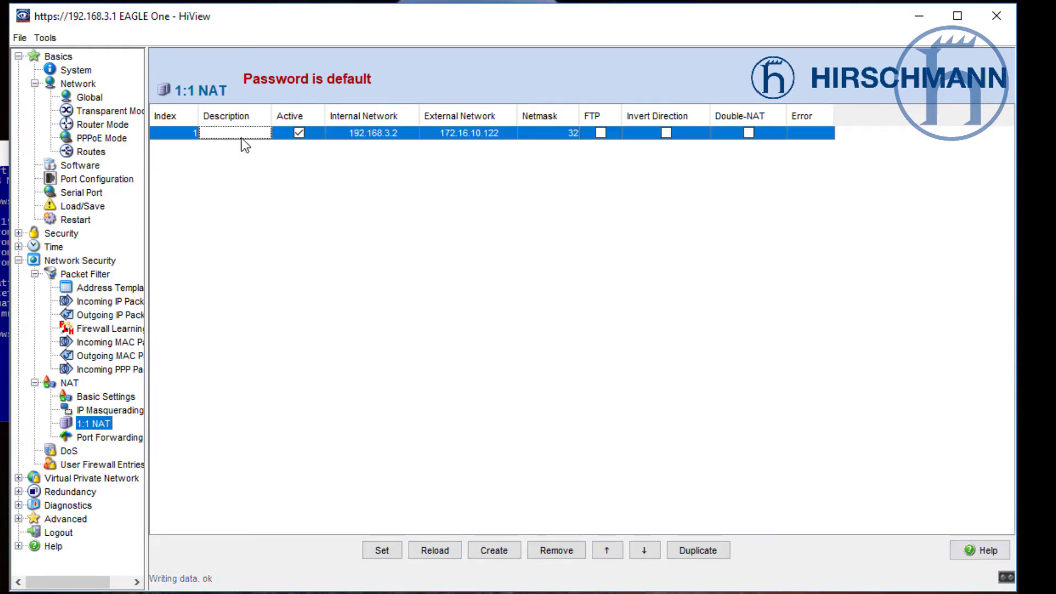
Duplicate the first entry as row 2, mapping 192.168.3.4 to 172.16.10.124, Active, and set it.
left_click(711, 551)
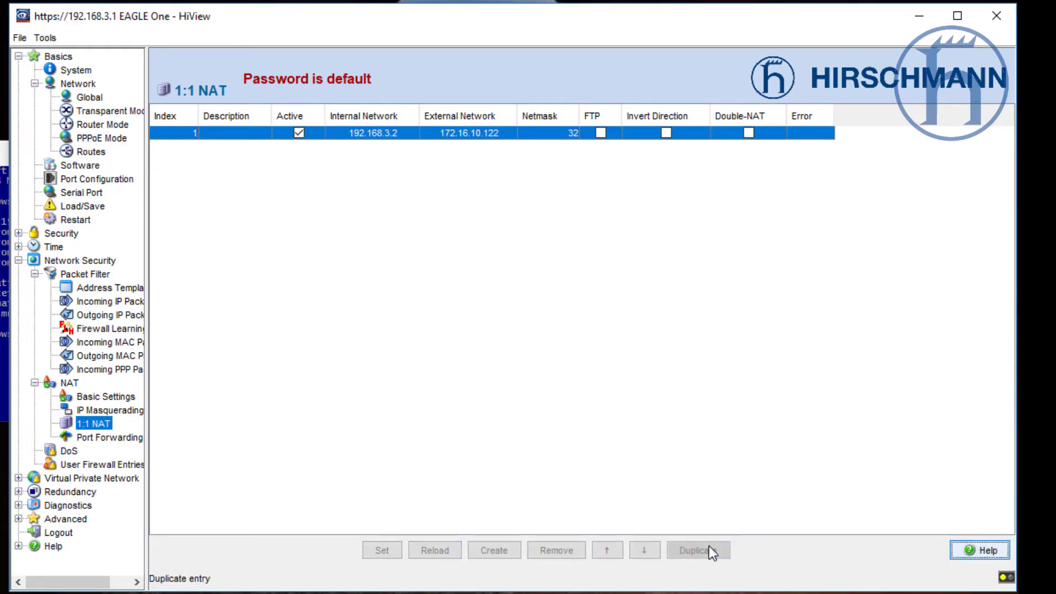
double_click(402, 147)
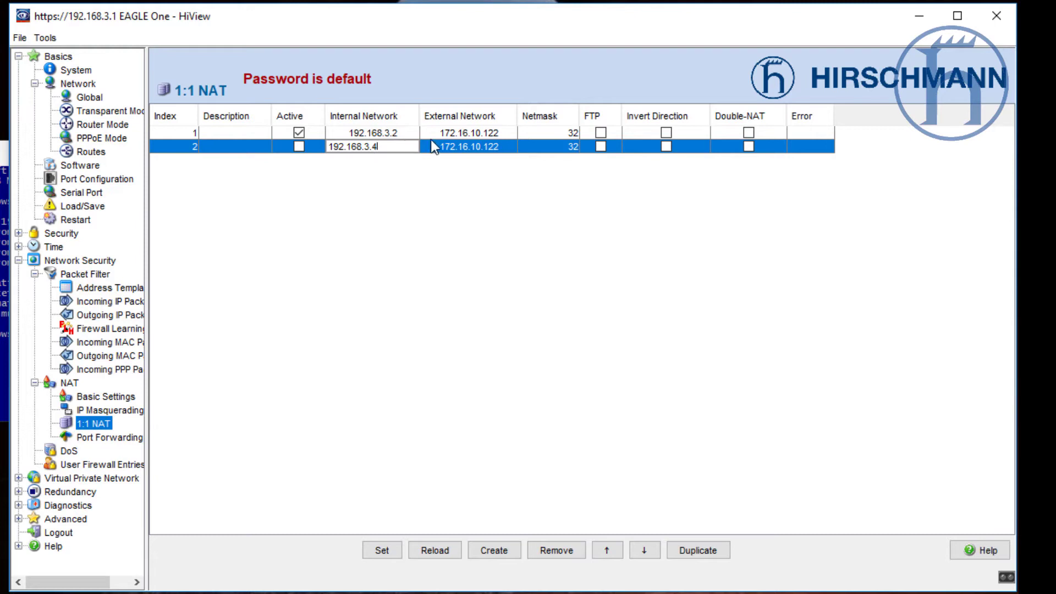
left_click(380, 548)
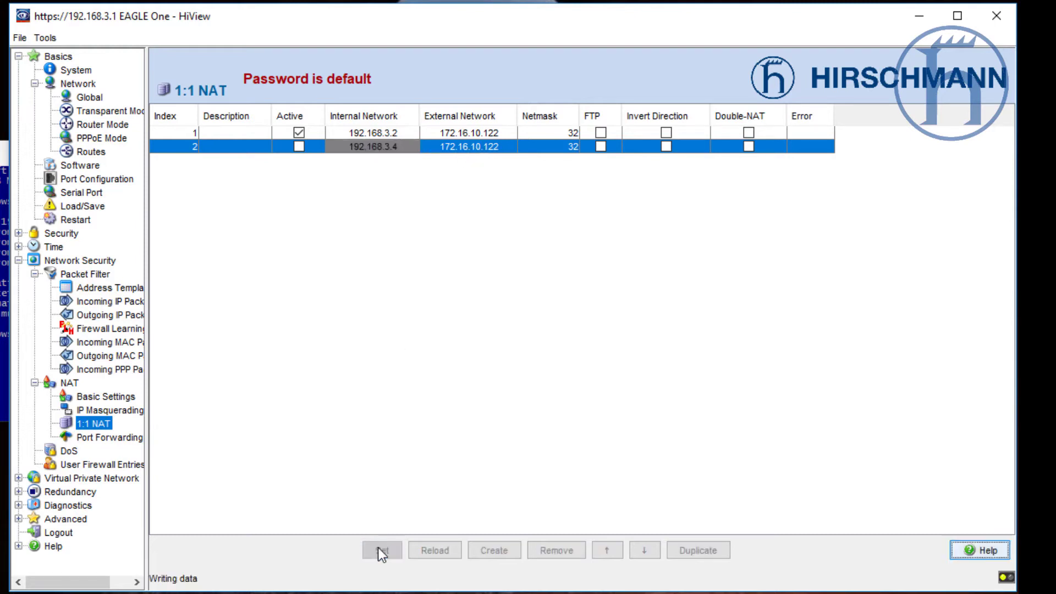
double_click(504, 147)
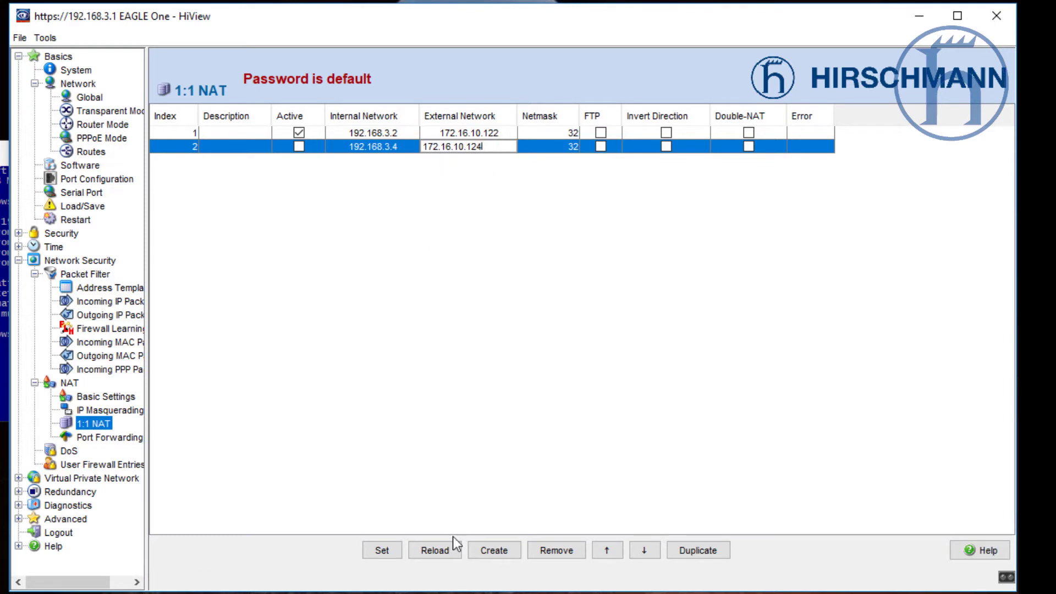
left_click(382, 551)
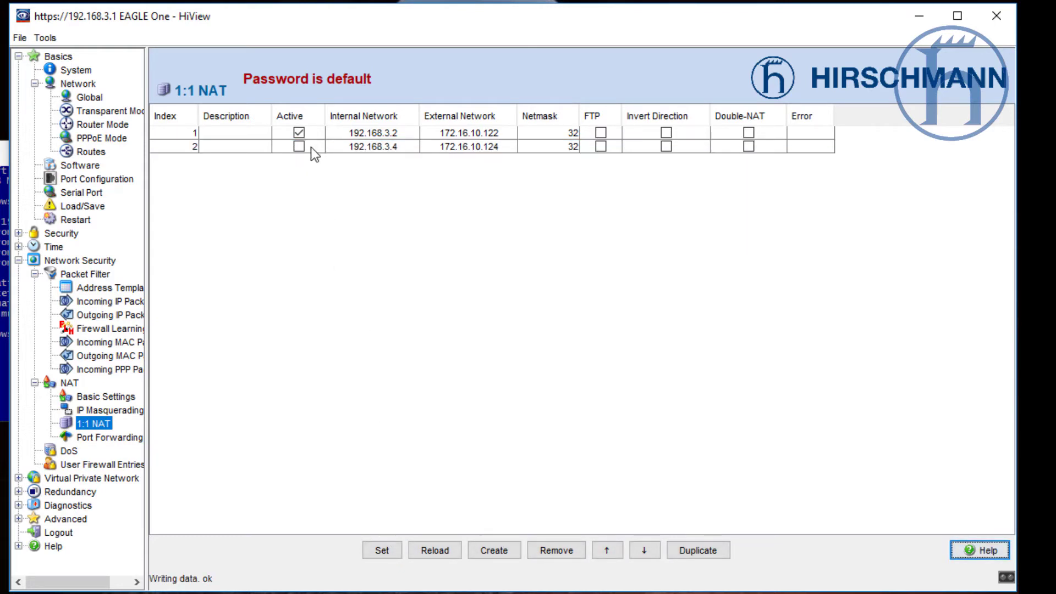
left_click(299, 146)
left_click(383, 551)
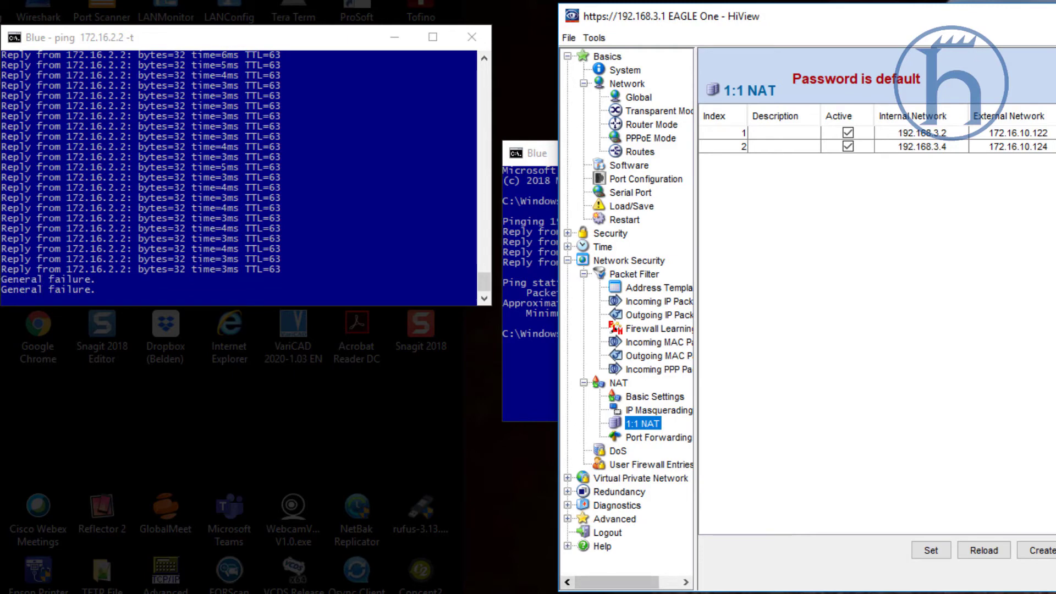
Run a desktop shortcut as administrator to bring up the Machine Cell No. 12 network diagram.
right_click(87, 572)
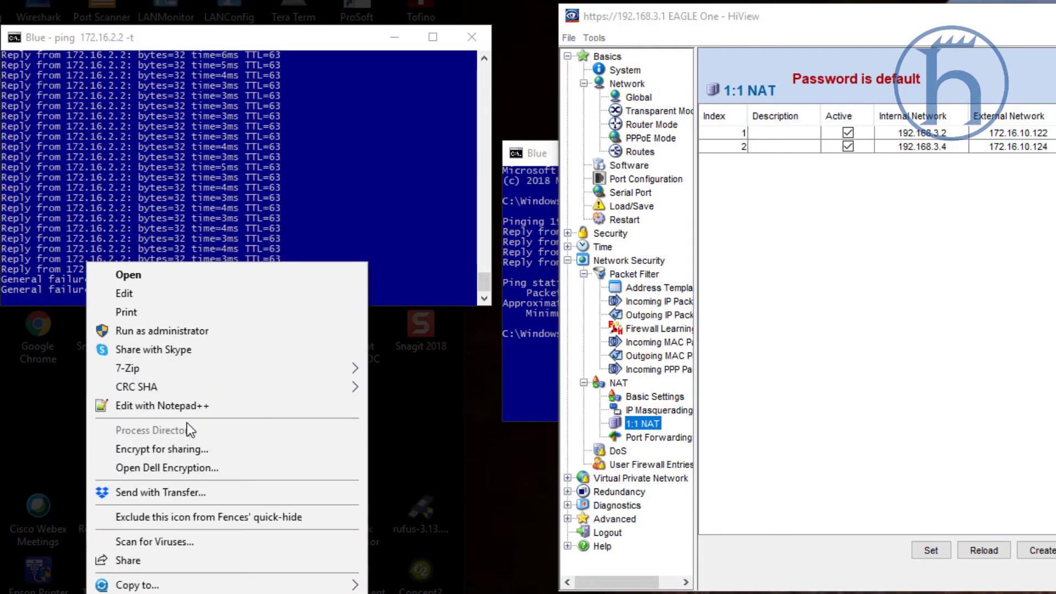
left_click(189, 335)
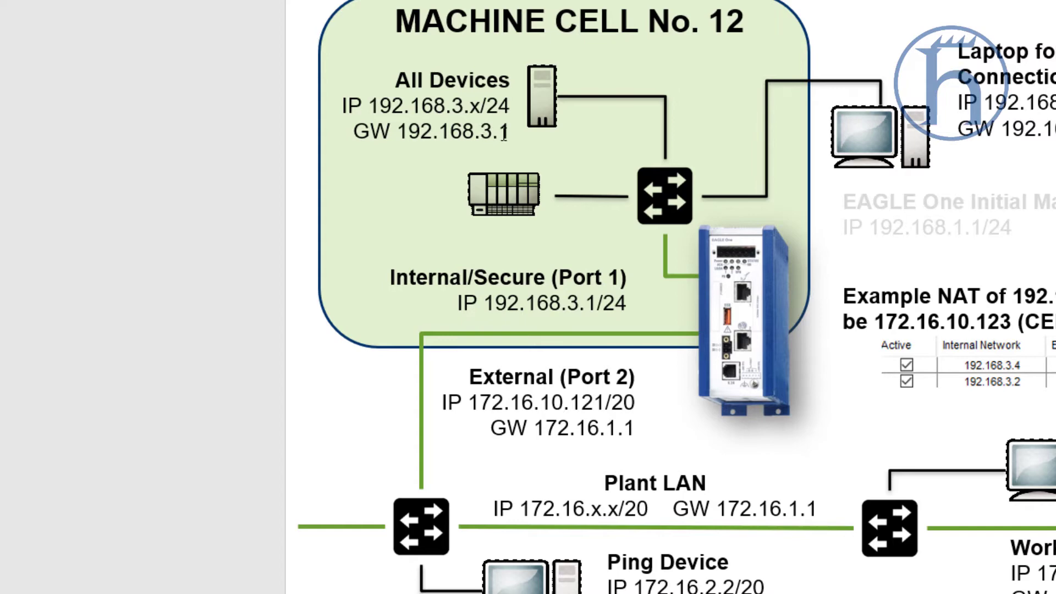
Stop the running ping and ping the external NAT address 172.16.10.122.
key("alt+Tab")
key("alt+Tab")
key("ctrl+c")
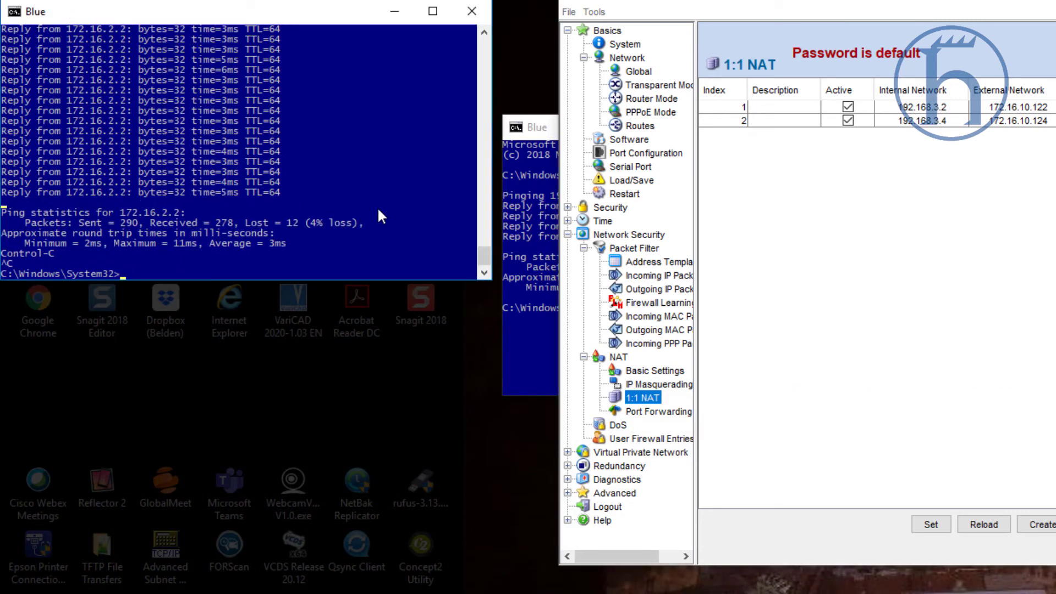
type("ping 172.16.10.122")
key("Return")
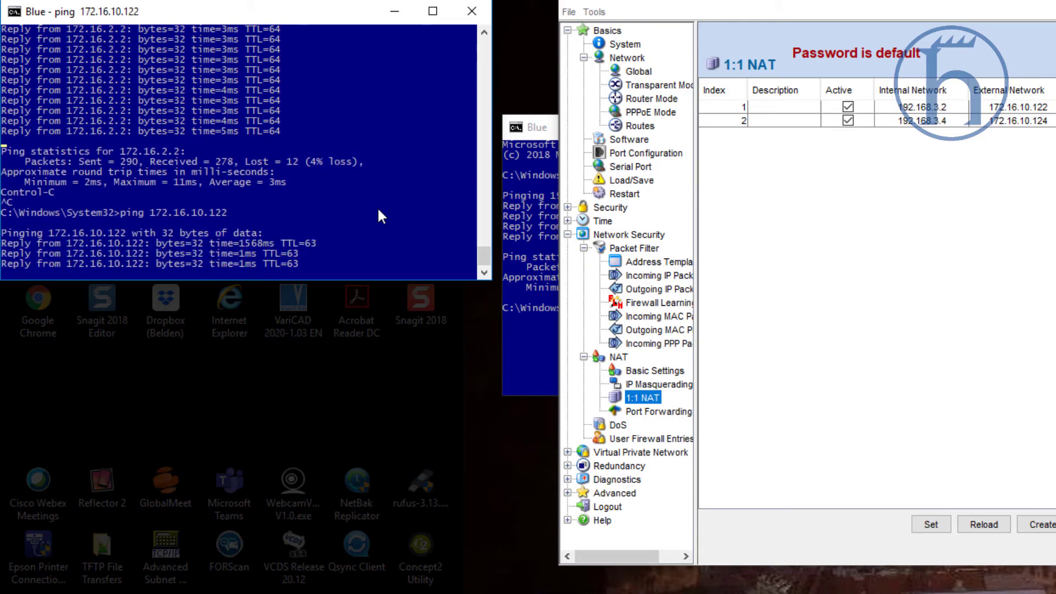
Ping 172.16.10.124, which replies, and 172.16.10.123, which is unreachable.
key("Up")
key("BackSpace")
type("4")
key("Return")
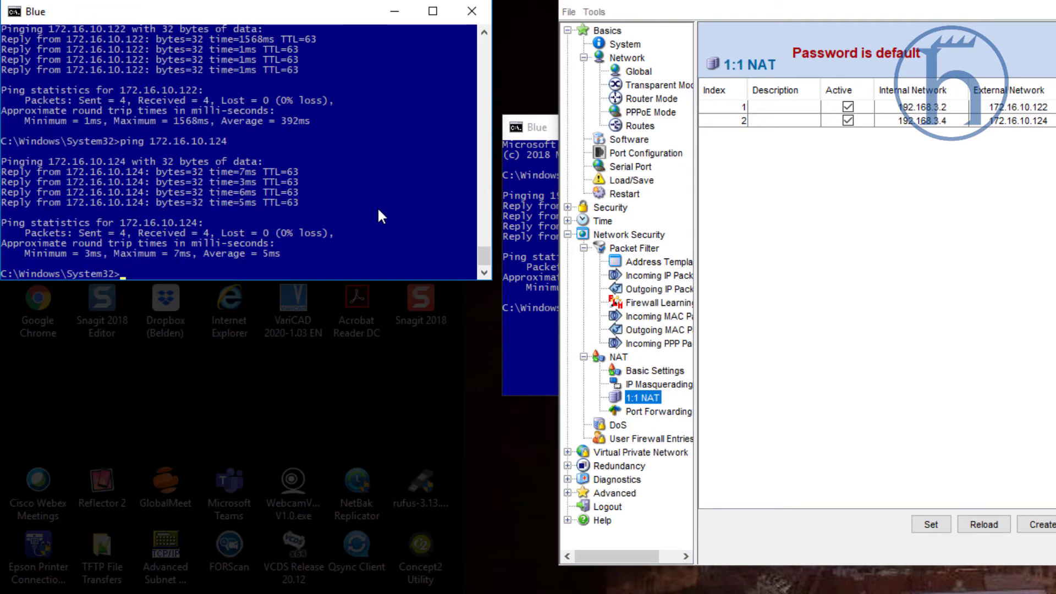
key("Up")
key("BackSpace")
type("3")
key("Return")
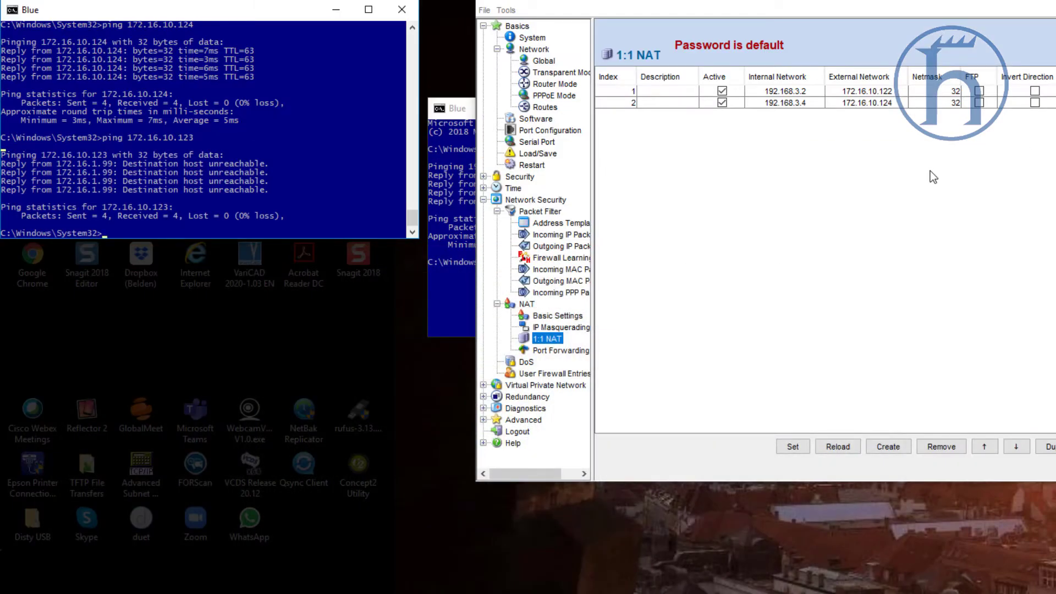
Try removing incoming packet rule 1, dismiss the data-not-accepted error, and return to the login screen.
left_click(550, 234)
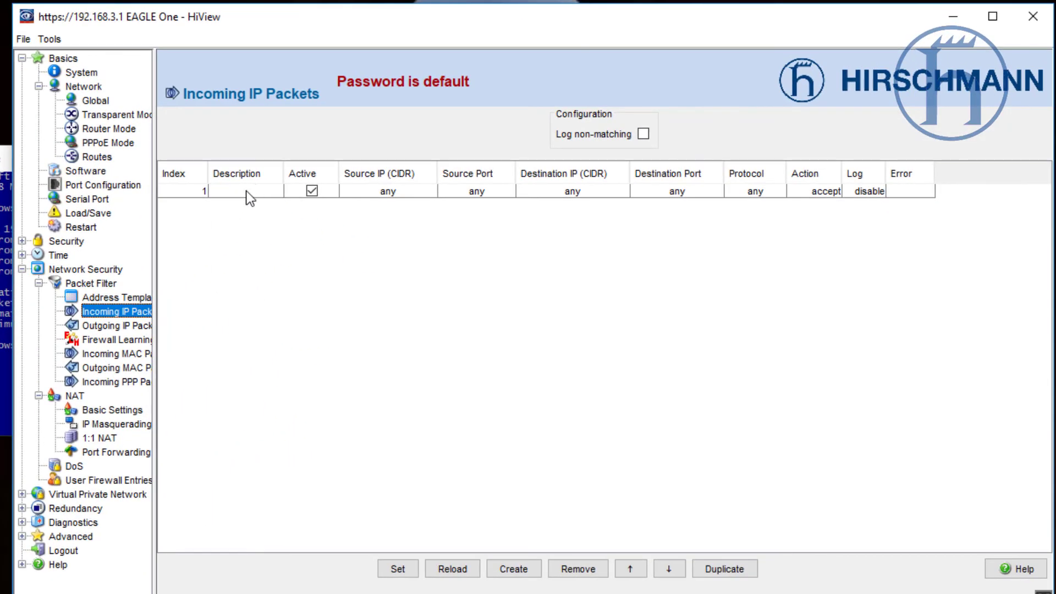
left_click(246, 191)
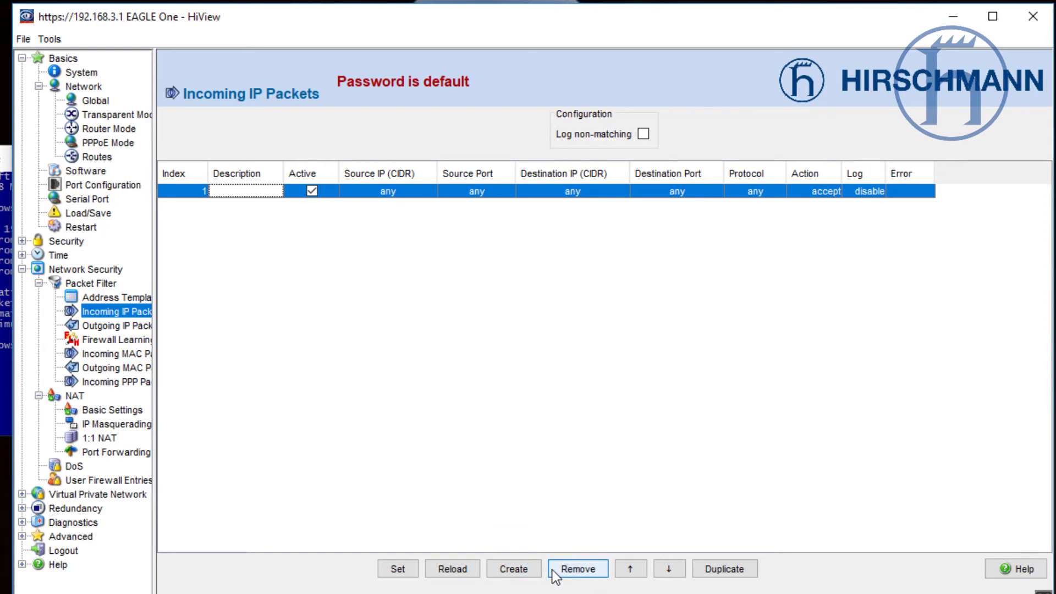
left_click(572, 570)
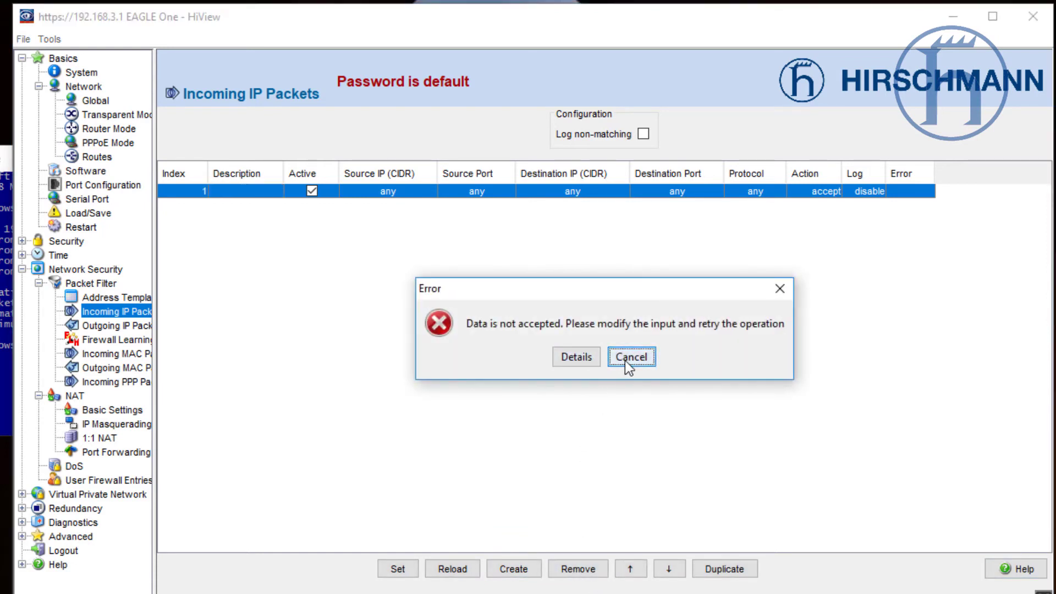
left_click(626, 360)
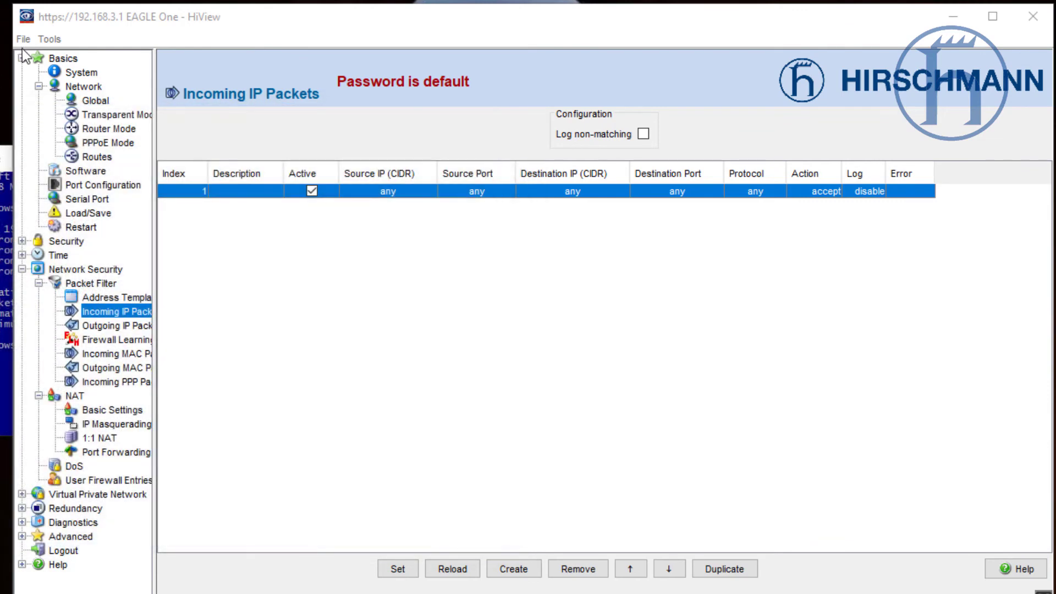
left_click(23, 39)
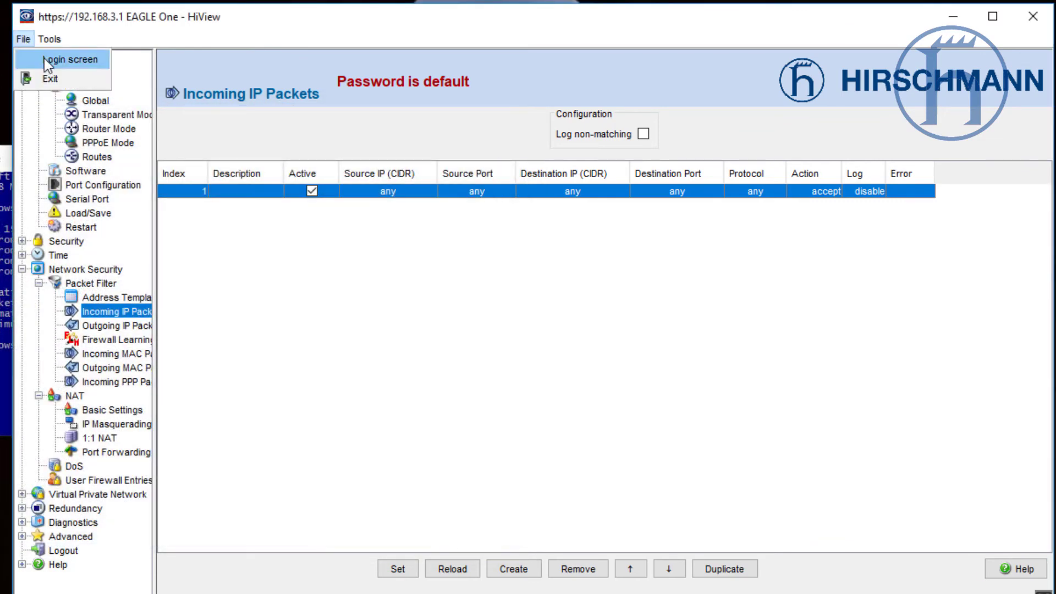
left_click(44, 57)
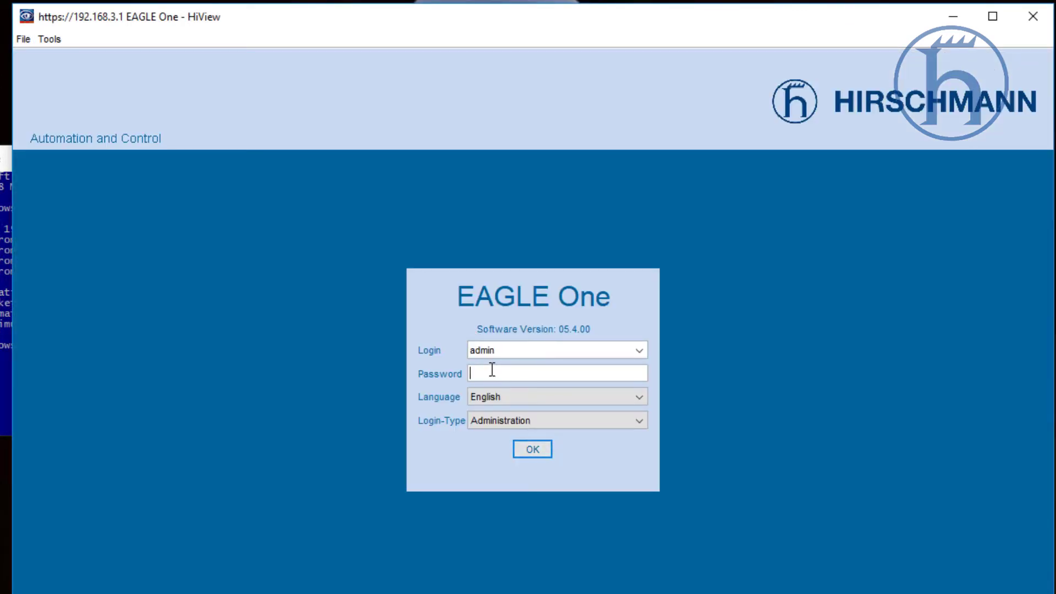
Log in with the router password and remove rule 1 from Packet Filter > Incoming IP Packets.
key("Return")
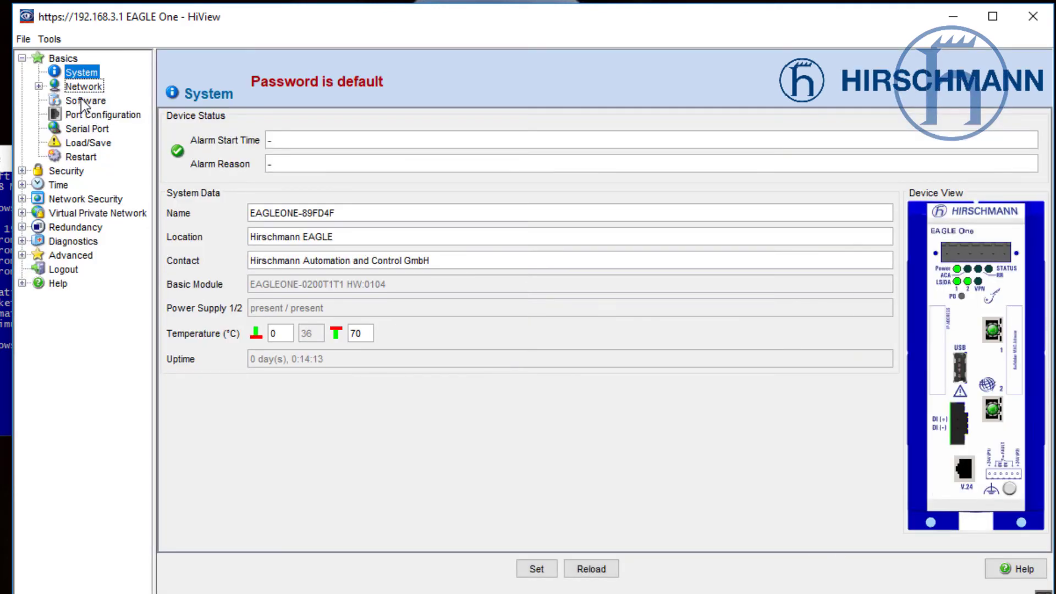
left_click(22, 199)
left_click(39, 213)
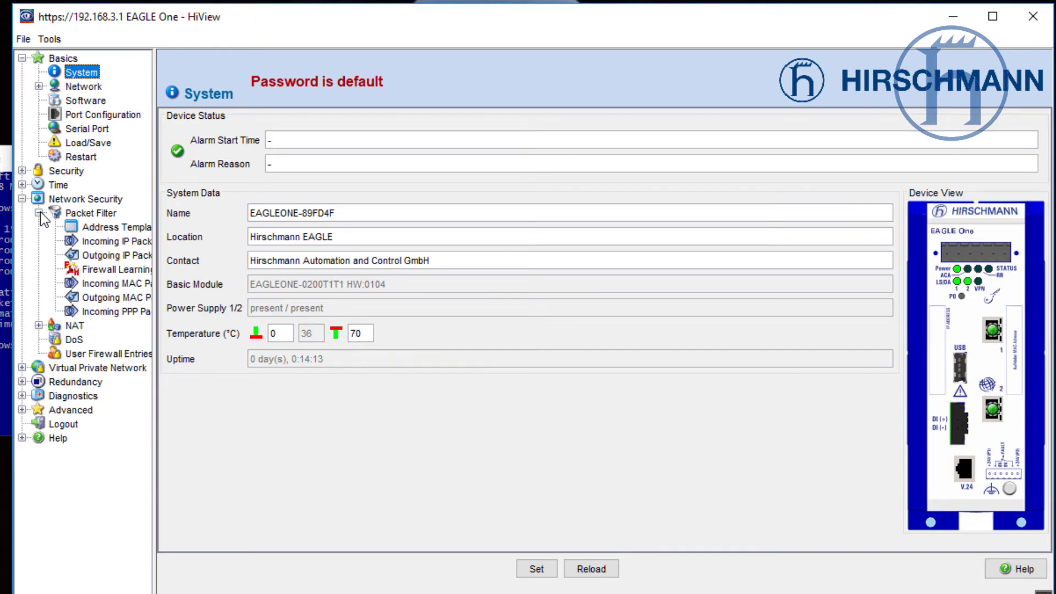
left_click(92, 241)
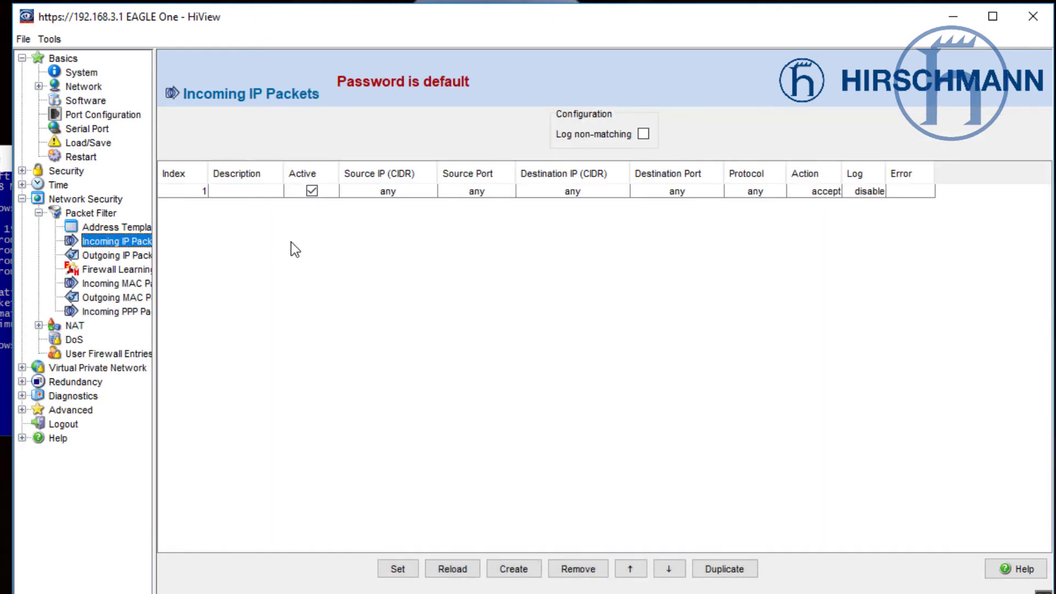
left_click(231, 190)
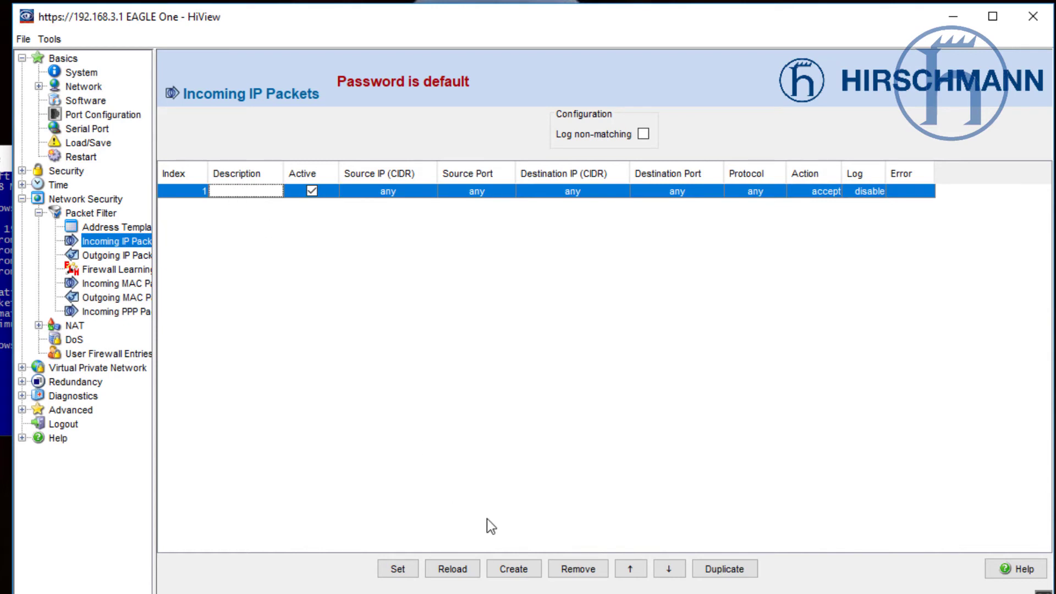
left_click(578, 572)
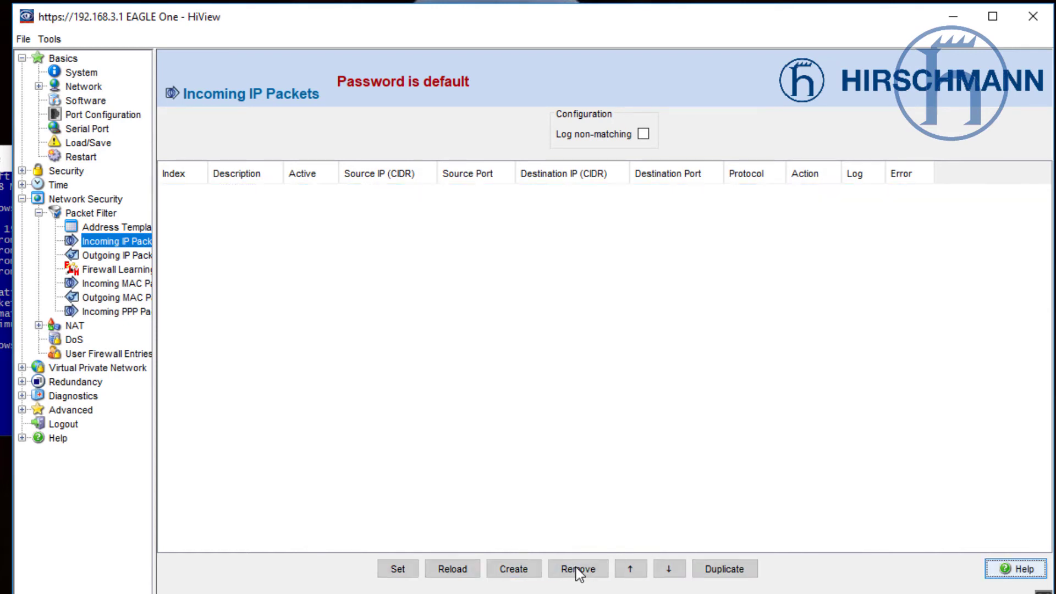
Create a new incoming packet rule with source IP 172.16.1.99.
left_click(514, 569)
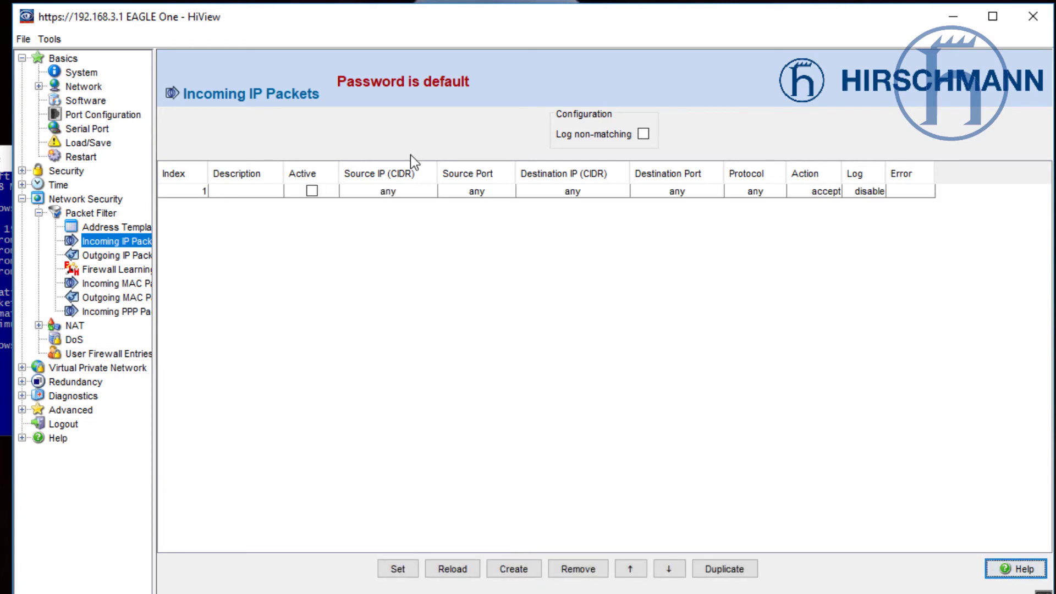
left_click(416, 191)
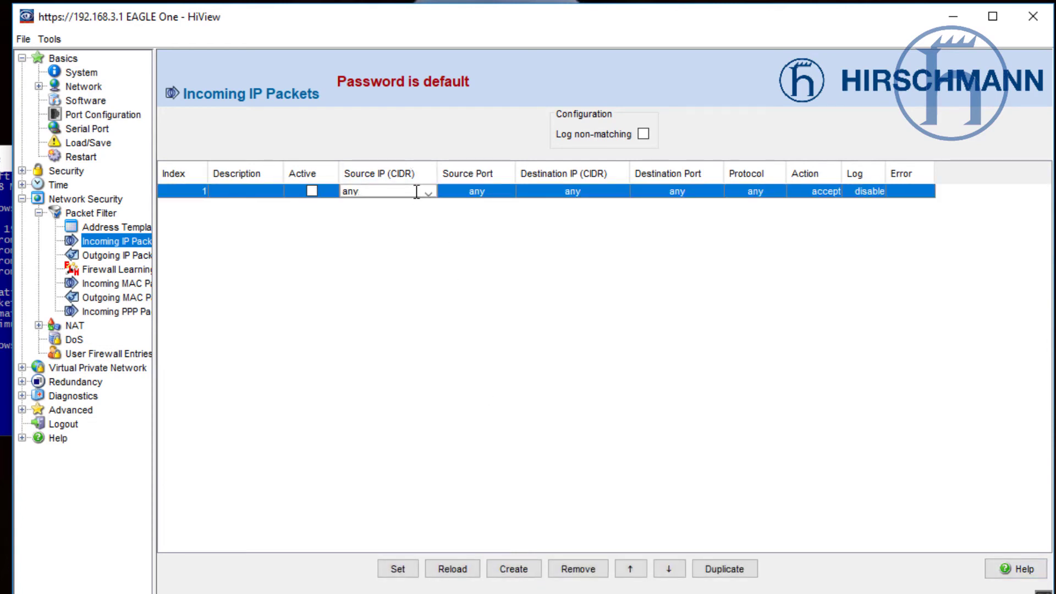
key("BackSpace")
key("BackSpace")
key("BackSpace")
type("172.16.1.99")
left_click(400, 569)
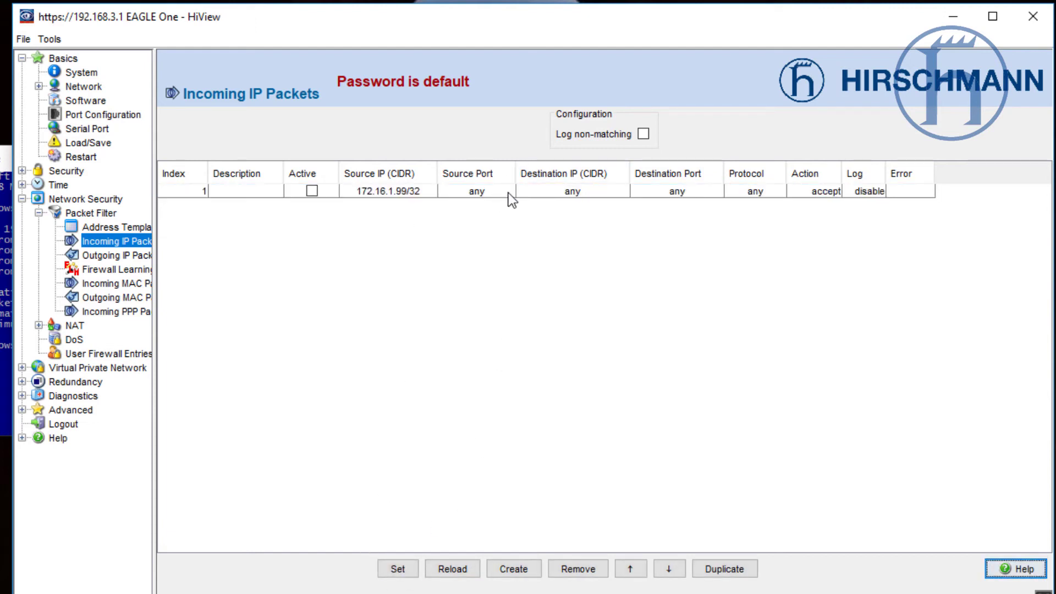
Enter 192.168.3.2 as the new rule's destination IP.
left_click(580, 197)
key("BackSpace")
key("BackSpace")
key("BackSpace")
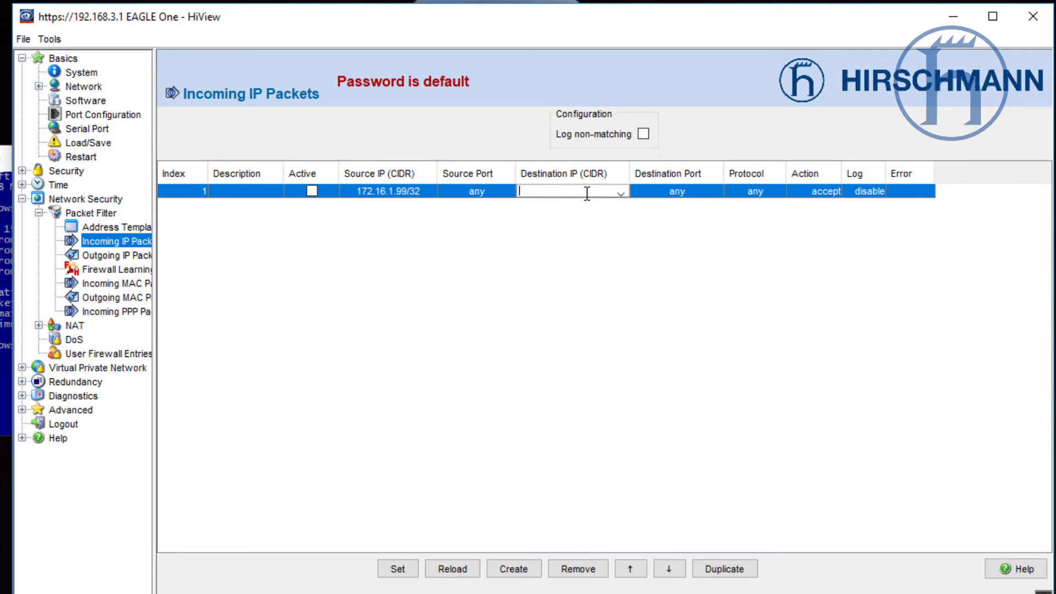
type("192.168.3.2")
Apply destination 192.168.3.2/32 and activate rule 1.
left_click(402, 567)
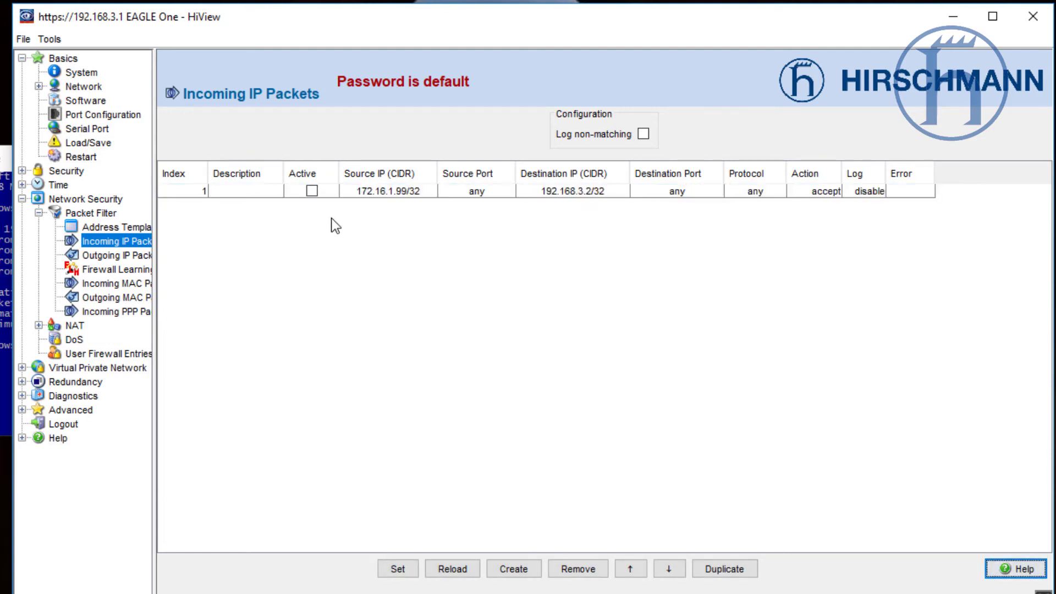
left_click(312, 191)
left_click(396, 568)
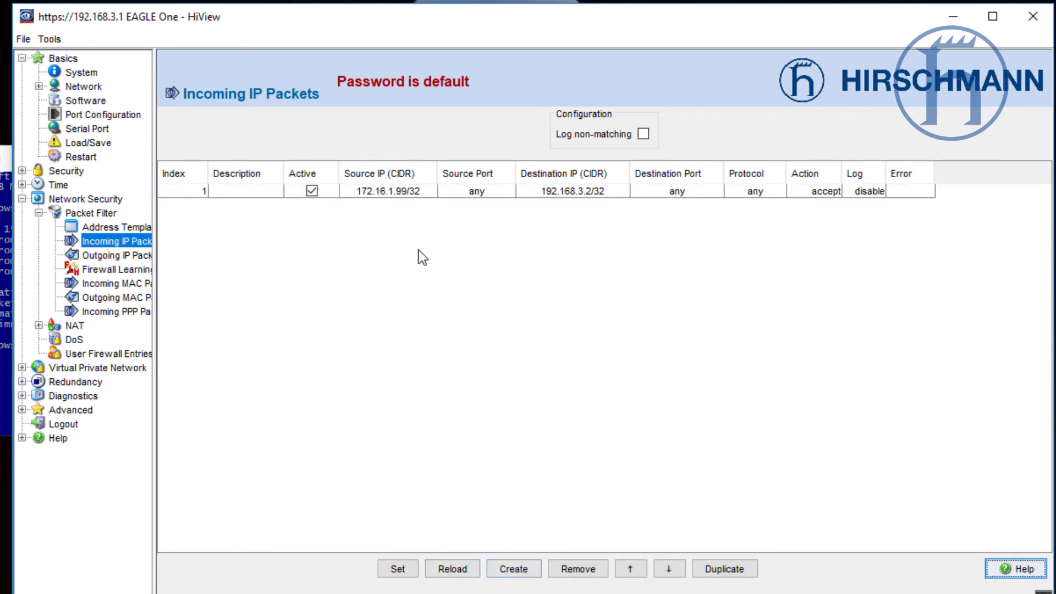
Duplicate rule 1 as rule 2 with destination 192.168.3.4/32 and activate it.
left_click(242, 191)
left_click(730, 569)
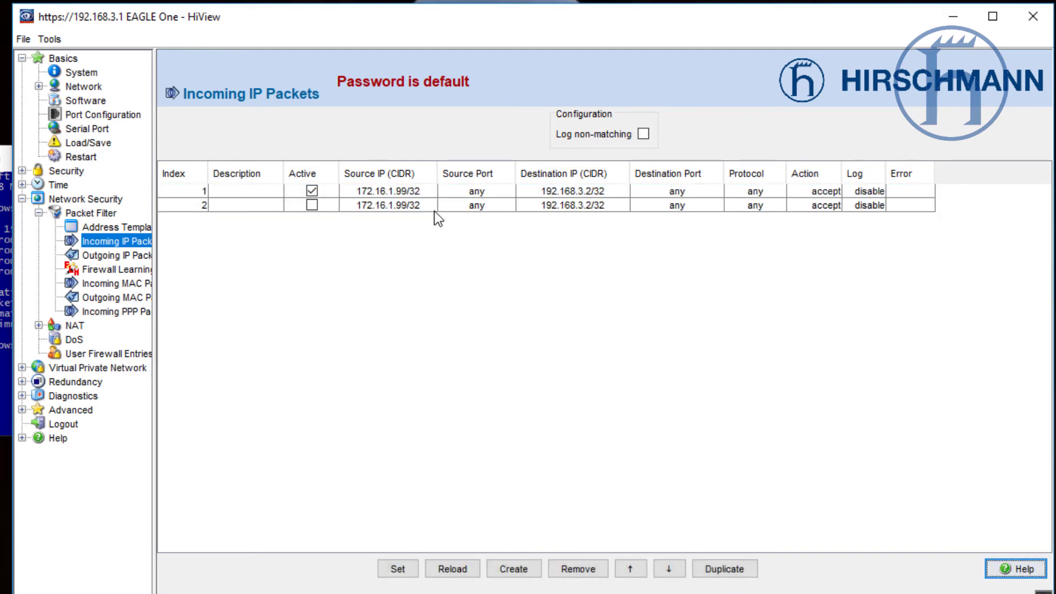
left_click(596, 206)
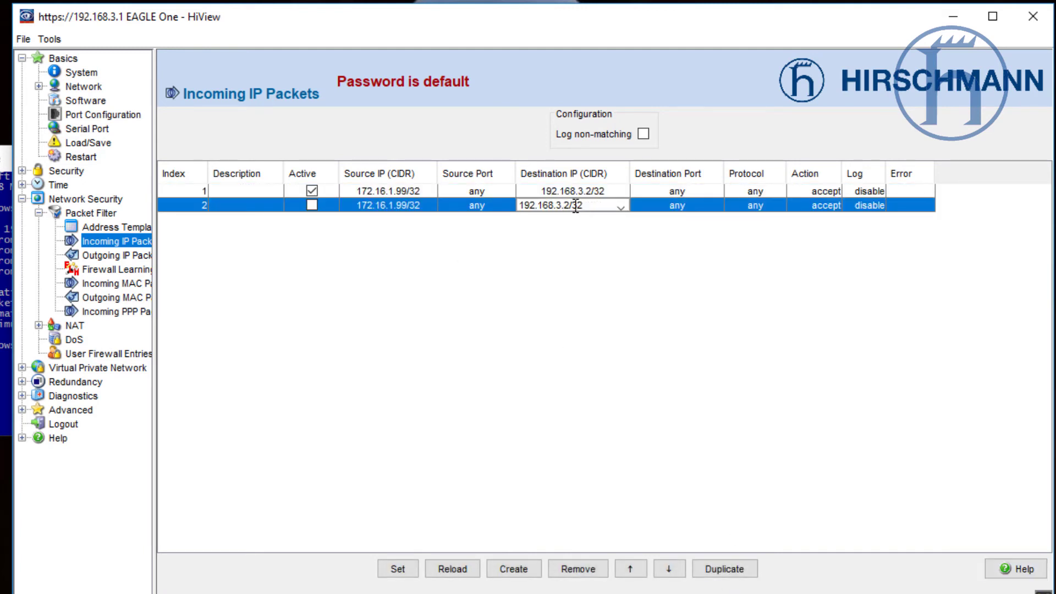
key("BackSpace")
type("4")
left_click(406, 567)
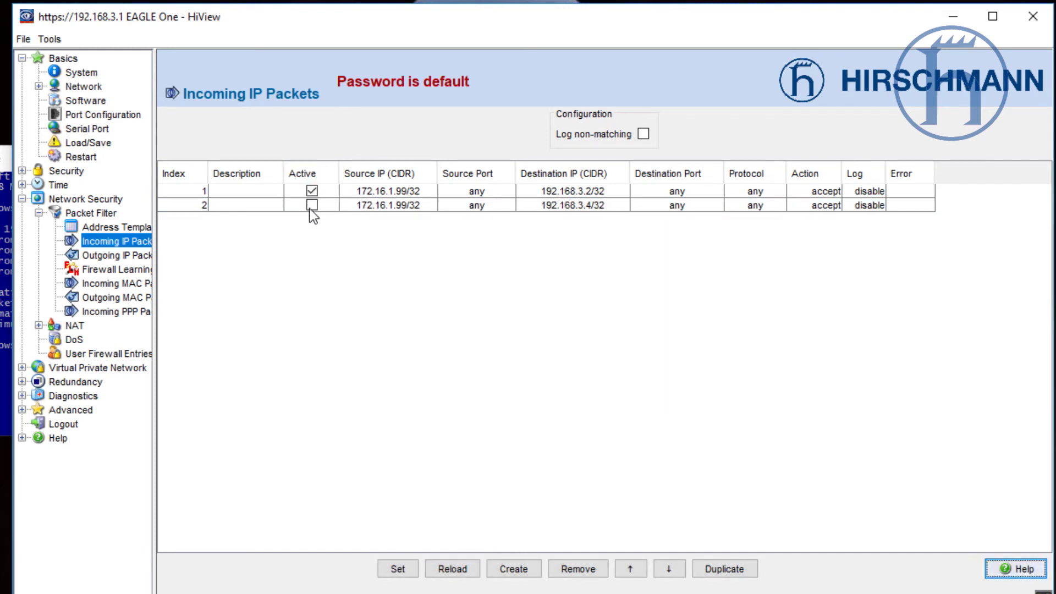
left_click(311, 204)
left_click(405, 569)
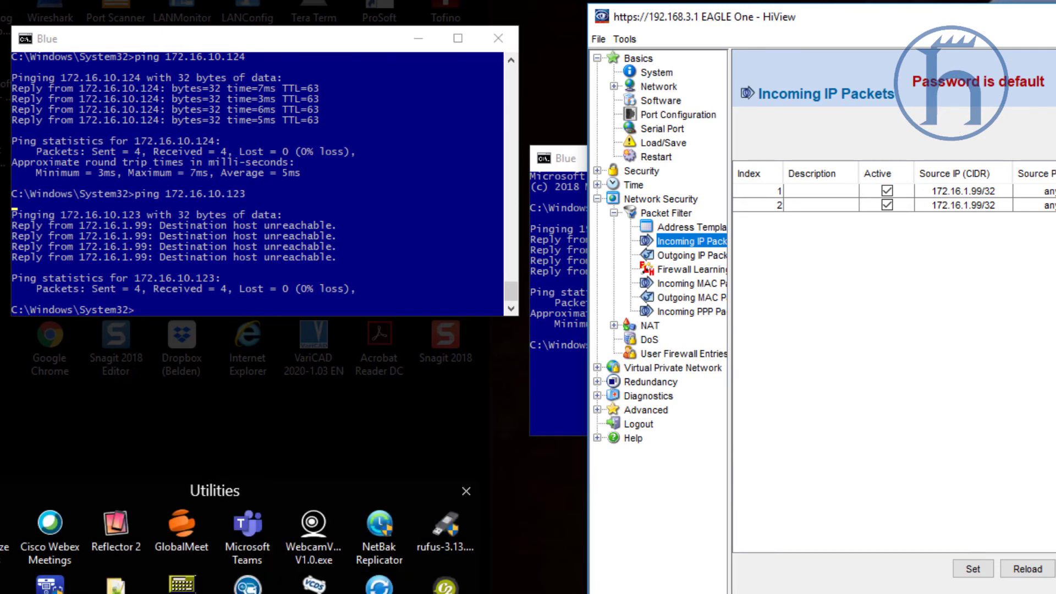
Run a desktop shortcut as administrator and bring the Blue command window forward.
right_click(181, 338)
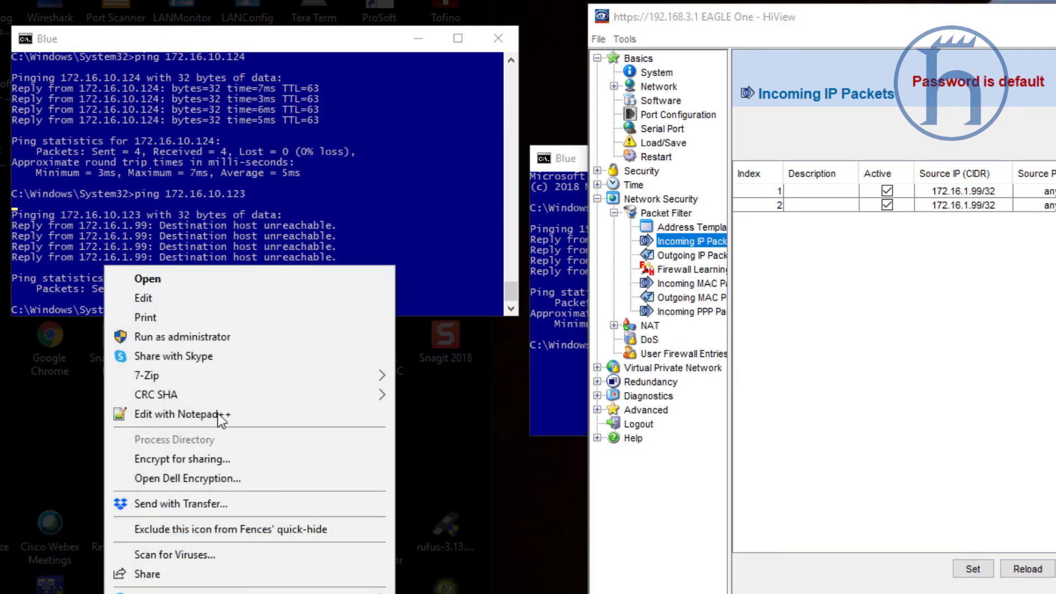
left_click(200, 335)
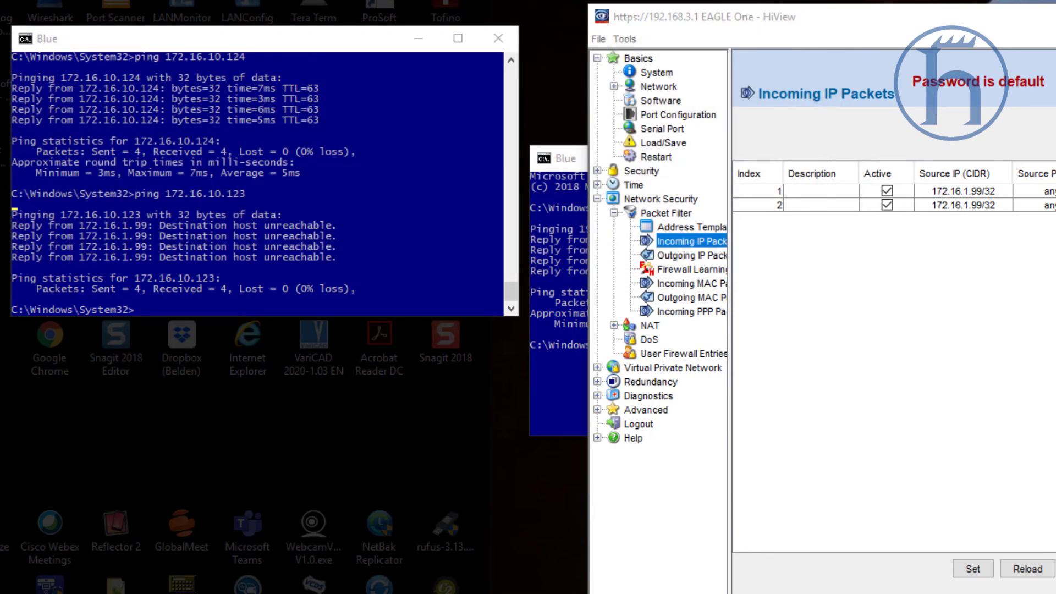
left_click(347, 164)
Ping 172.16.10.122 and 172.16.10.124, both replying with no loss.
key("Up")
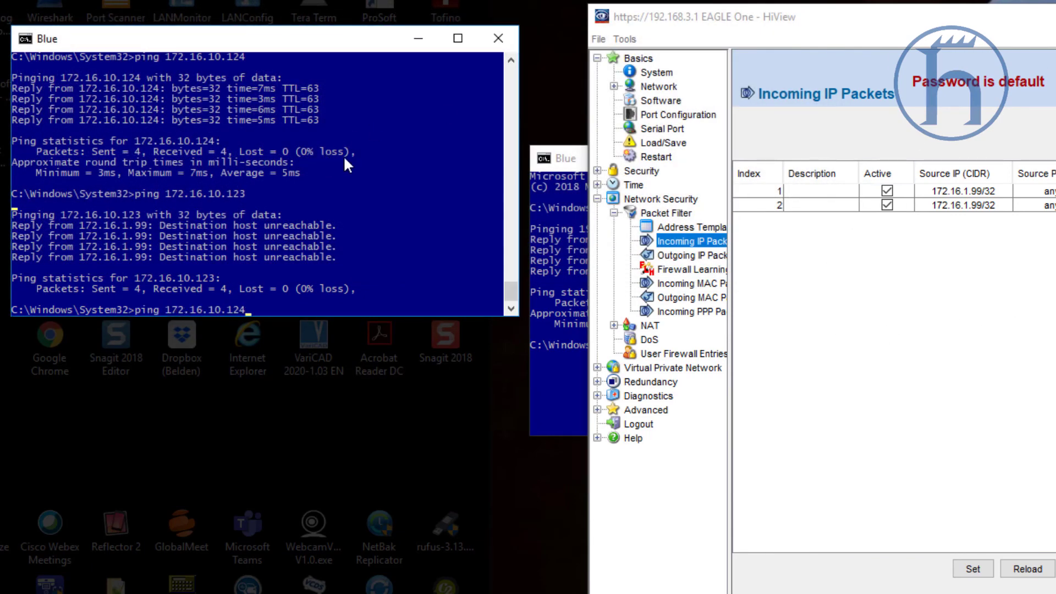
key("BackSpace")
type("2")
key("Return")
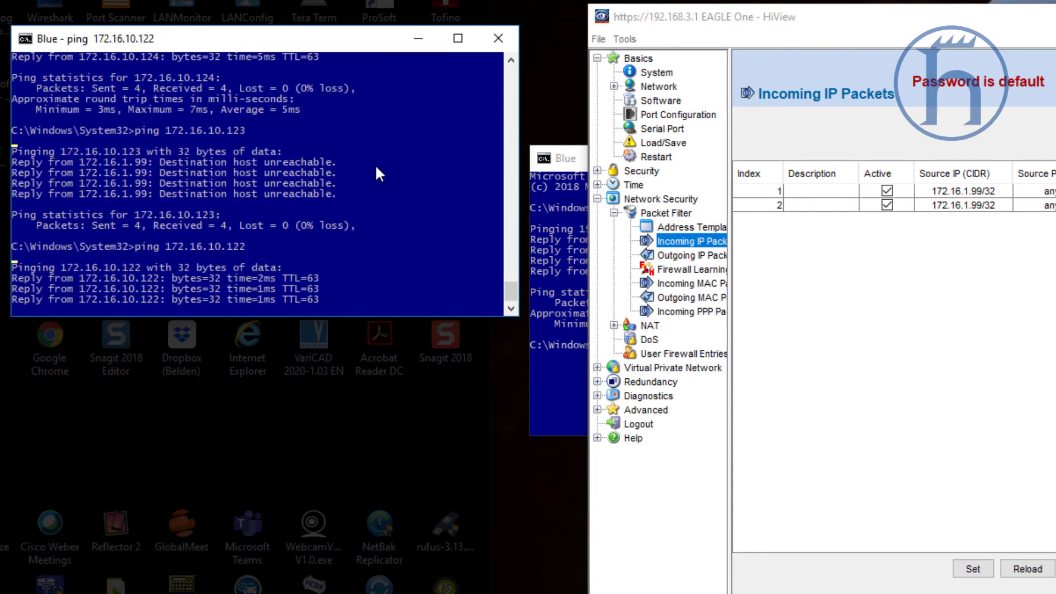
key("Up")
key("Up")
key("Up")
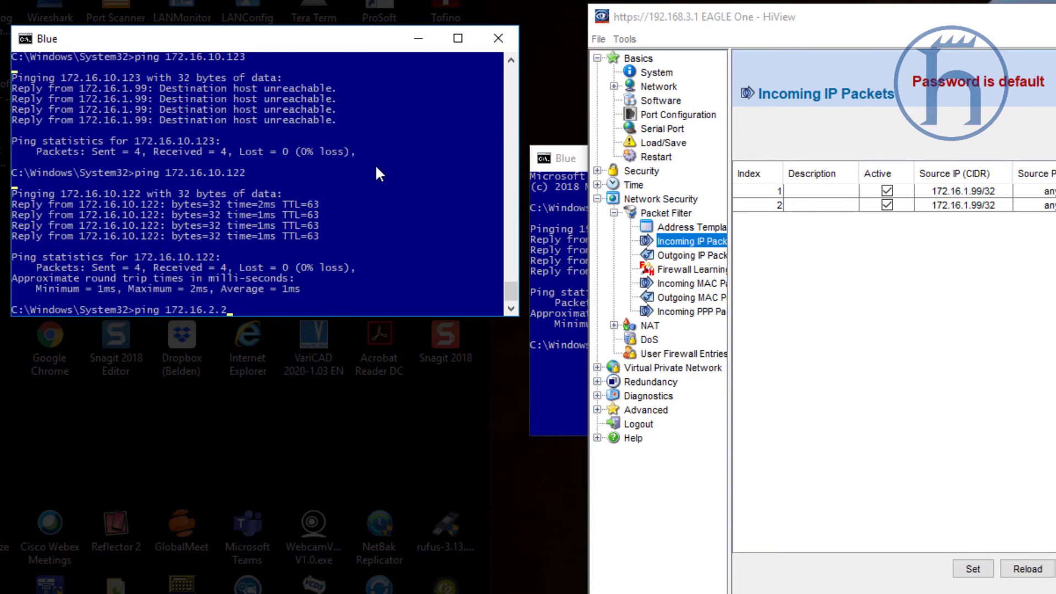
key("Return")
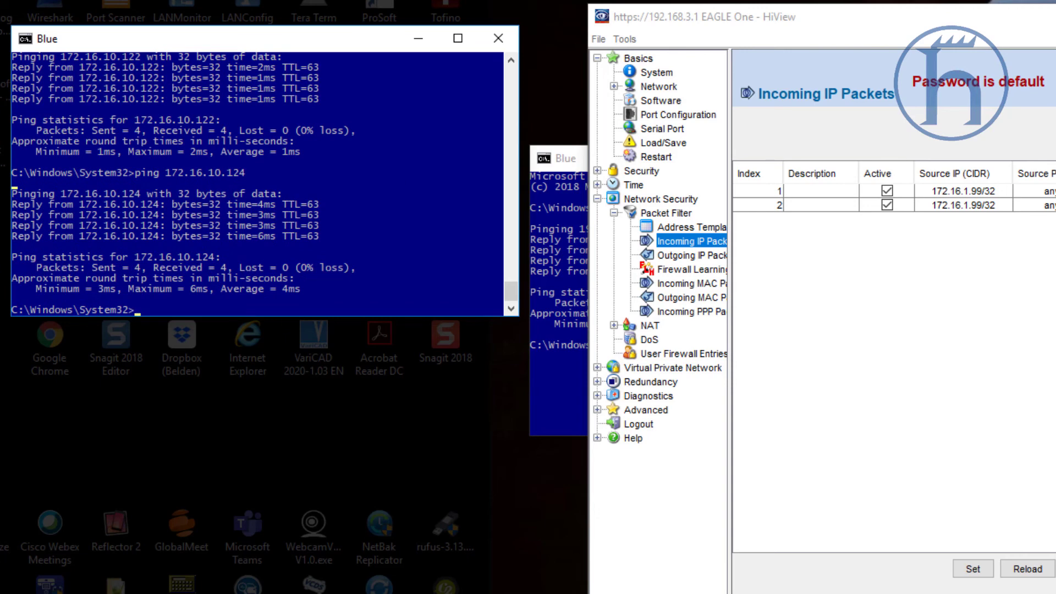
Set the last octet of Dell LAN's IPv4 address to 98 and confirm the properties.
right_click(913, 319)
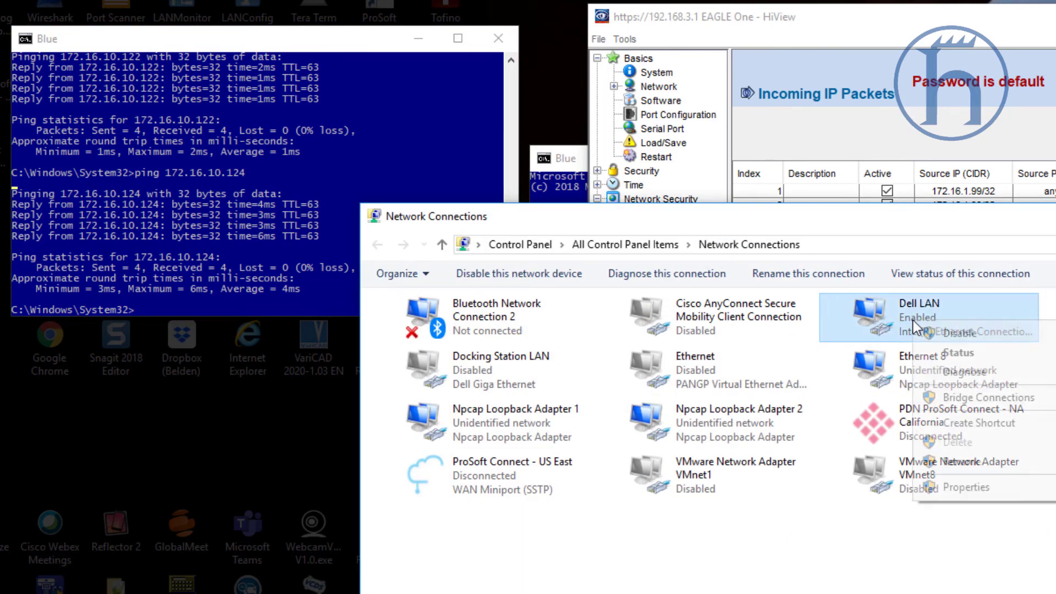
left_click(968, 489)
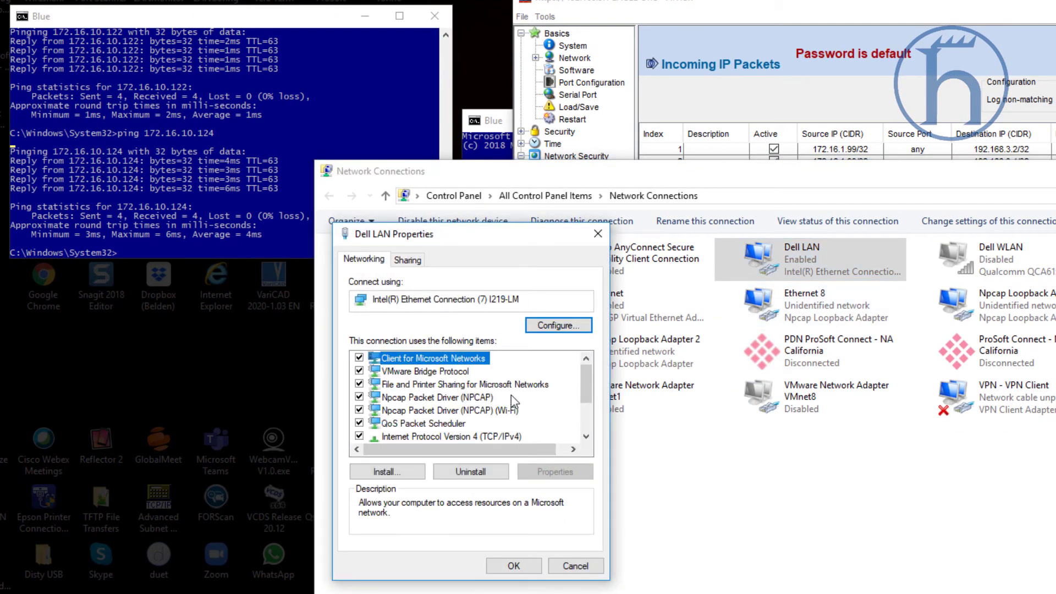
double_click(483, 436)
double_click(601, 421)
type("98")
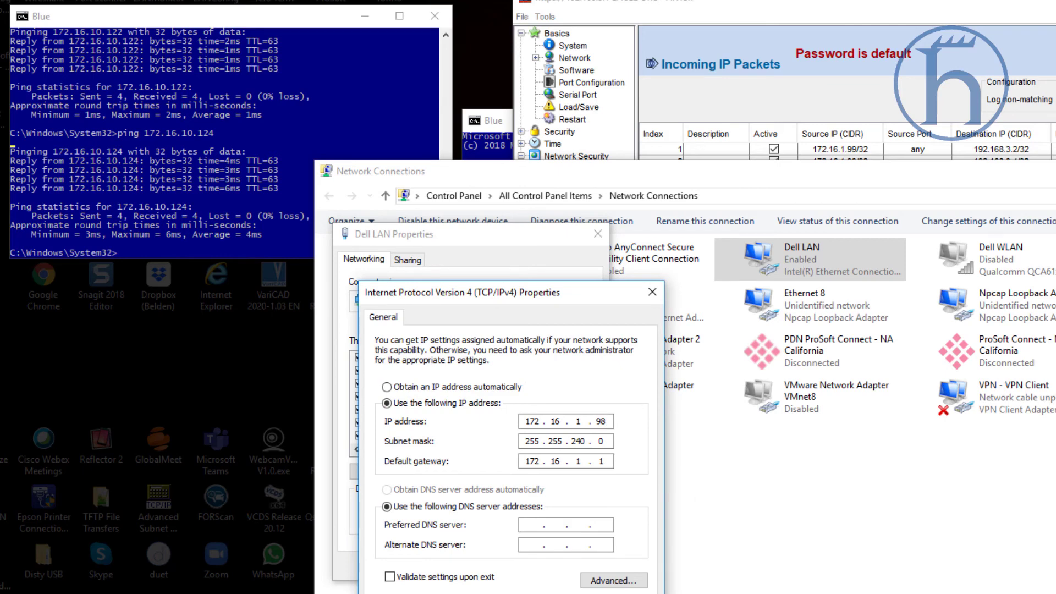
key("Return")
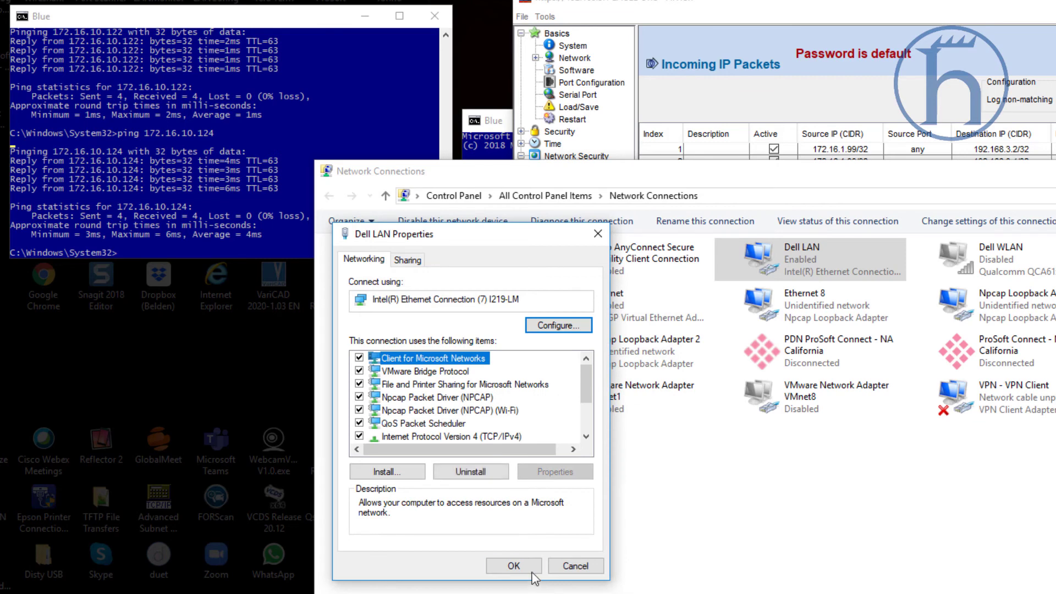
left_click(529, 570)
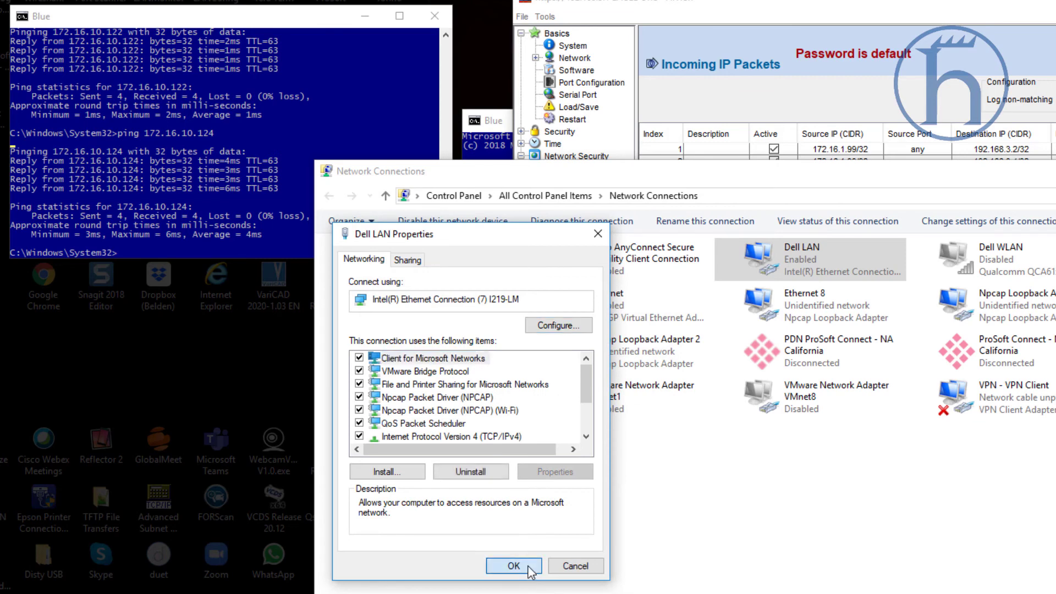
left_click(256, 151)
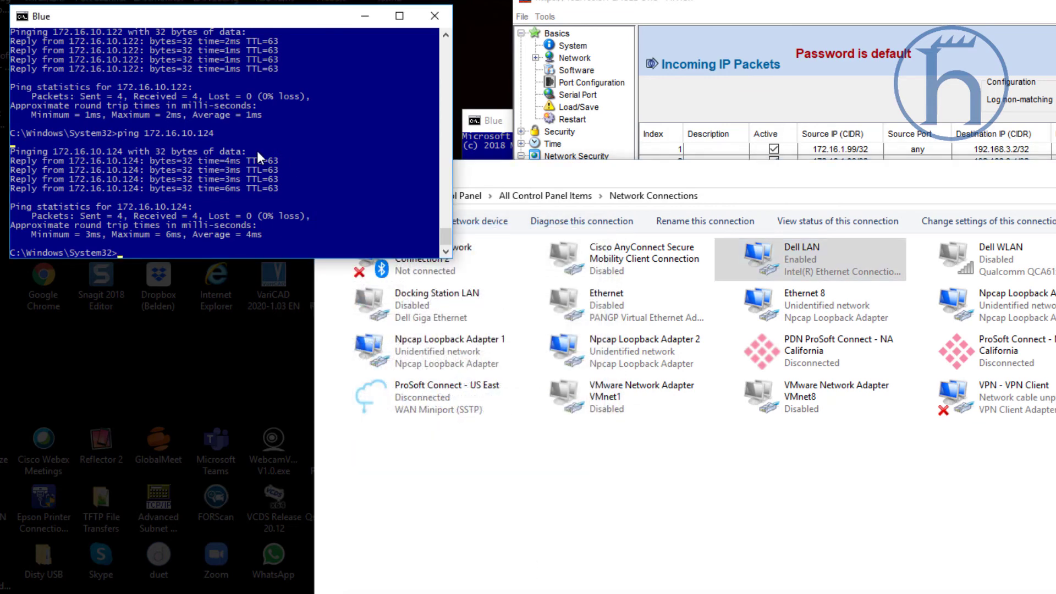
Run a continuous ping to 172.16.2.2, stop it, then ping 172.16.10.122.
type("ping 172.16.2.2 -t")
key("Return")
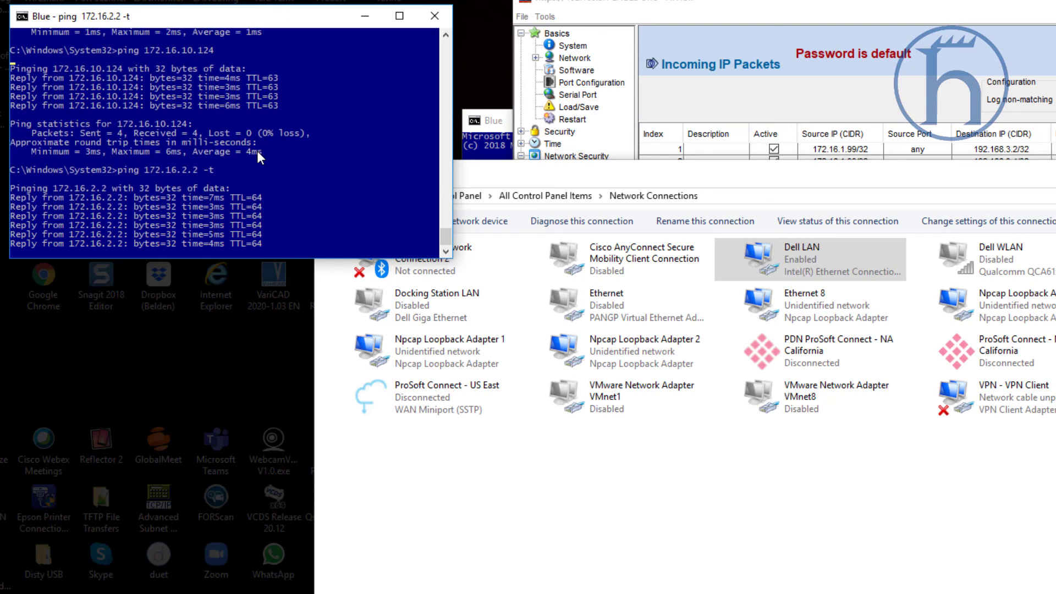
key("ctrl+c")
key("Up")
key("BackSpace")
key("BackSpace")
key("BackSpace")
key("Up")
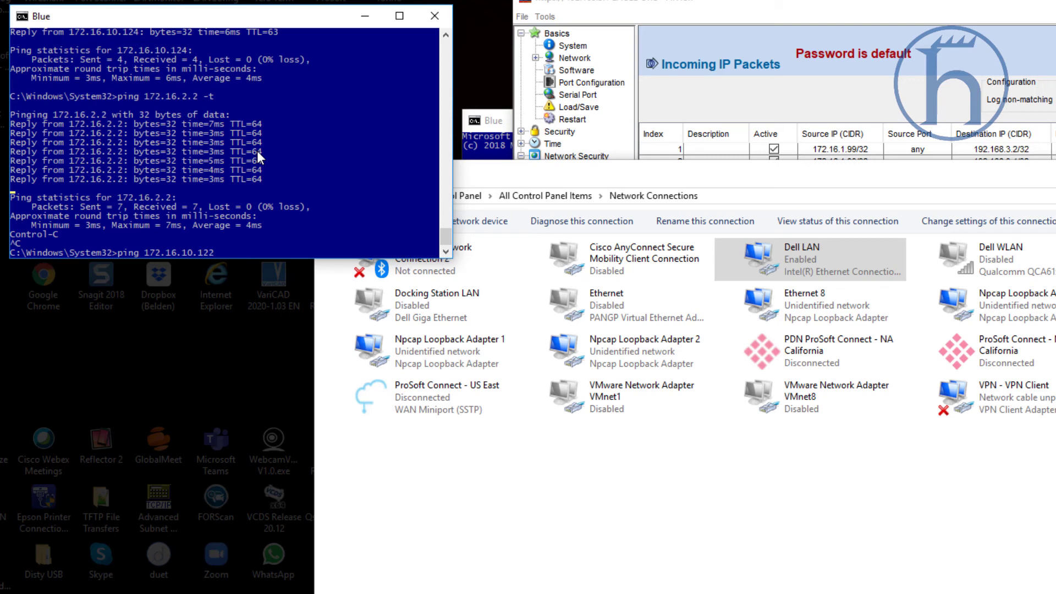
key("Return")
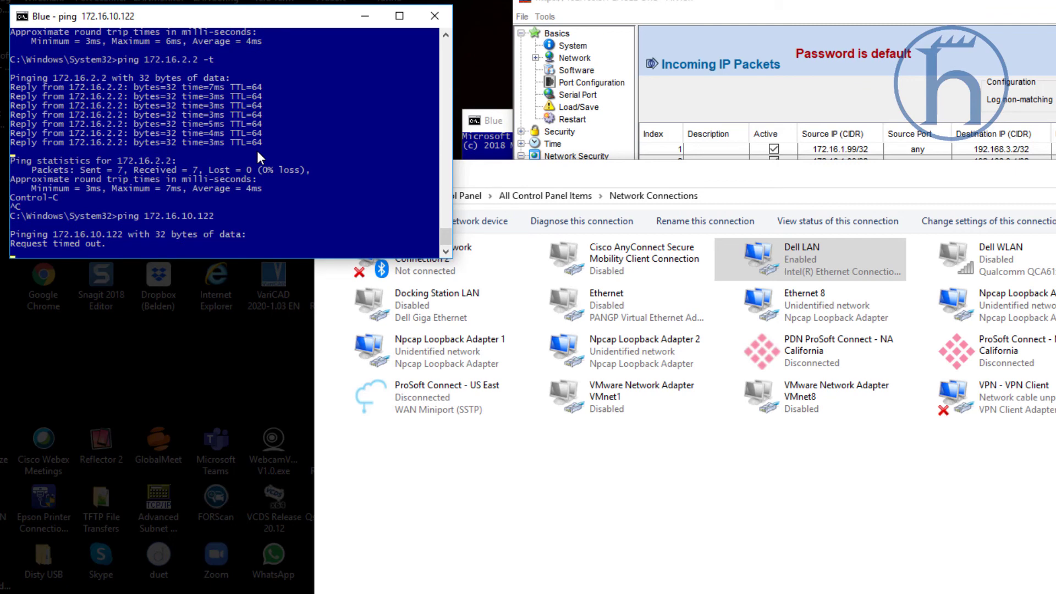
Stop that ping and ping 172.16.10.124 instead.
key("ctrl+c")
key("Up")
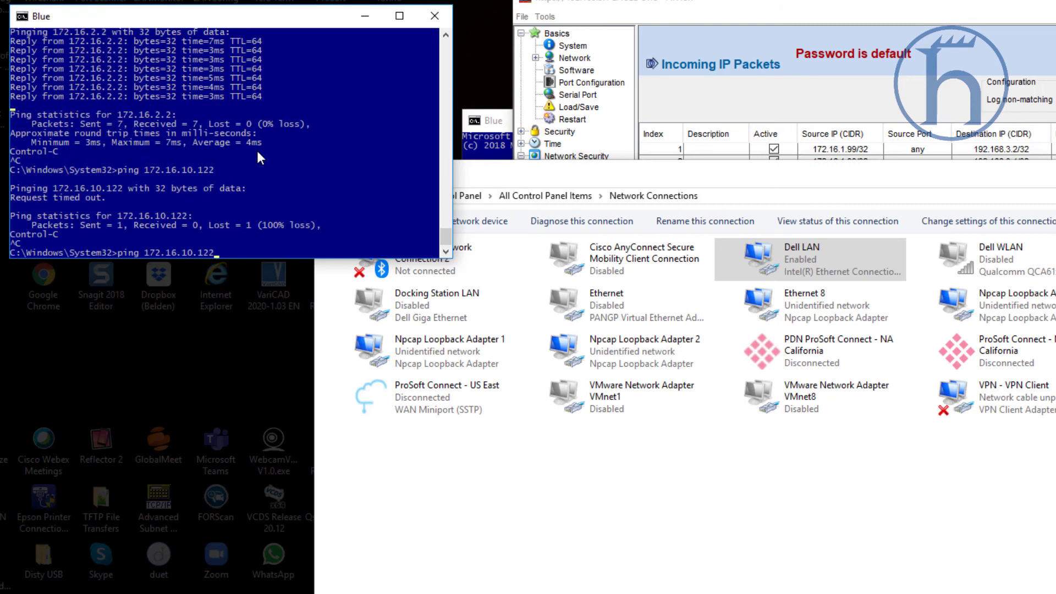
key("BackSpace")
key("BackSpace")
key("BackSpace")
key("BackSpace")
key("BackSpace")
key("BackSpace")
type("10.124")
key("Return")
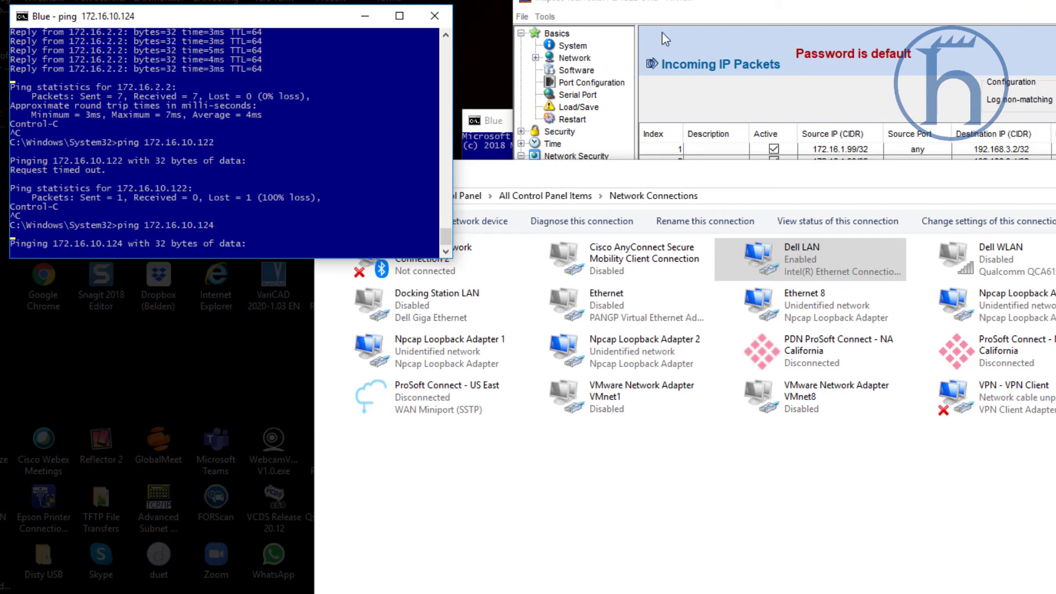
Back in the console, restart the ping to 172.16.10.124 as continuous with -t.
left_click(824, 31)
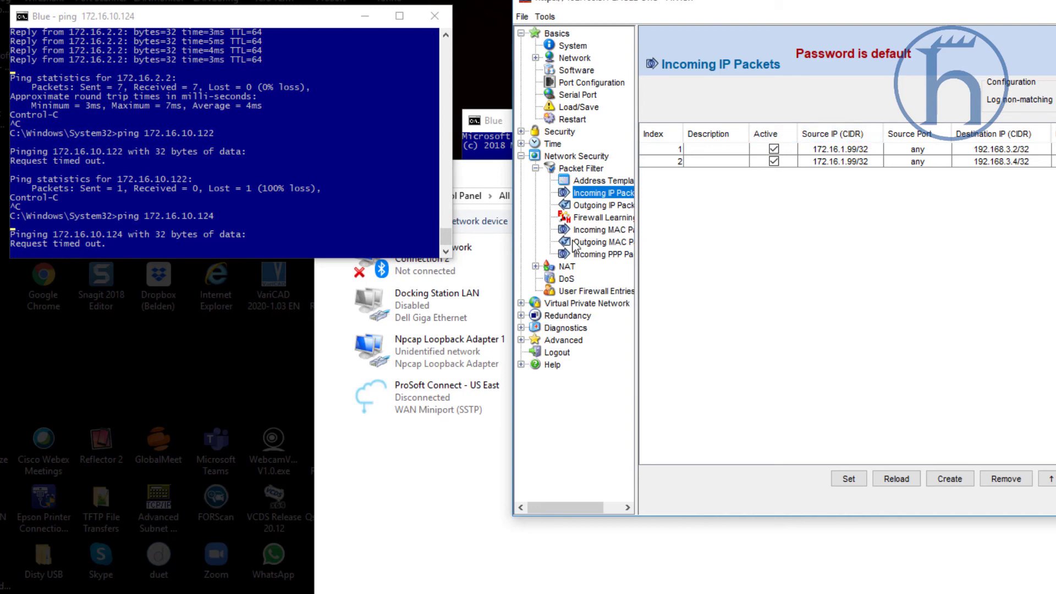
left_click(739, 539)
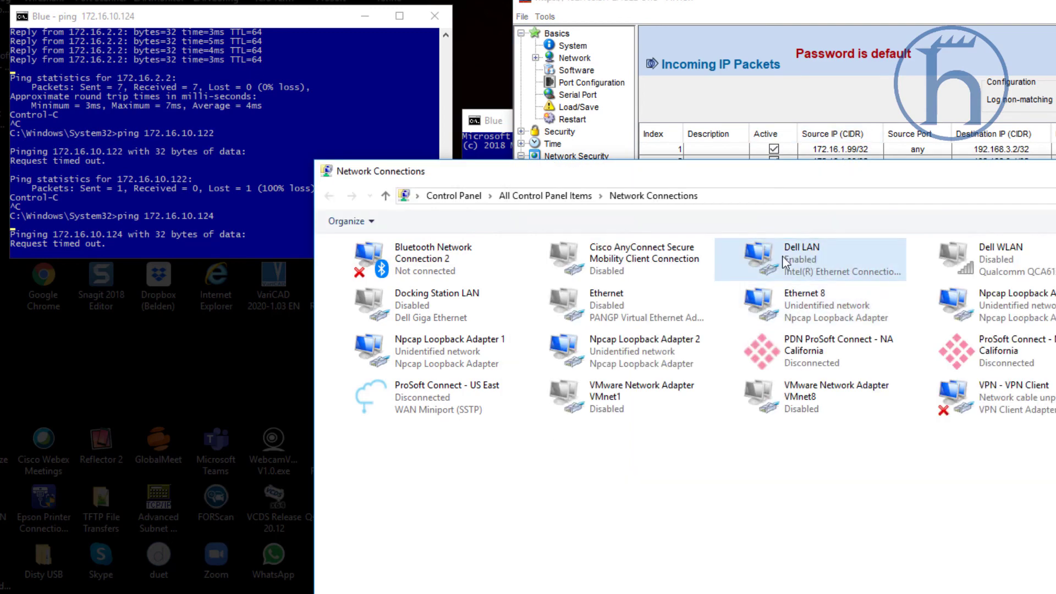
left_click(231, 196)
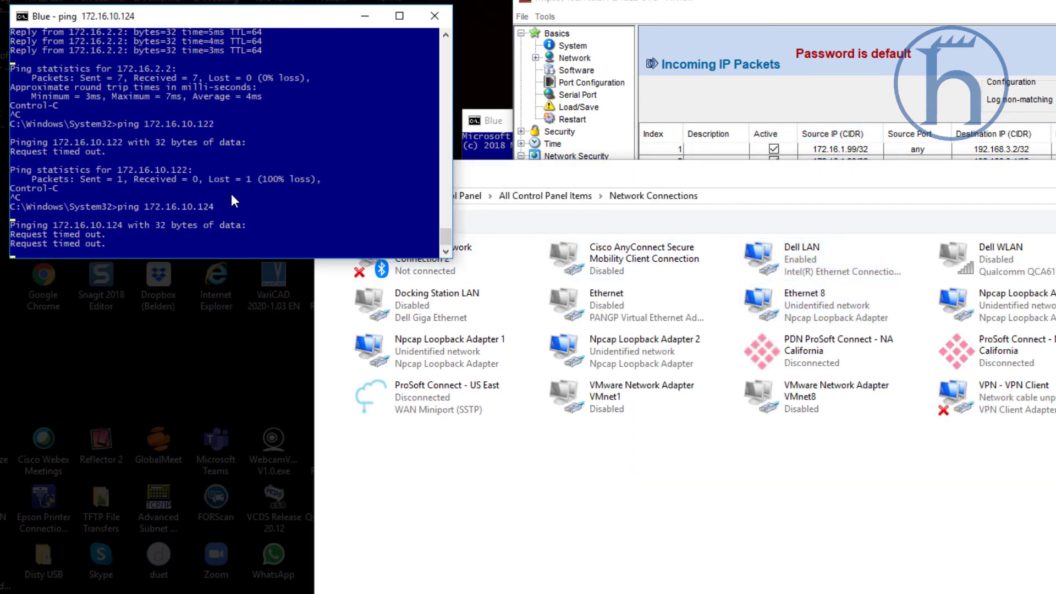
key("ctrl+c")
key("Up")
type("-t")
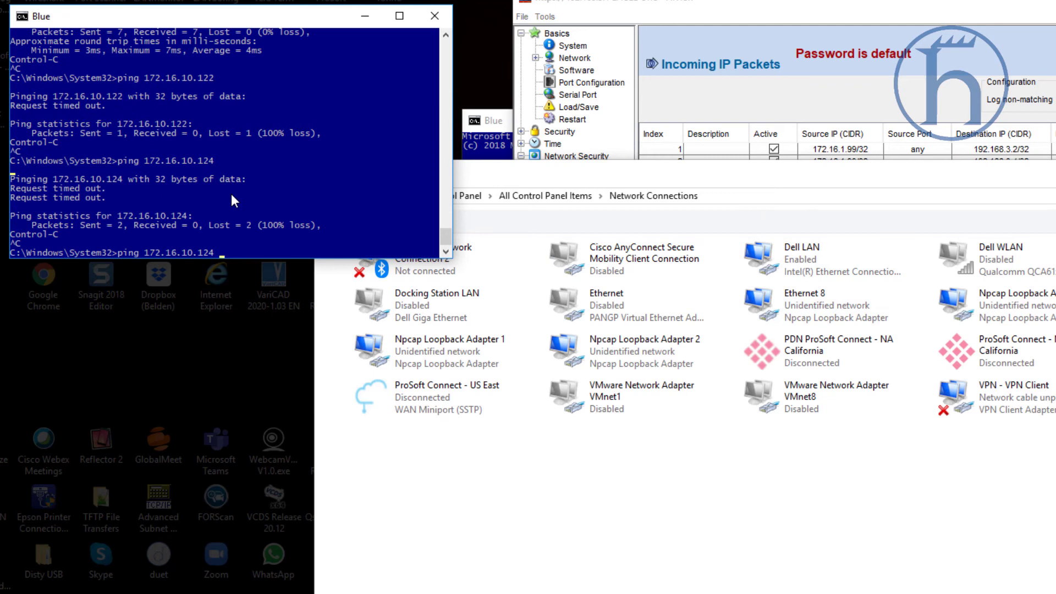
key("Return")
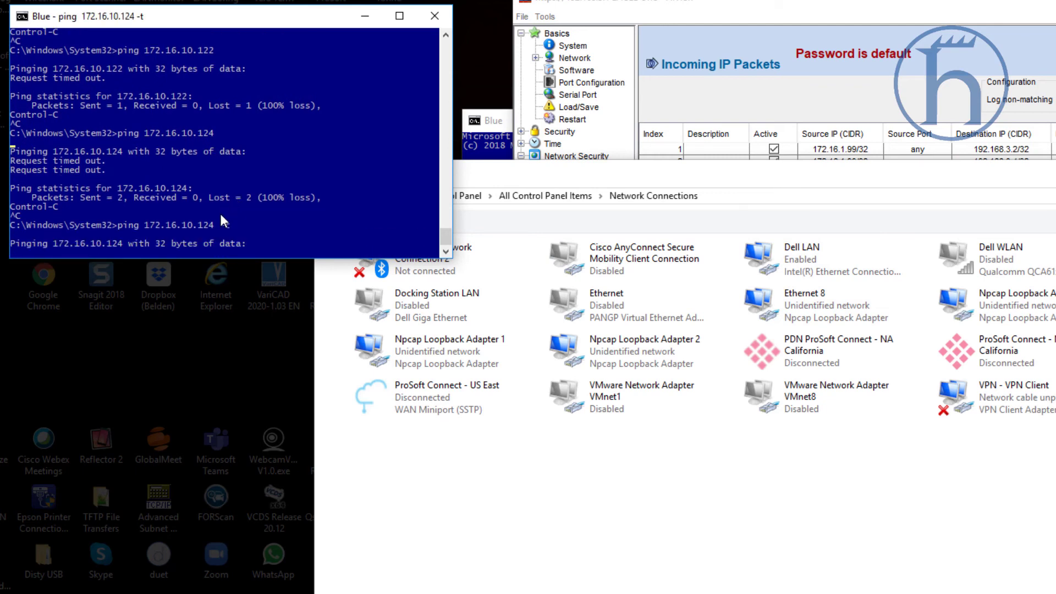
Change Dell LAN's IPv4 last octet back to 99, confirm the dialogs and close Network Connections.
double_click(818, 262)
left_click(841, 483)
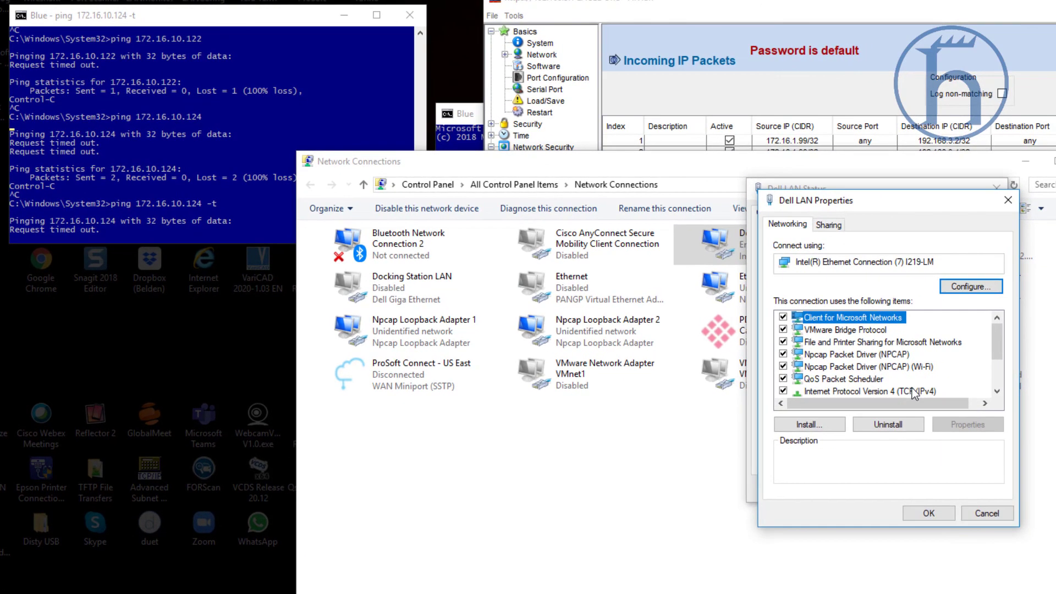
double_click(875, 412)
left_click(1018, 378)
key("BackSpace")
key("BackSpace")
type("99")
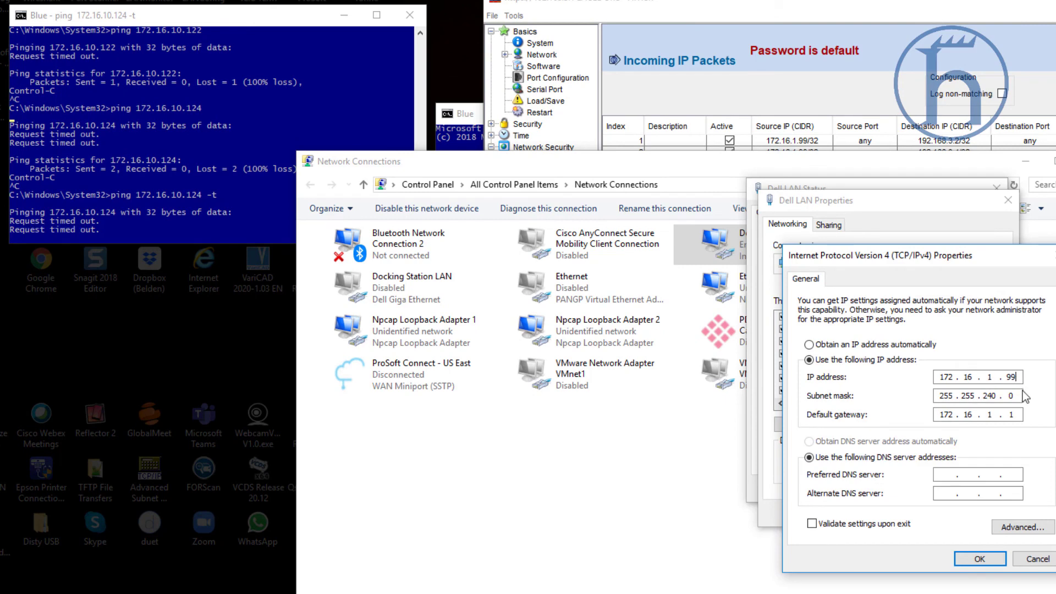
left_click(984, 557)
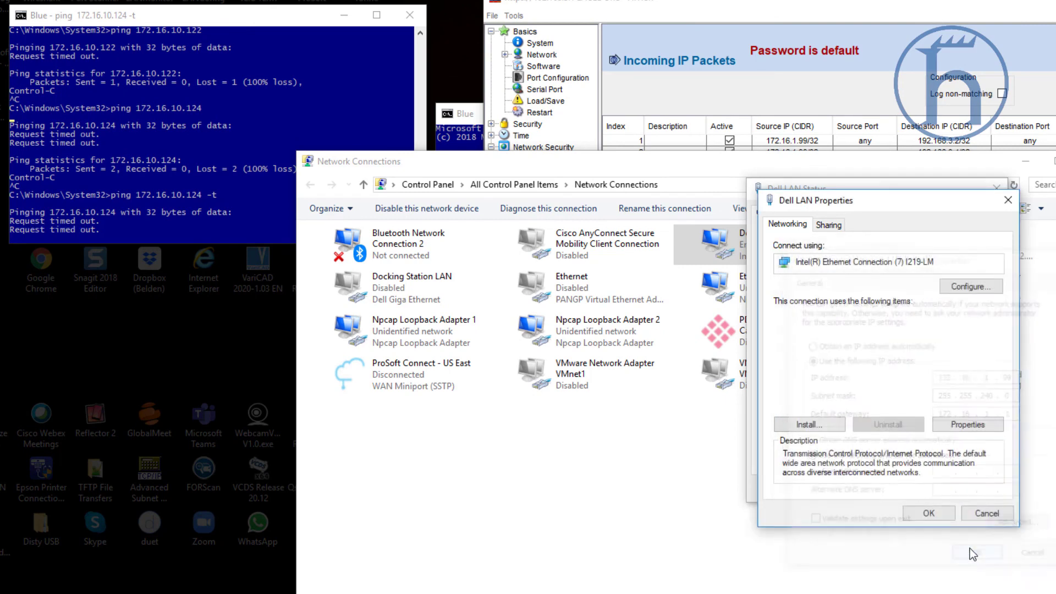
left_click(930, 512)
left_click(961, 491)
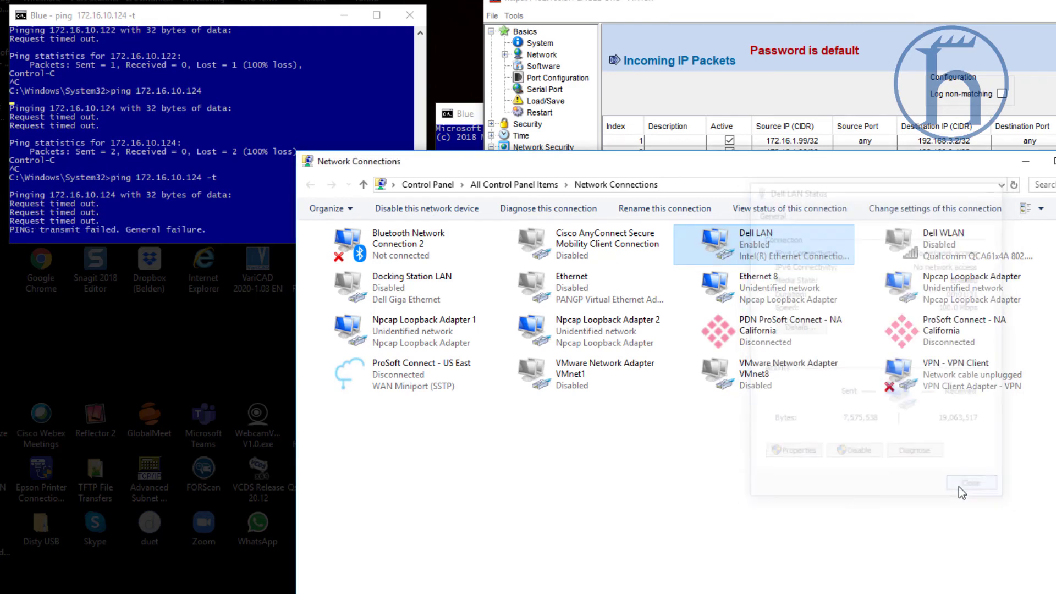
key("alt+F4")
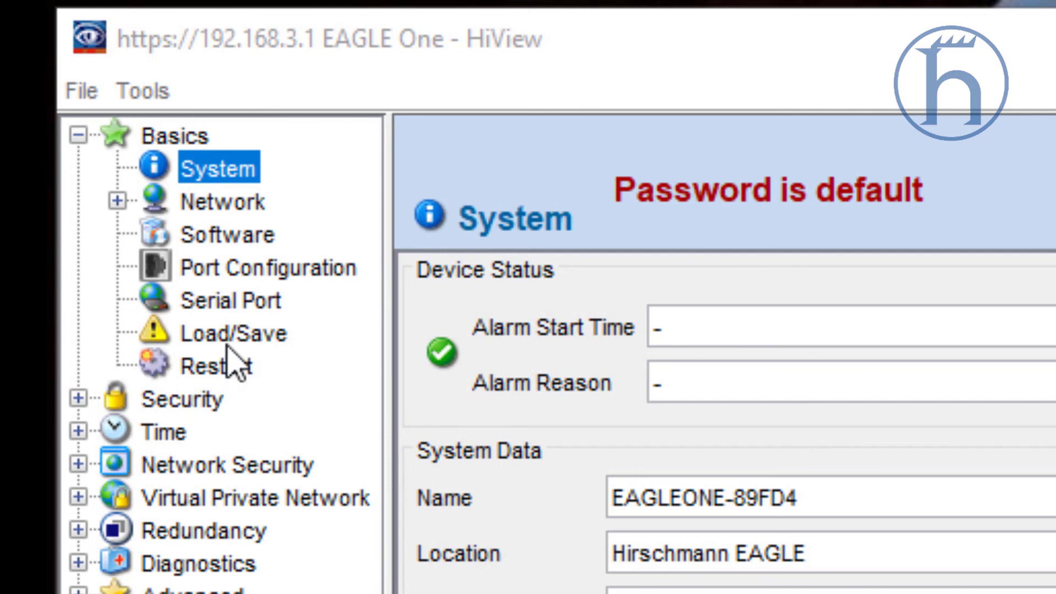
Open the Load/Save page under Basics, showing NVM out-of-sync and ACA Ok.
left_click(191, 332)
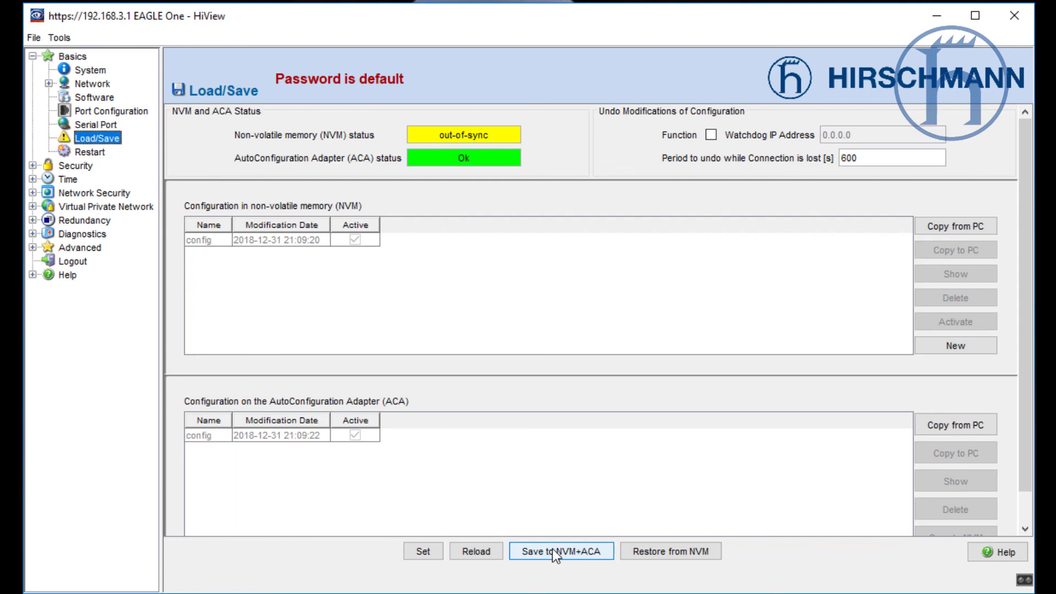
Save the configuration to NVM+ACA, then try copying the NVM config to the PC but cancel.
left_click(552, 548)
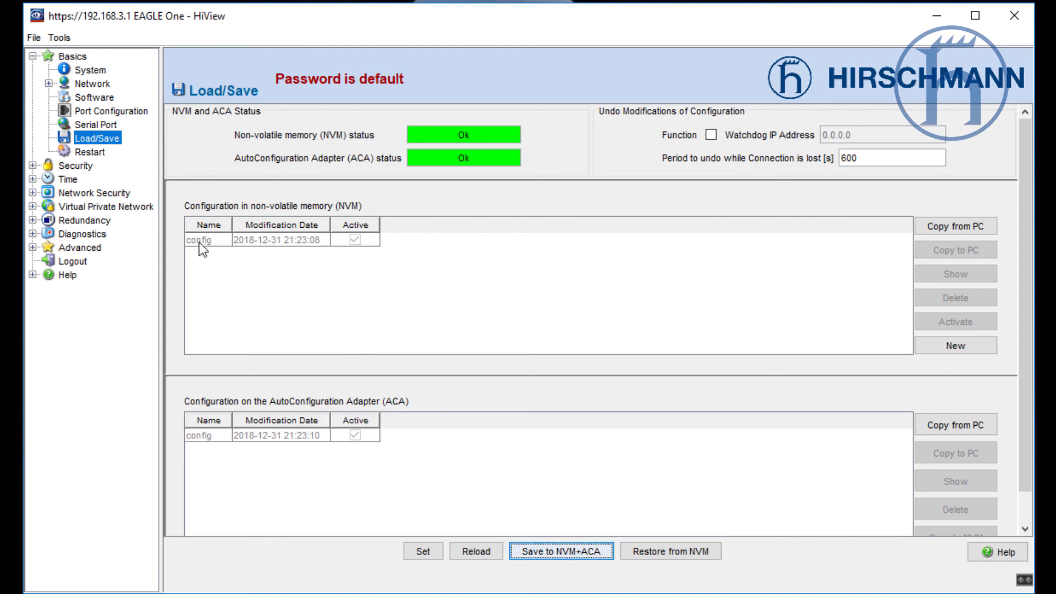
left_click(240, 241)
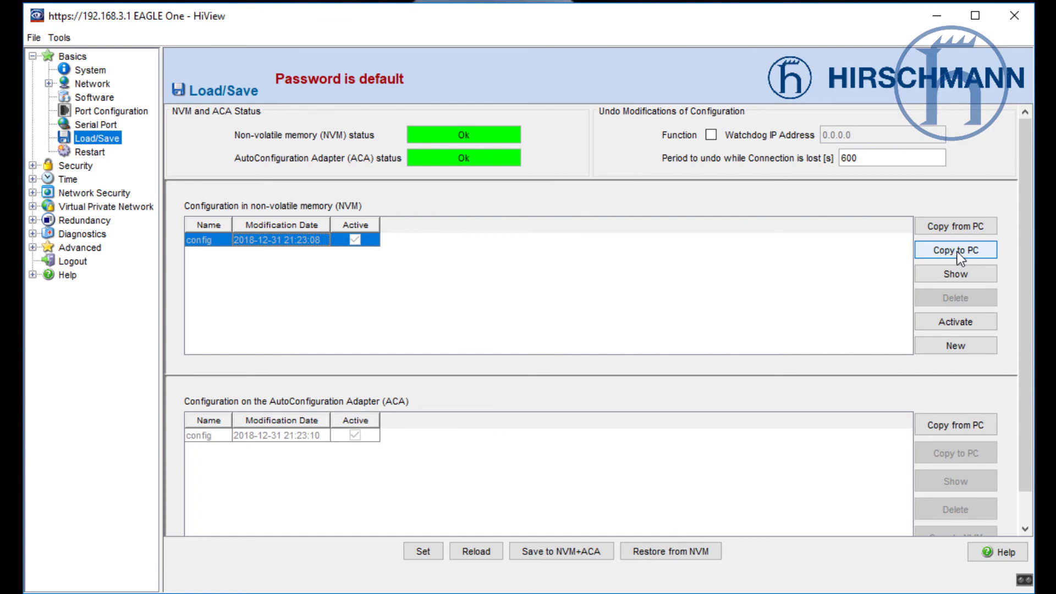
left_click(967, 250)
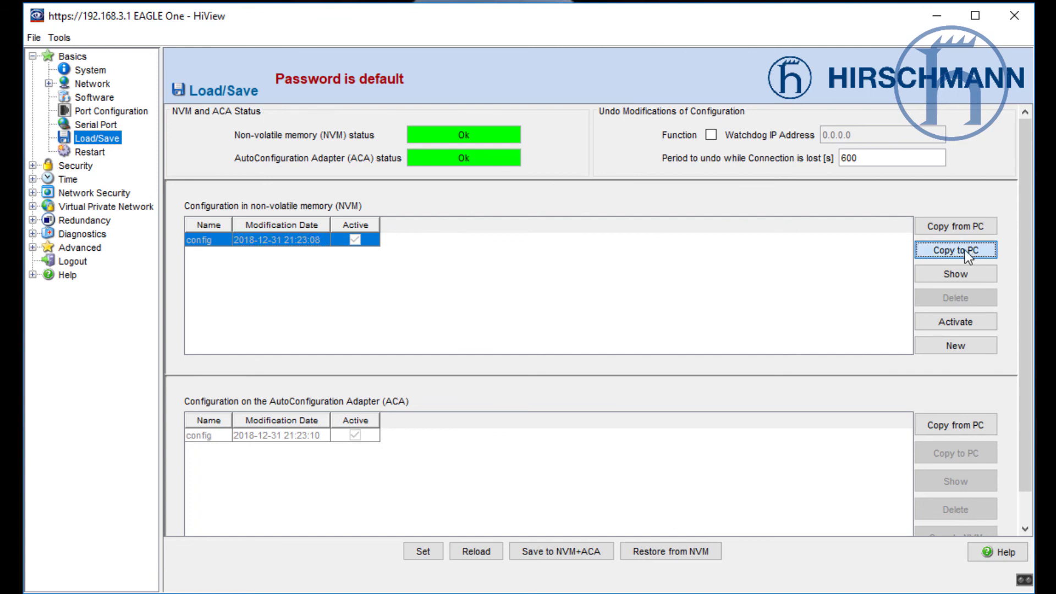
left_click(816, 480)
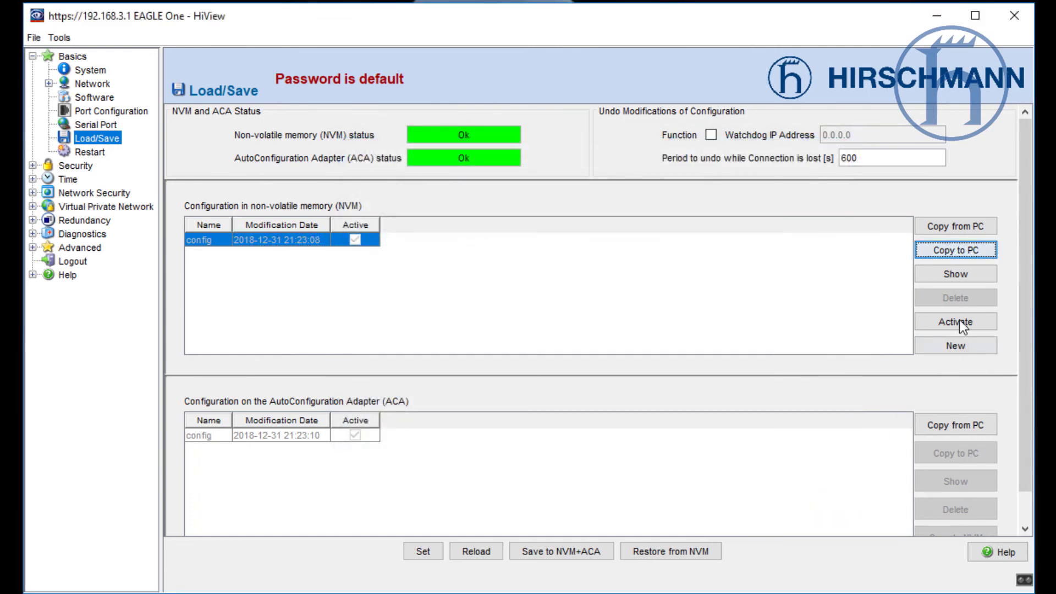